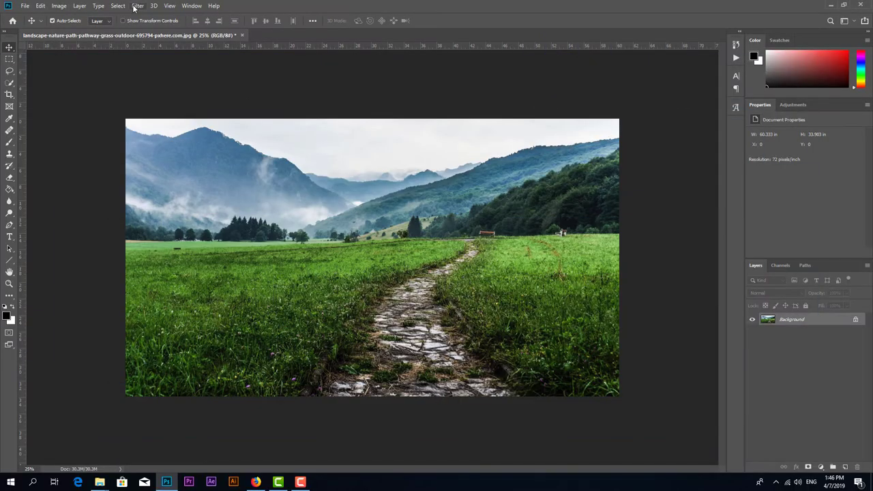
Apply the Artistic Cutout filter: 8 levels, edge simplicity 4, edge fidelity 3
{"action": "left_click", "coordinate": [138, 6]}
{"action": "left_click", "coordinate": [173, 40]}
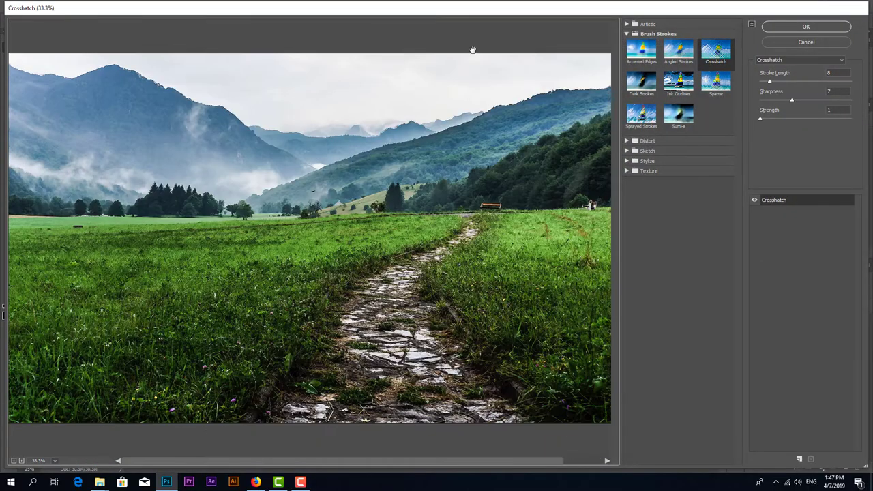
{"action": "left_click", "coordinate": [648, 24]}
{"action": "left_click", "coordinate": [679, 41]}
{"action": "left_click", "coordinate": [712, 43]}
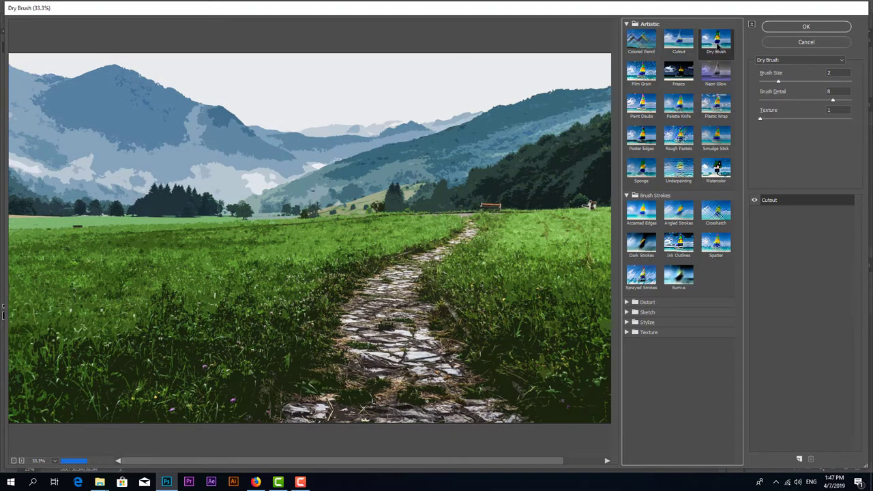
{"action": "left_click", "coordinate": [674, 45]}
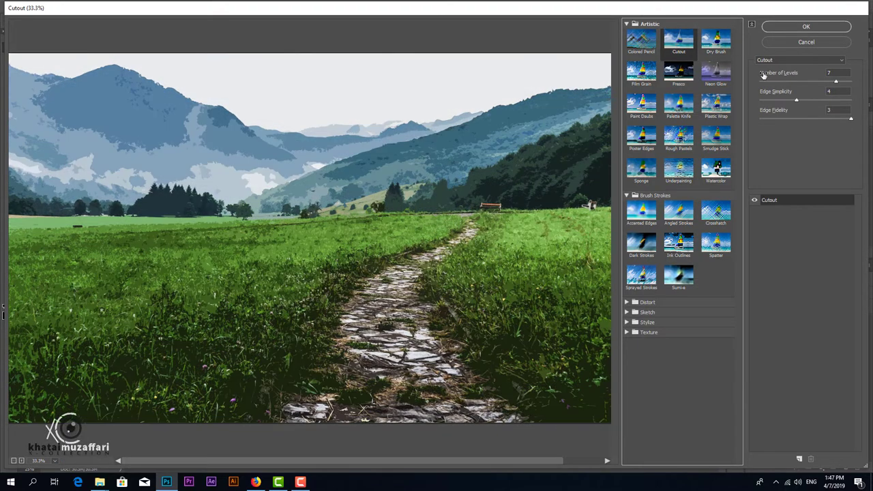
{"action": "left_click_drag", "start_coordinate": [777, 101], "coordinate": [769, 101]}
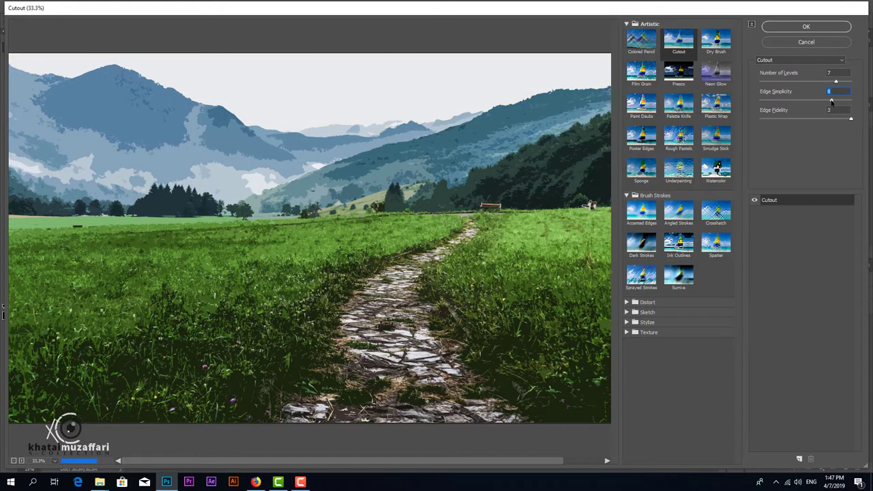
{"action": "left_click", "coordinate": [779, 82]}
{"action": "left_click", "coordinate": [829, 82]}
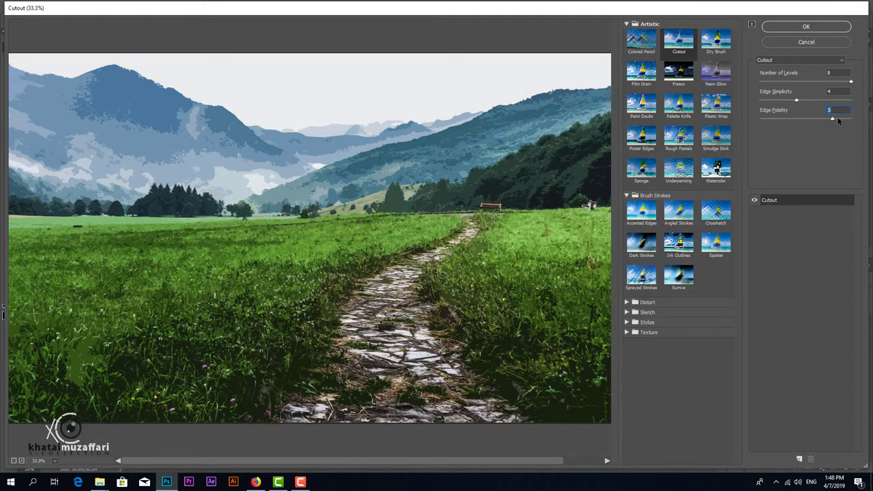
{"action": "left_click", "coordinate": [806, 27]}
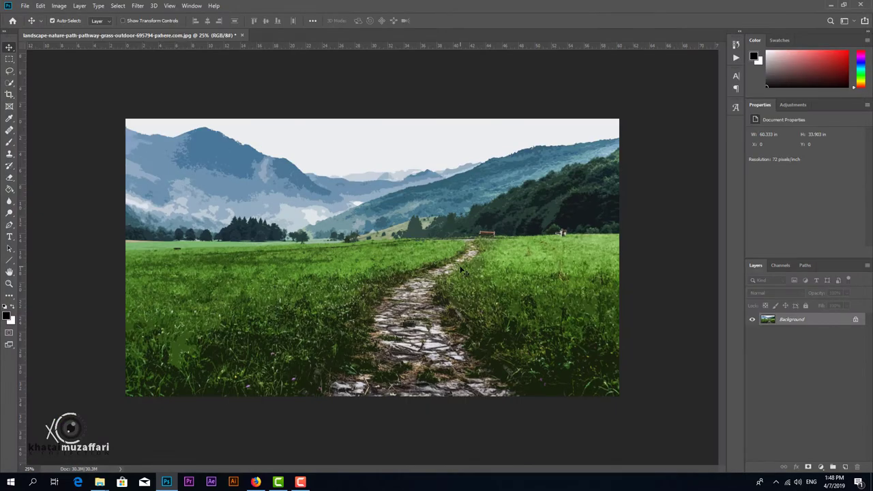
Place the castle PNG as an embedded layer, scaled down on the right meadow
{"action": "left_click", "coordinate": [24, 6]}
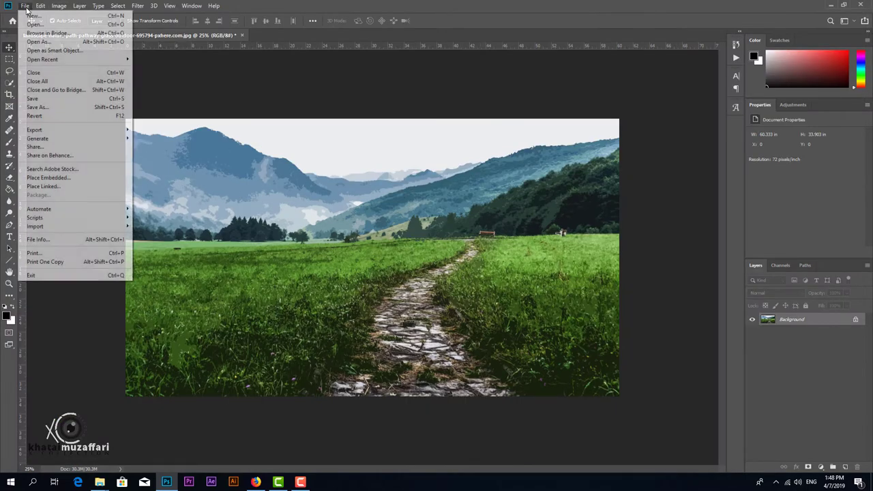
{"action": "left_click", "coordinate": [78, 170]}
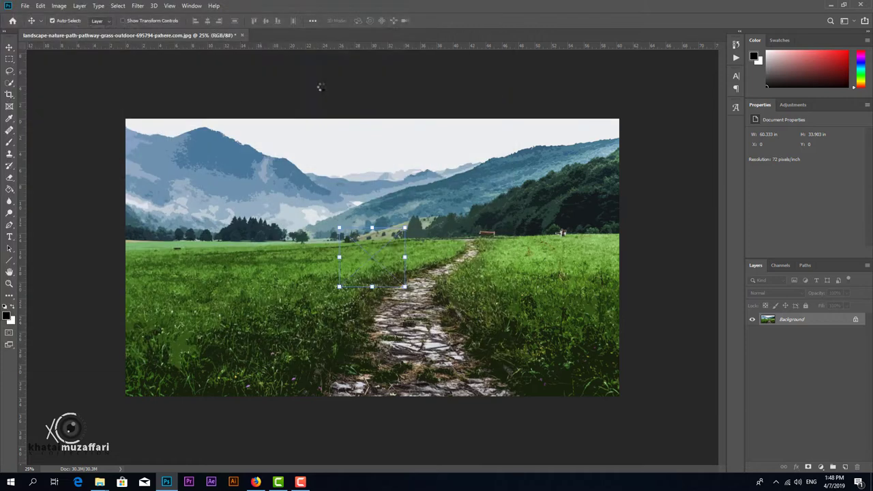
{"action": "left_click_drag", "start_coordinate": [558, 213], "coordinate": [568, 213]}
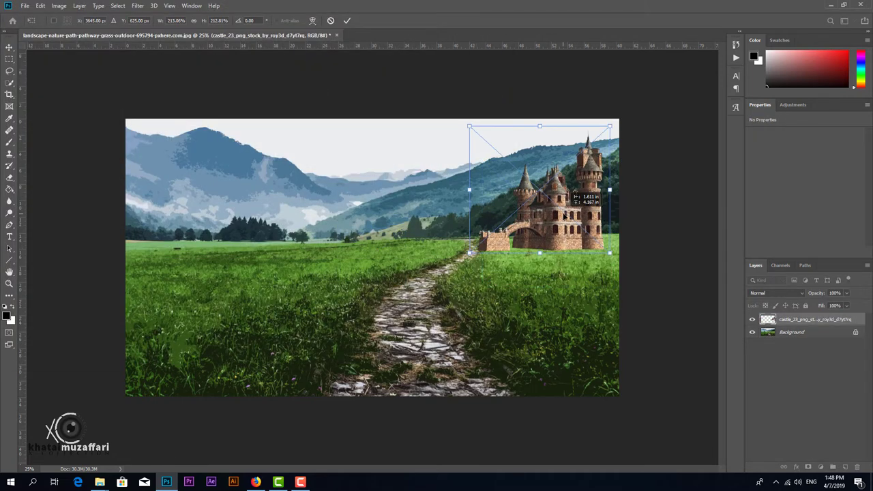
{"action": "left_click_drag", "start_coordinate": [474, 124], "coordinate": [480, 131]}
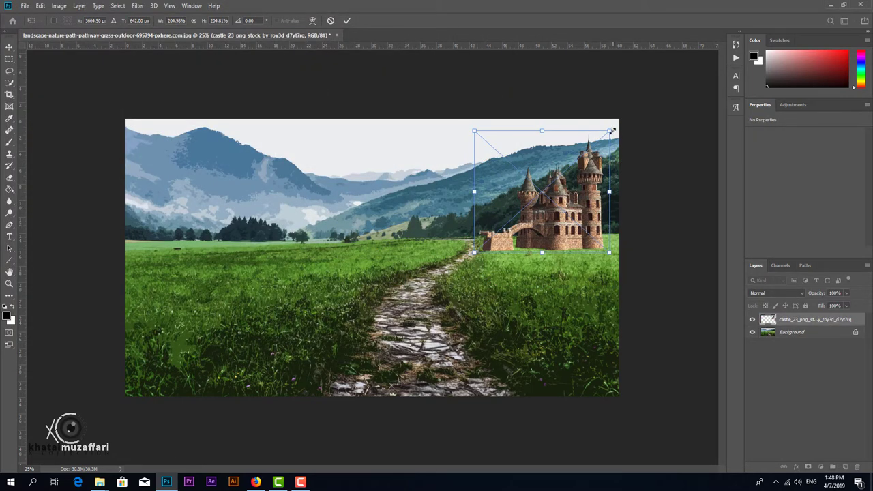
{"action": "left_click_drag", "start_coordinate": [615, 131], "coordinate": [606, 136]}
{"action": "left_click_drag", "start_coordinate": [481, 136], "coordinate": [480, 140]}
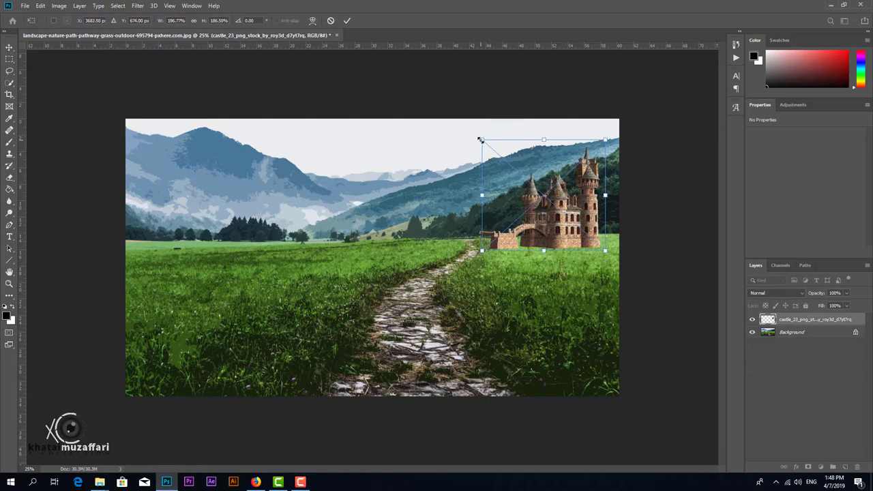
{"action": "key", "text": "Return"}
Add a layer mask to the castle and select a grass-shaped brush preset
{"action": "scroll", "coordinate": [480, 140], "scroll_direction": "up", "scroll_amount": 3}
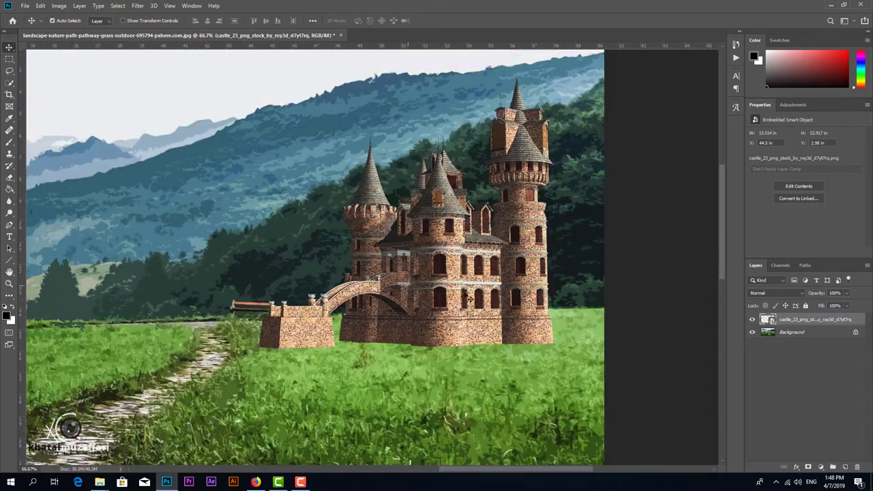
{"action": "left_click", "coordinate": [809, 467]}
{"action": "key", "text": "ctrl+1"}
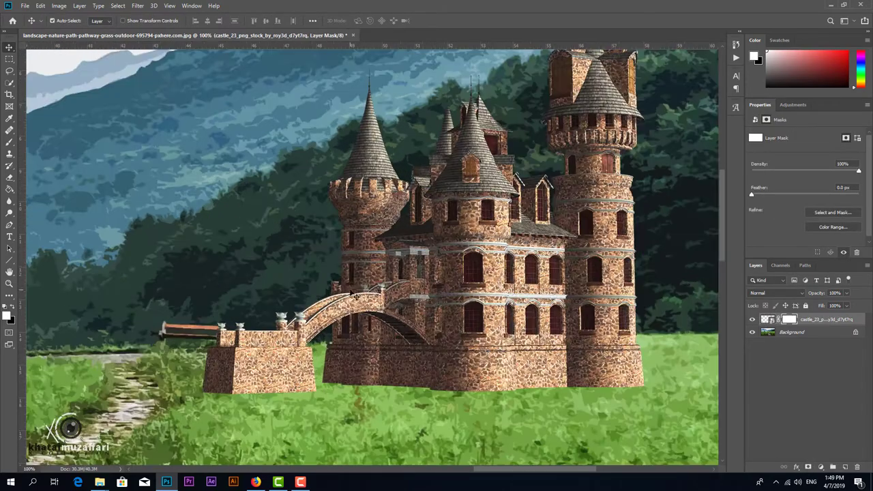
{"action": "key", "text": "b"}
{"action": "right_click", "coordinate": [307, 263]}
{"action": "scroll", "coordinate": [343, 414], "scroll_direction": "down", "scroll_amount": 3}
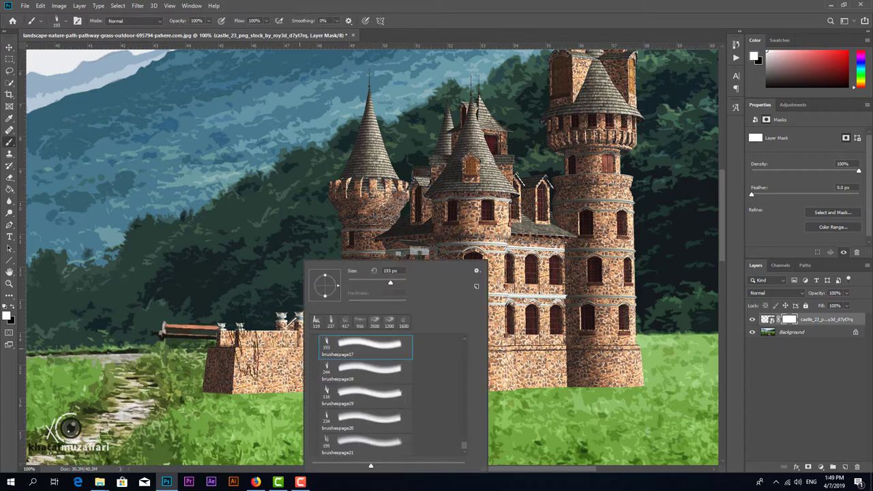
{"action": "left_click", "coordinate": [362, 394]}
{"action": "left_click", "coordinate": [211, 394]}
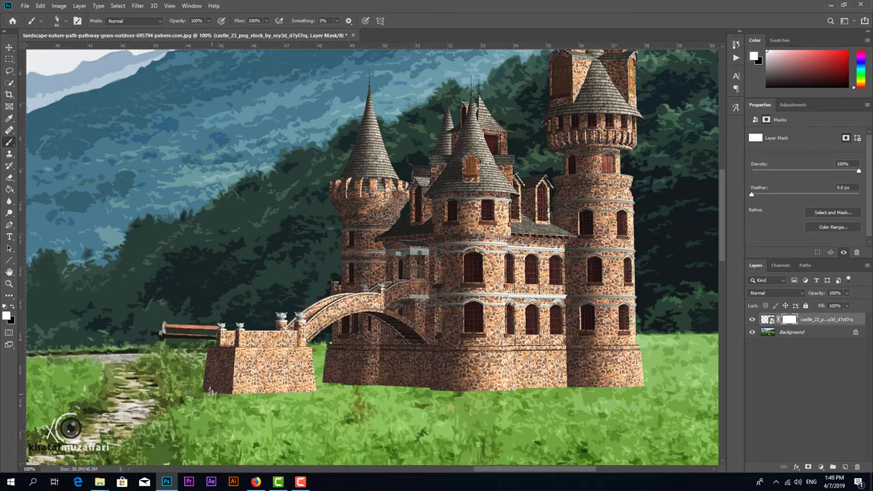
At 200% zoom, paint grass over the bridge base and the main wall's base
{"action": "key", "text": "ctrl+plus"}
{"action": "scroll", "coordinate": [281, 263], "scroll_direction": "down", "scroll_amount": 5}
{"action": "scroll", "coordinate": [281, 263], "scroll_direction": "left", "scroll_amount": 3}
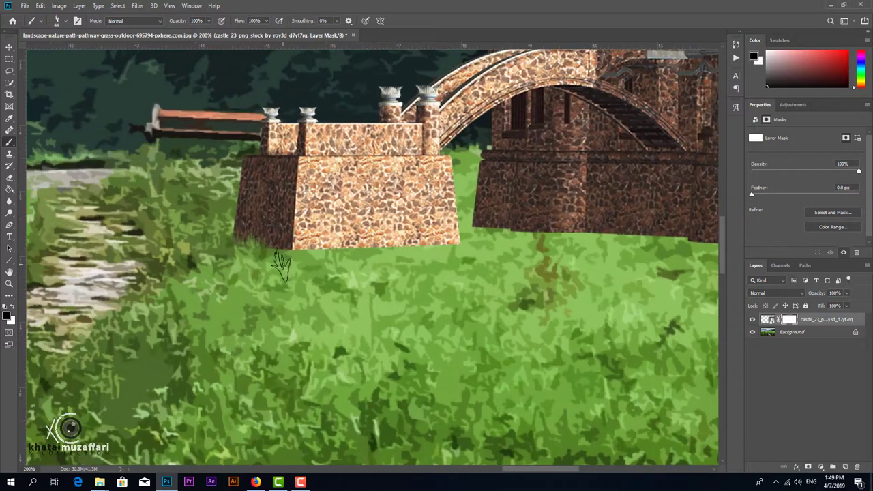
{"action": "left_click_drag", "start_coordinate": [320, 259], "coordinate": [368, 258]}
{"action": "left_click_drag", "start_coordinate": [303, 257], "coordinate": [462, 249]}
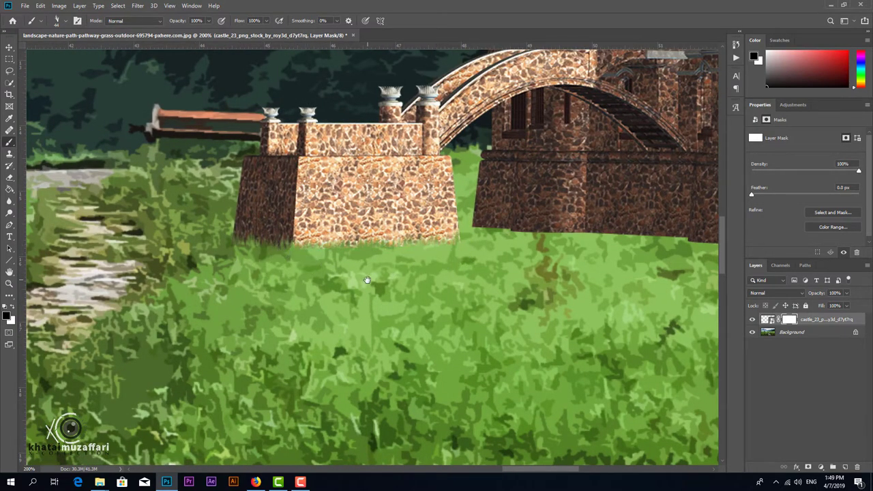
{"action": "left_click_drag", "start_coordinate": [367, 279], "coordinate": [149, 322]}
{"action": "mouse_move", "coordinate": [232, 292]}
{"action": "left_mouse_down"}
{"action": "mouse_move", "coordinate": [266, 281]}
{"action": "mouse_move", "coordinate": [491, 292]}
{"action": "left_mouse_up"}
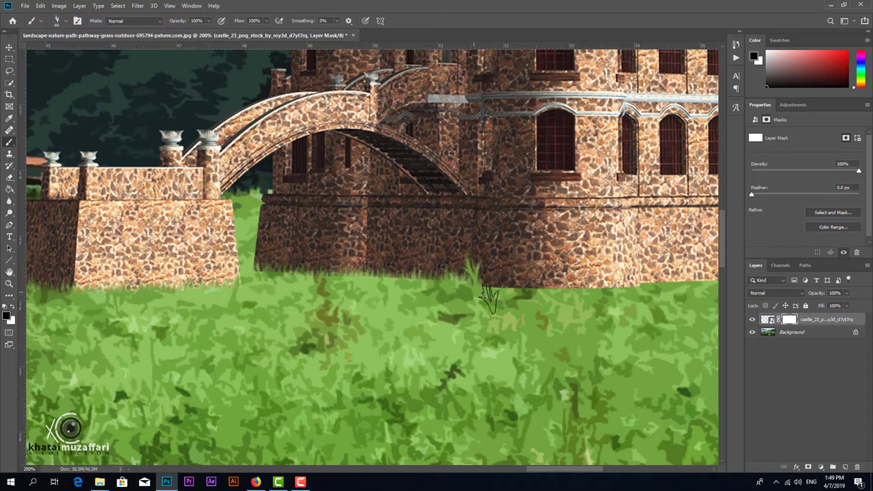
Use a different grass preset to paint grass along the right tower's base
{"action": "right_click", "coordinate": [556, 273]}
{"action": "scroll", "coordinate": [627, 395], "scroll_direction": "down", "scroll_amount": 3}
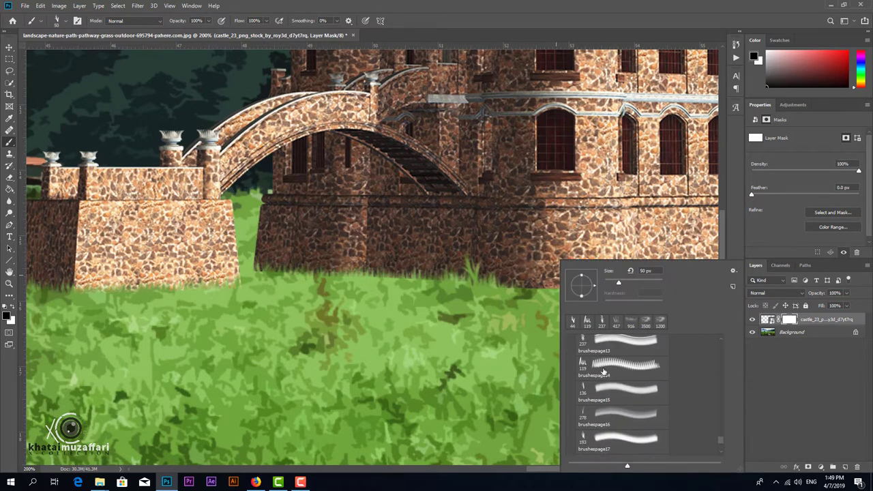
{"action": "double_click", "coordinate": [628, 368]}
{"action": "right_click", "coordinate": [556, 276]}
{"action": "left_click", "coordinate": [502, 324]}
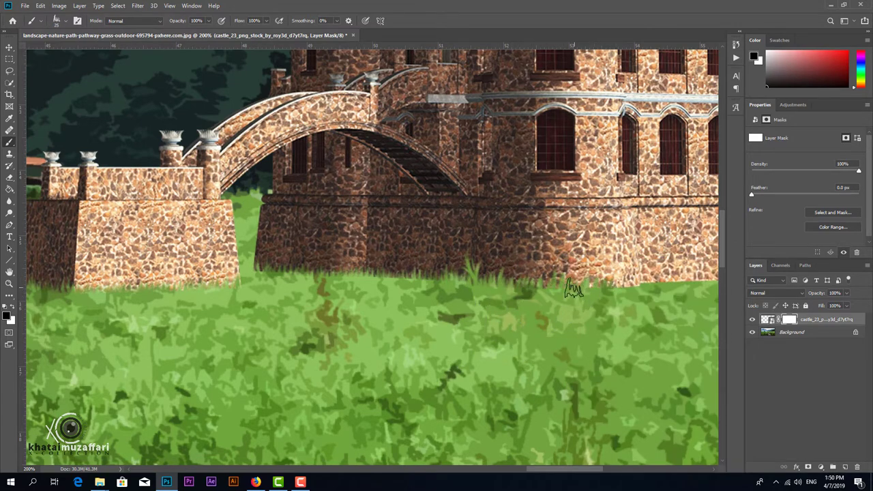
{"action": "left_click_drag", "start_coordinate": [660, 286], "coordinate": [397, 313]}
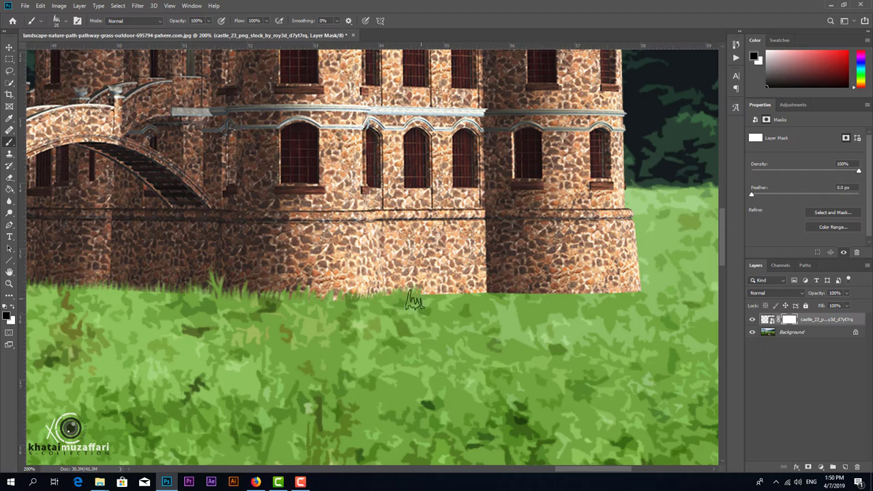
{"action": "mouse_move", "coordinate": [462, 294]}
{"action": "left_mouse_down"}
{"action": "mouse_move", "coordinate": [471, 307]}
{"action": "mouse_move", "coordinate": [580, 297]}
{"action": "mouse_move", "coordinate": [643, 307]}
{"action": "left_mouse_up"}
{"action": "key", "text": "ctrl+minus"}
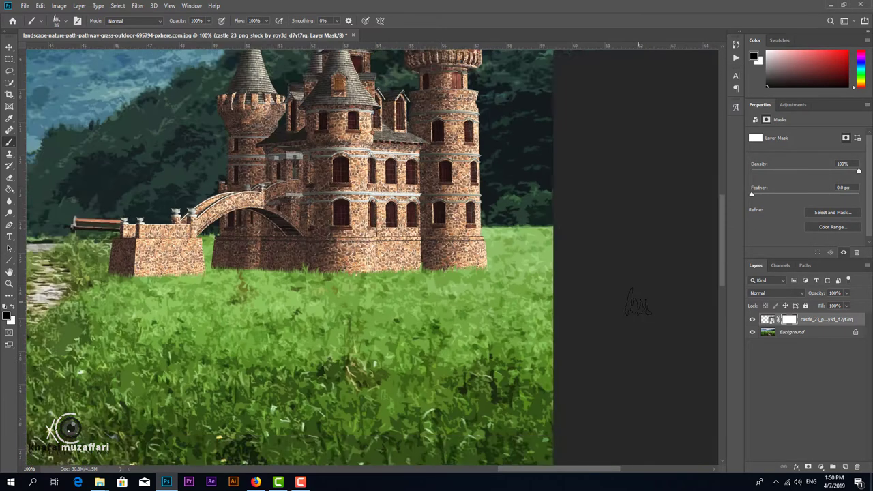
{"action": "right_click", "coordinate": [768, 319]}
Blur the castle's pixels along its grassy base at 200% zoom, 20% strength
{"action": "left_click", "coordinate": [768, 319]}
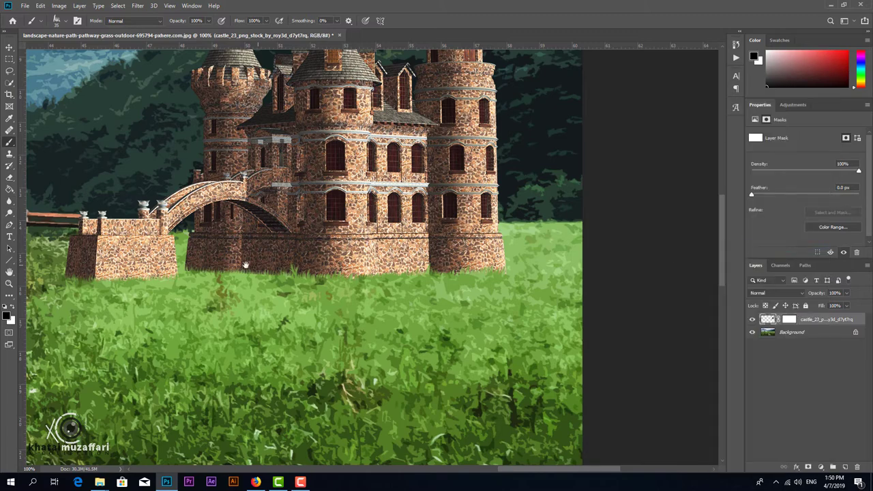
{"action": "left_click_drag", "start_coordinate": [341, 287], "coordinate": [492, 294]}
{"action": "key", "text": "r"}
{"action": "key", "text": "ctrl+plus"}
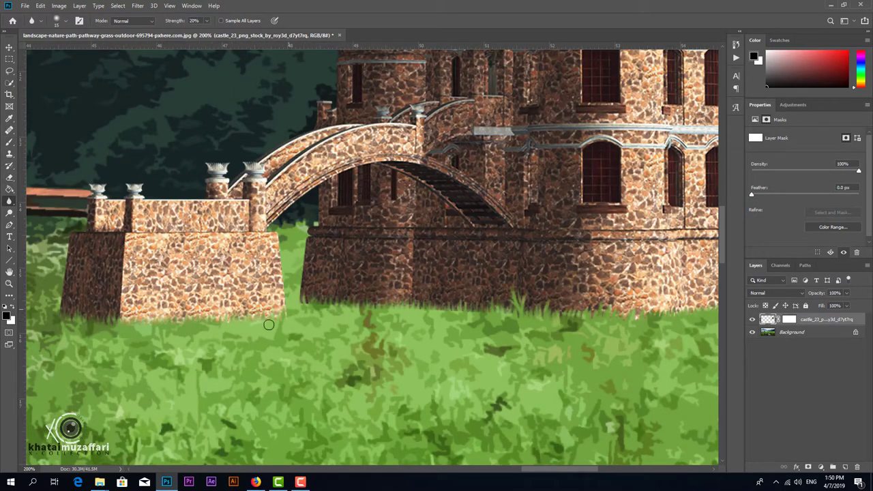
{"action": "scroll", "coordinate": [521, 322], "scroll_direction": "right", "scroll_amount": 3}
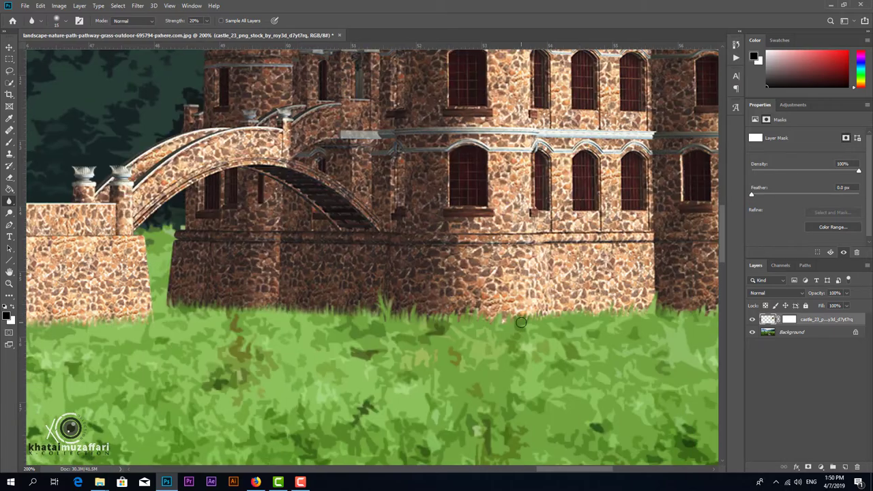
{"action": "scroll", "coordinate": [576, 317], "scroll_direction": "right", "scroll_amount": 3}
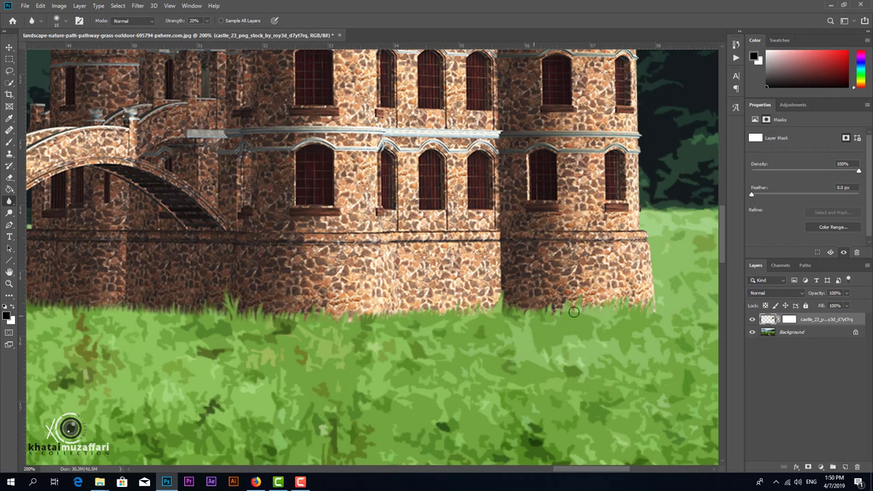
{"action": "scroll", "coordinate": [627, 319], "scroll_direction": "down", "scroll_amount": 4}
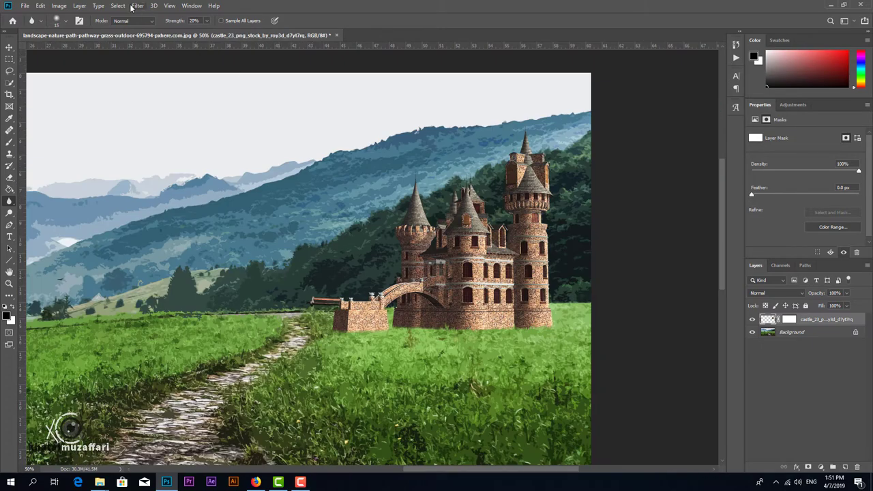
Preview Angled Strokes on the castle: direction balance 18, stroke length 6, sharpness 10
{"action": "left_click", "coordinate": [137, 6]}
{"action": "mouse_move", "coordinate": [142, 109]}
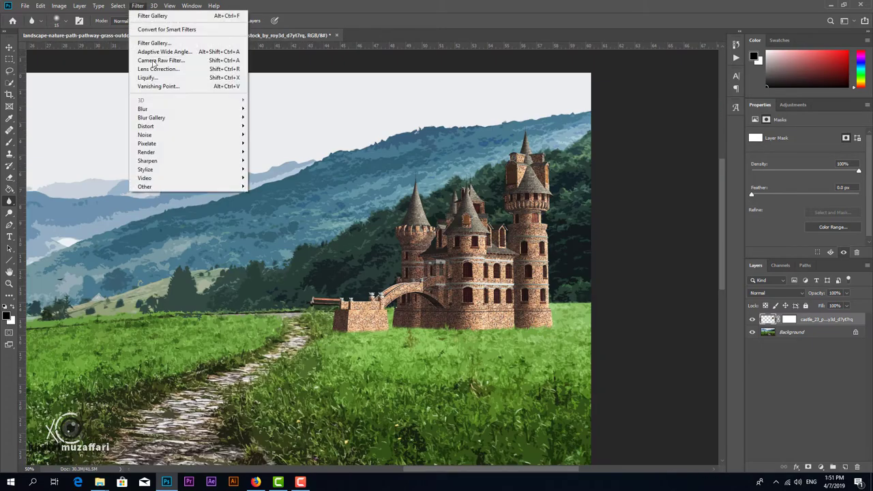
{"action": "left_click", "coordinate": [271, 143]}
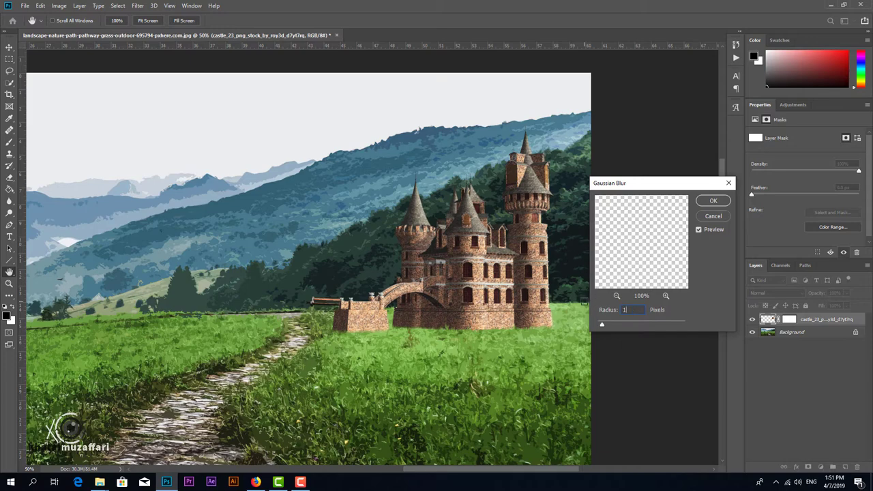
{"action": "left_click", "coordinate": [698, 215]}
{"action": "left_click", "coordinate": [137, 6]}
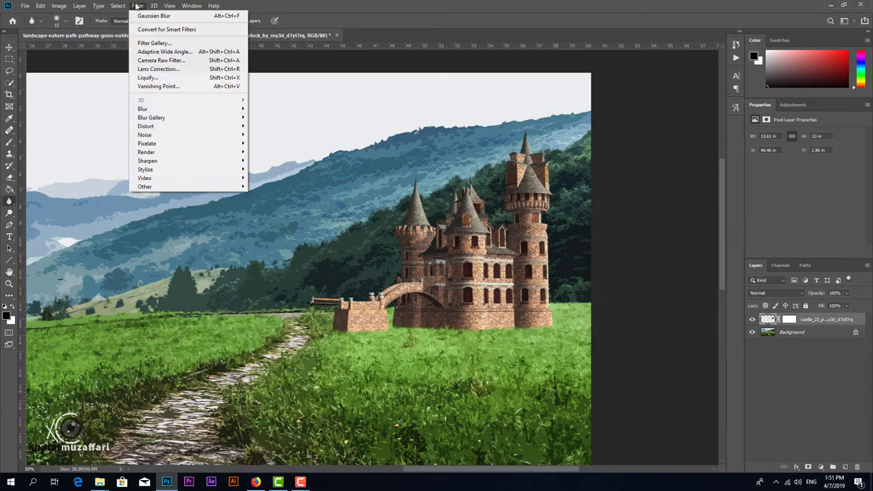
{"action": "left_click", "coordinate": [160, 46]}
{"action": "left_click", "coordinate": [649, 195]}
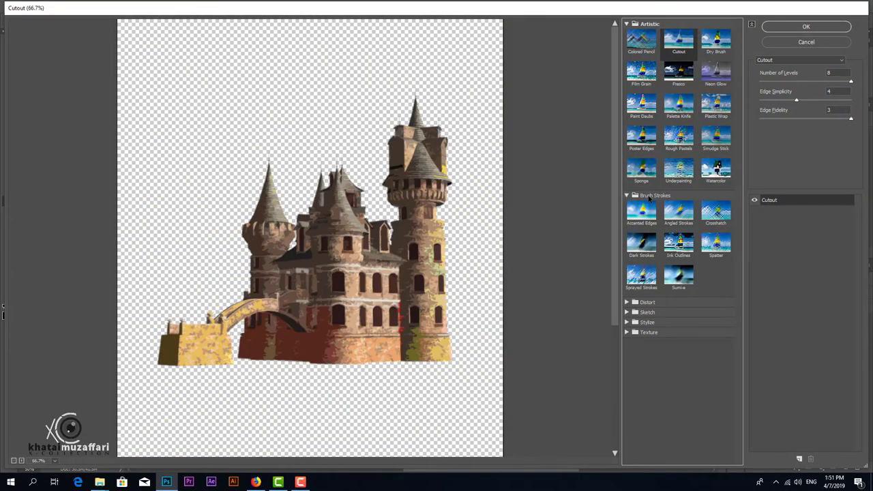
{"action": "left_click", "coordinate": [628, 24]}
{"action": "left_click", "coordinate": [679, 50]}
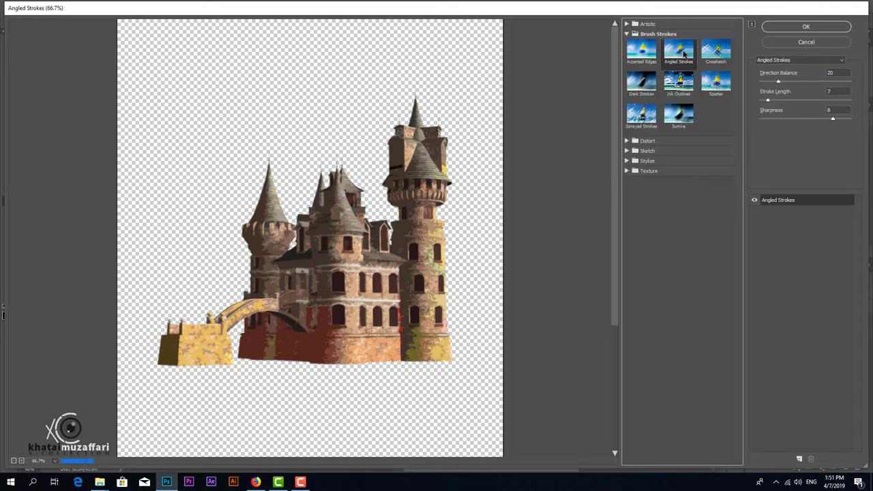
{"action": "left_click", "coordinate": [641, 50]}
{"action": "left_click", "coordinate": [715, 49]}
{"action": "left_click", "coordinate": [679, 50]}
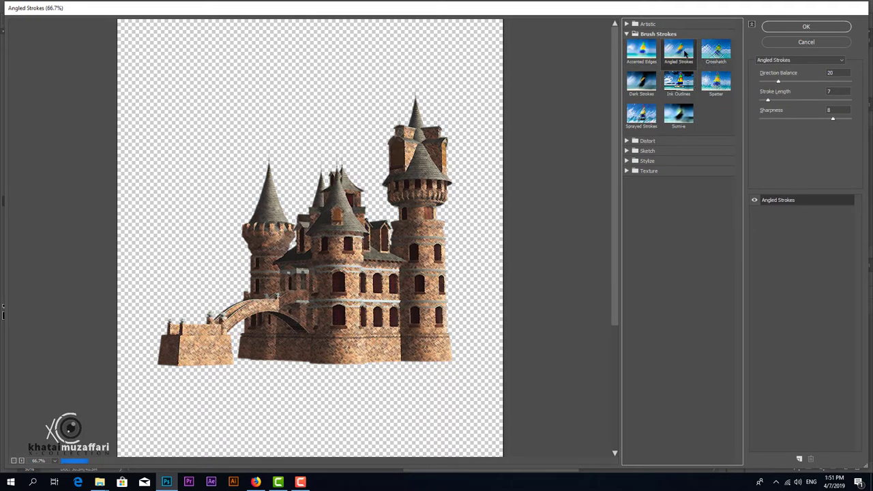
{"action": "mouse_move", "coordinate": [803, 82]}
{"action": "left_mouse_down"}
{"action": "mouse_move", "coordinate": [763, 82]}
{"action": "mouse_move", "coordinate": [766, 101]}
{"action": "left_mouse_up"}
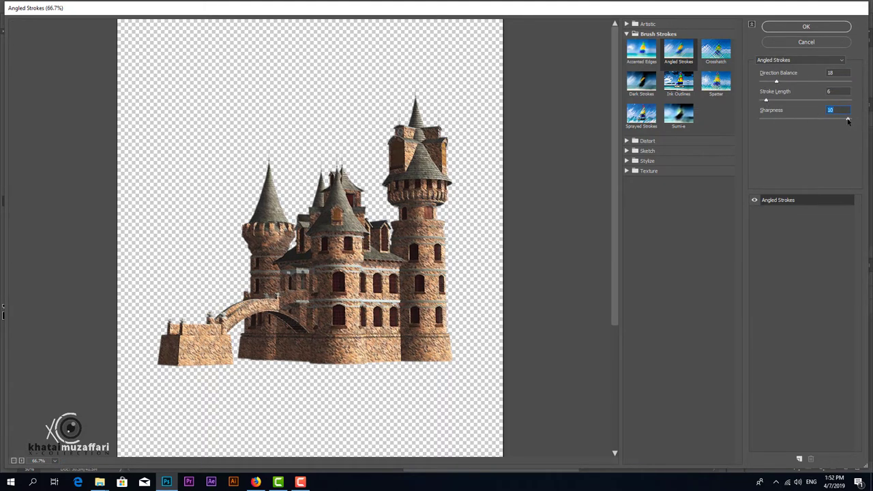
Apply the Angled Strokes filter, zoom out to 25%, and select the Move tool
{"action": "left_click", "coordinate": [821, 29]}
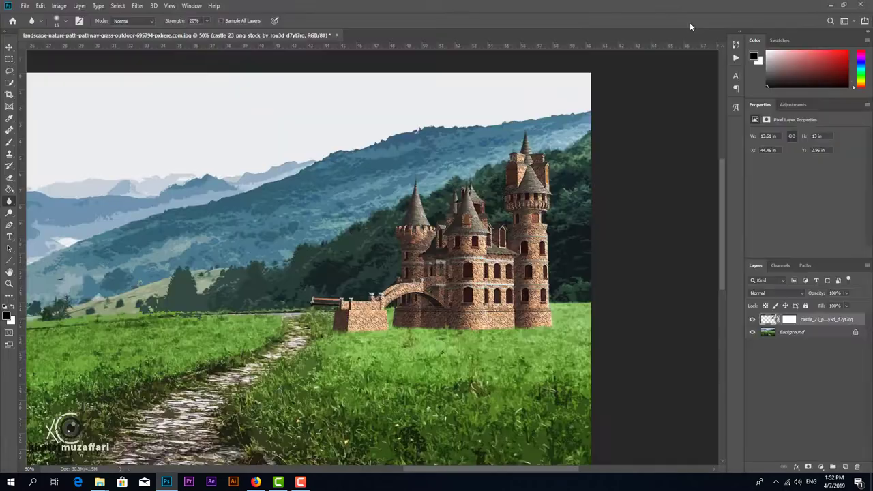
{"action": "key", "text": "ctrl+minus"}
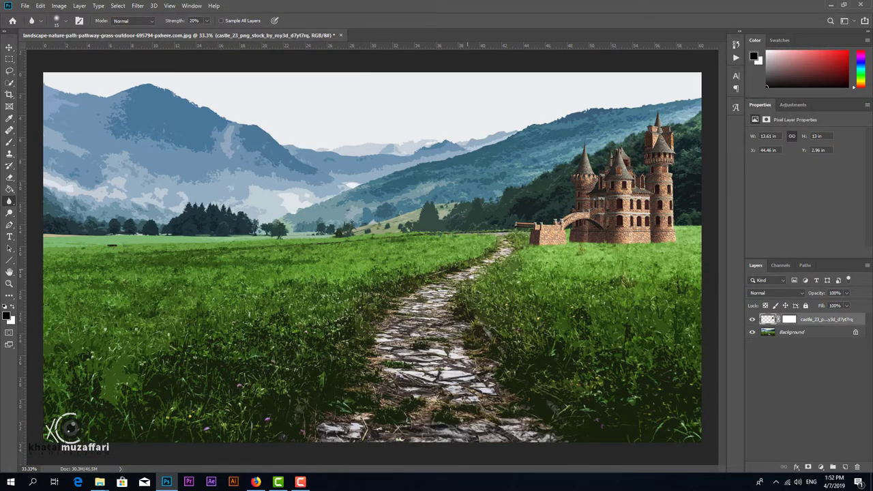
{"action": "key", "text": "ctrl+z"}
{"action": "key", "text": "ctrl+shift+z"}
{"action": "key", "text": "ctrl+minus"}
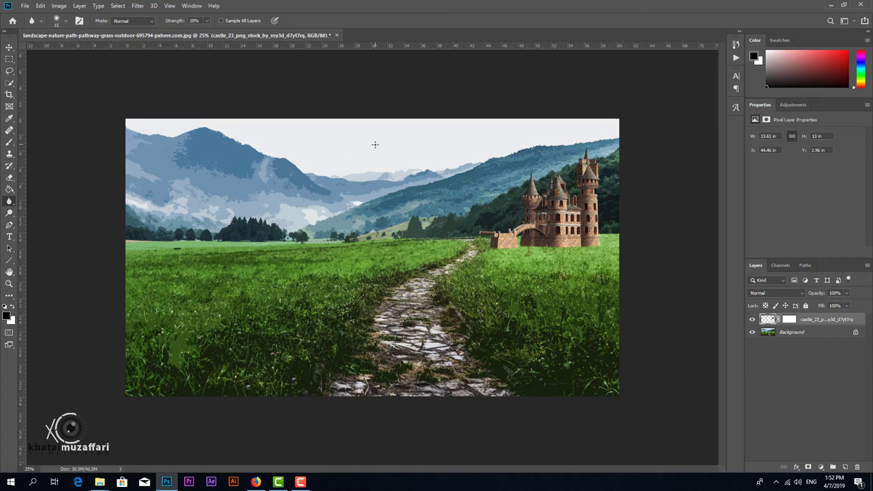
{"action": "key", "text": "v"}
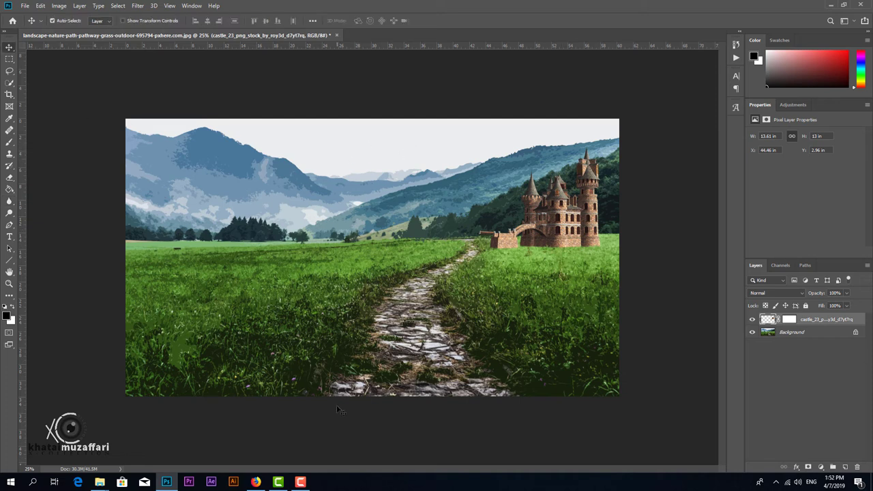
Place the stormy clouds image from Downloads as an embedded layer
{"action": "left_click", "coordinate": [100, 482]}
{"action": "left_click", "coordinate": [48, 437]}
{"action": "left_click", "coordinate": [99, 483]}
{"action": "left_click", "coordinate": [80, 430]}
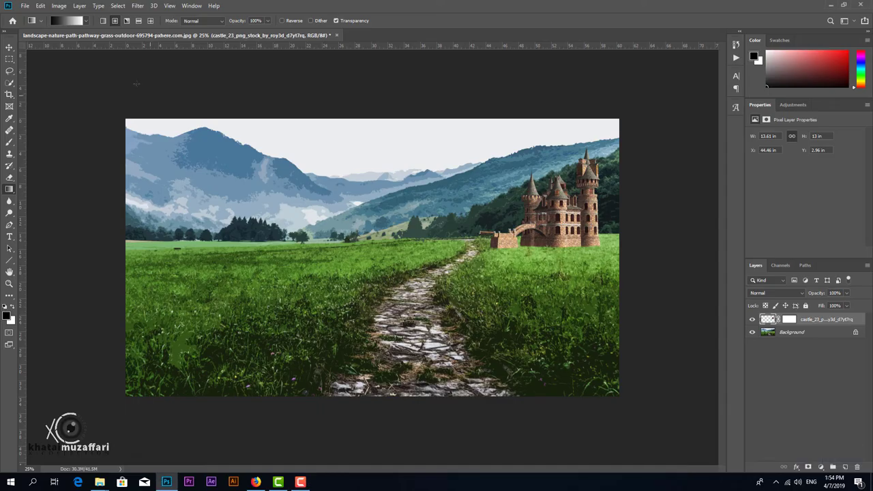
{"action": "left_click", "coordinate": [25, 6]}
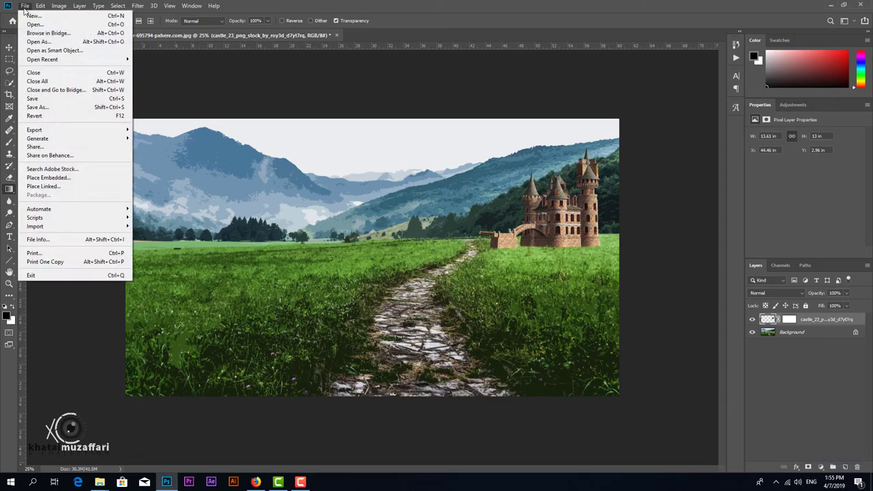
{"action": "left_click", "coordinate": [48, 177]}
{"action": "double_click", "coordinate": [308, 192]}
Stretch the clouds layer to fill the canvas from edge to edge
{"action": "left_click_drag", "start_coordinate": [418, 225], "coordinate": [381, 230]}
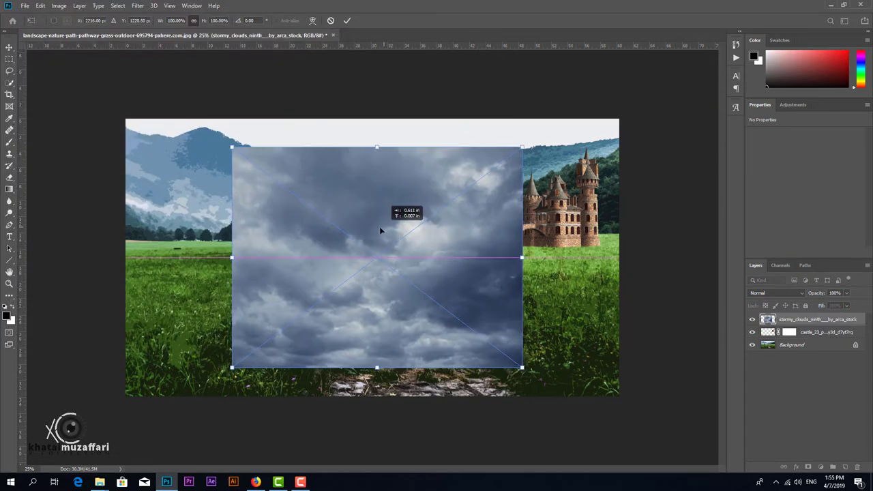
{"action": "left_click_drag", "start_coordinate": [232, 257], "coordinate": [126, 257]}
{"action": "left_click_drag", "start_coordinate": [522, 257], "coordinate": [620, 258]}
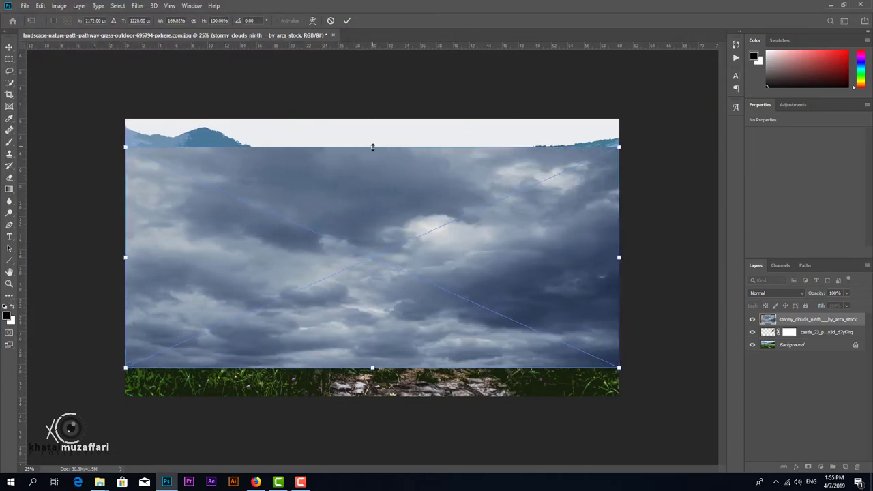
{"action": "left_click_drag", "start_coordinate": [372, 147], "coordinate": [373, 119]}
{"action": "left_click_drag", "start_coordinate": [373, 367], "coordinate": [372, 396]}
{"action": "key", "text": "Return"}
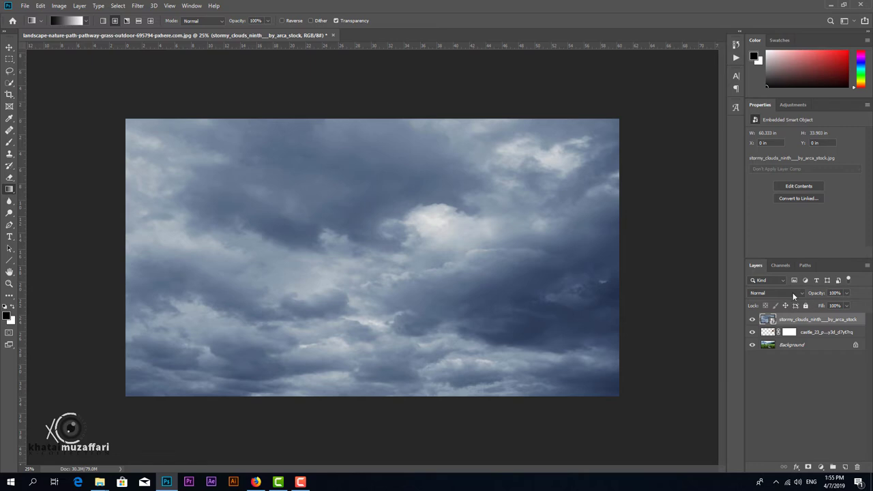
Set the clouds to Screen and add a gradient mask fading fog over the field
{"action": "left_click", "coordinate": [793, 295]}
{"action": "left_click", "coordinate": [760, 322]}
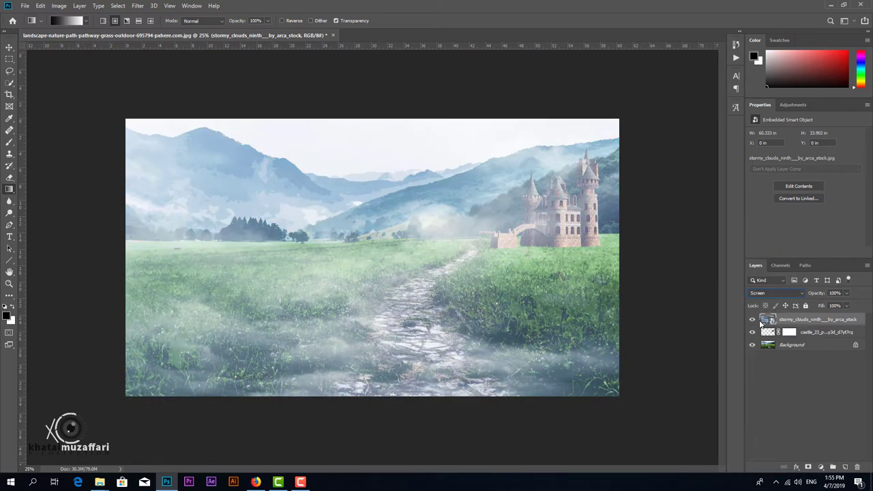
{"action": "left_click", "coordinate": [808, 468]}
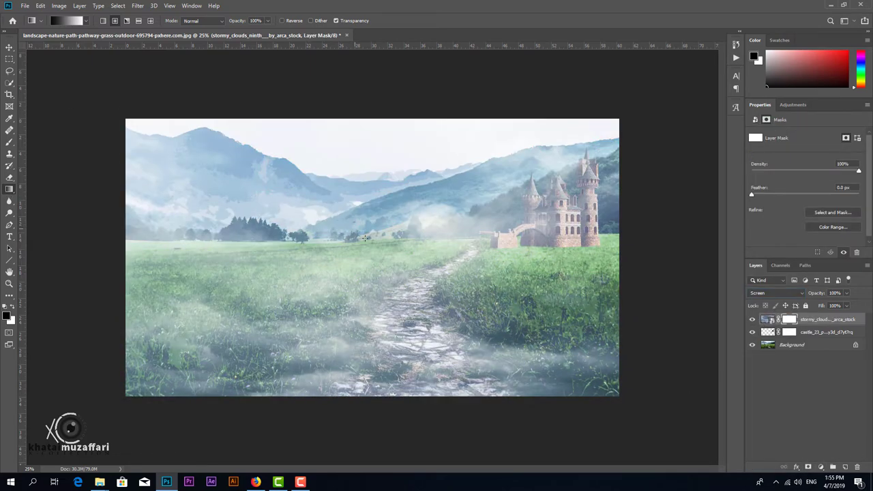
{"action": "left_click_drag", "start_coordinate": [406, 205], "coordinate": [414, 158]}
{"action": "left_click_drag", "start_coordinate": [403, 321], "coordinate": [410, 225]}
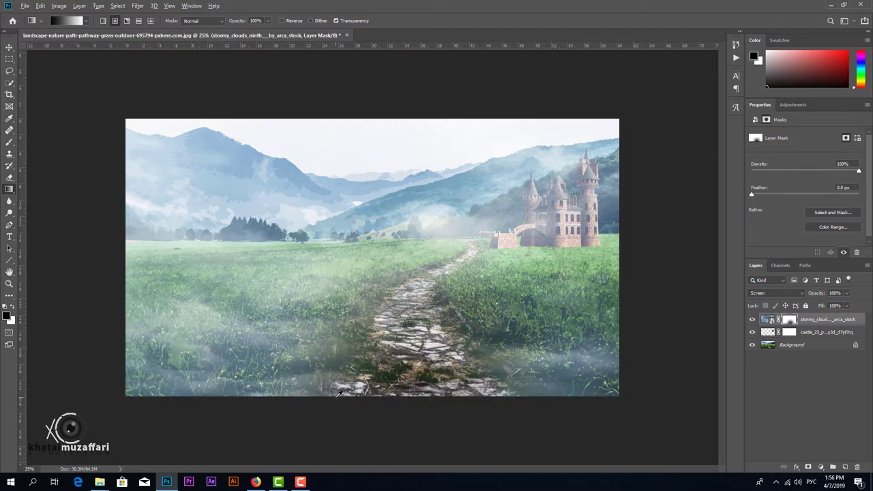
{"action": "left_click_drag", "start_coordinate": [339, 408], "coordinate": [341, 246]}
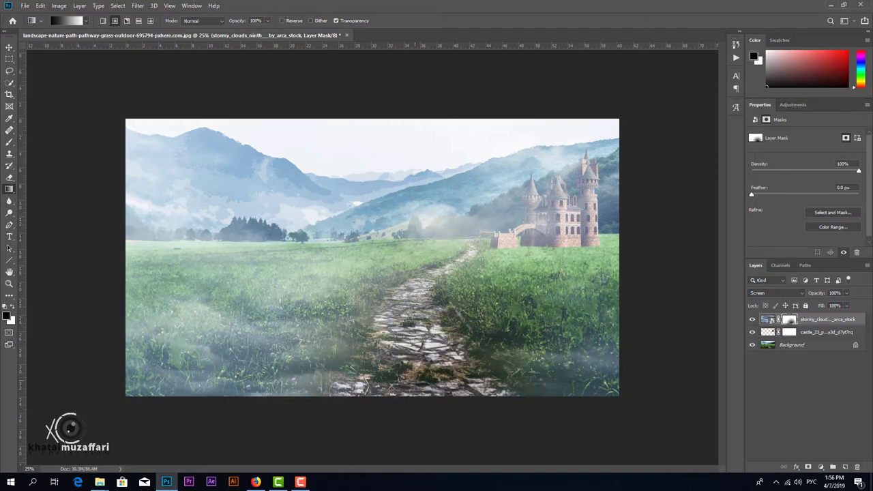
{"action": "left_click_drag", "start_coordinate": [448, 416], "coordinate": [449, 131]}
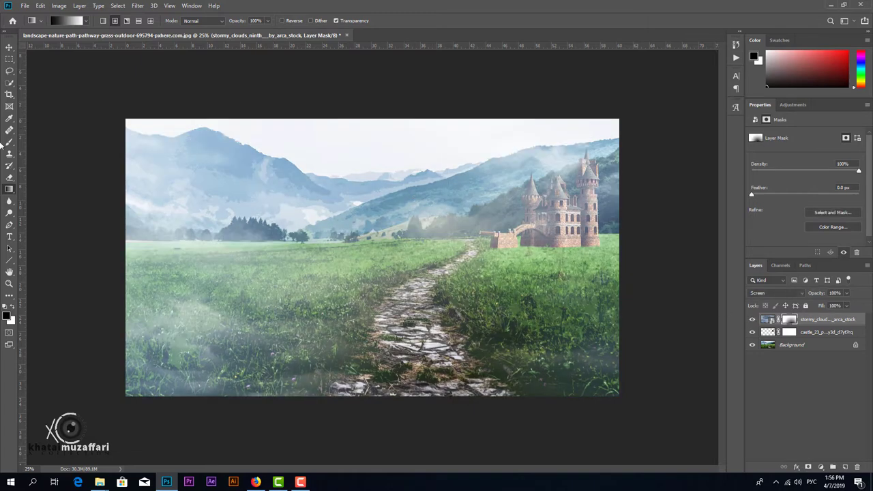
Select a Splat brush preset and enlarge it from 1700 to 2100
{"action": "left_click", "coordinate": [9, 141]}
{"action": "right_click", "coordinate": [250, 235]}
{"action": "scroll", "coordinate": [341, 382], "scroll_direction": "down", "scroll_amount": 1}
{"action": "scroll", "coordinate": [413, 403], "scroll_direction": "down", "scroll_amount": 2}
{"action": "scroll", "coordinate": [417, 388], "scroll_direction": "down", "scroll_amount": 2}
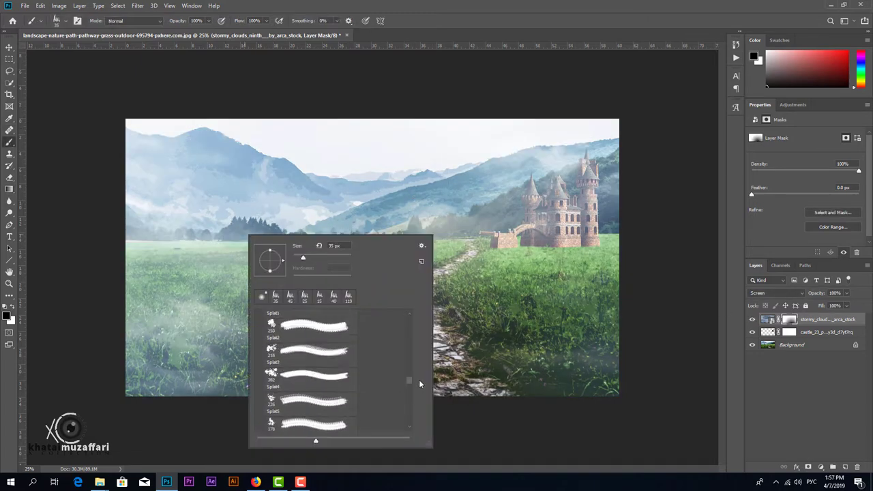
{"action": "scroll", "coordinate": [420, 384], "scroll_direction": "down", "scroll_amount": 1}
{"action": "left_click", "coordinate": [307, 373]}
{"action": "left_click", "coordinate": [154, 307]}
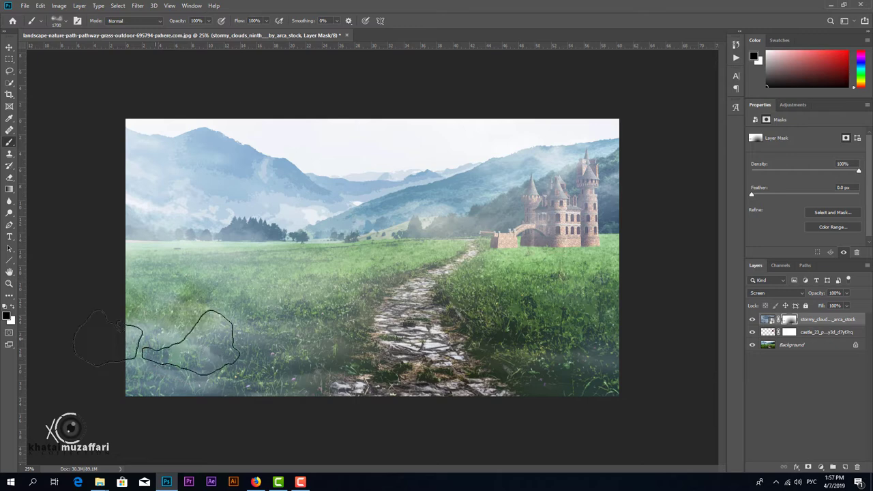
{"action": "key", "text": "bracketright"}
{"action": "key", "text": "bracketright"}
{"action": "key", "text": "bracketright"}
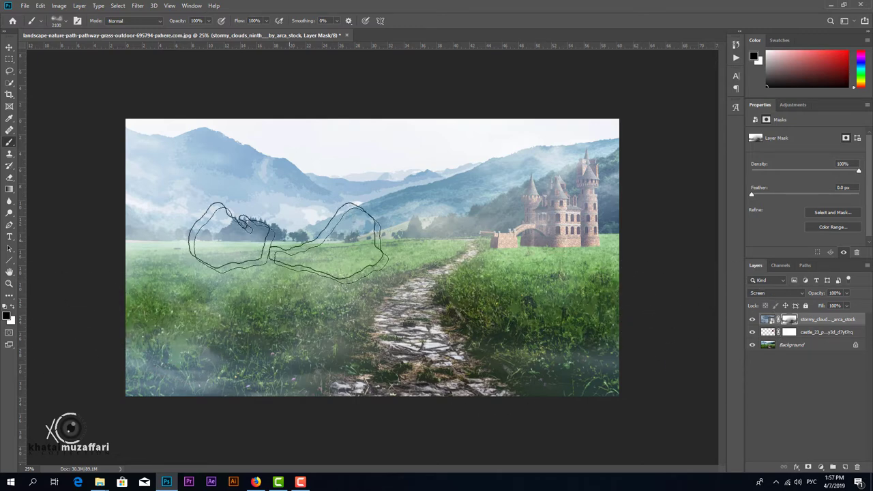
Toggle the cloud layer's visibility to compare, keeping it in Screen mode
{"action": "left_click", "coordinate": [754, 319]}
{"action": "left_click", "coordinate": [781, 294]}
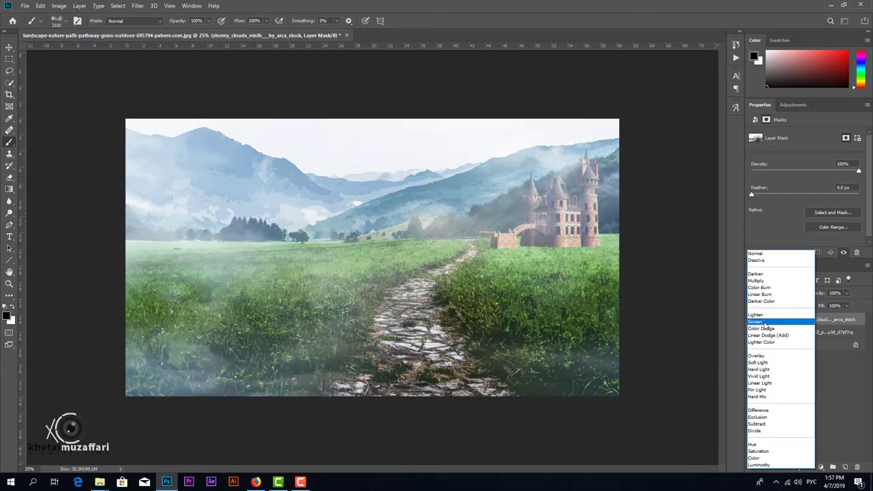
{"action": "left_click", "coordinate": [771, 318]}
{"action": "left_click", "coordinate": [820, 467]}
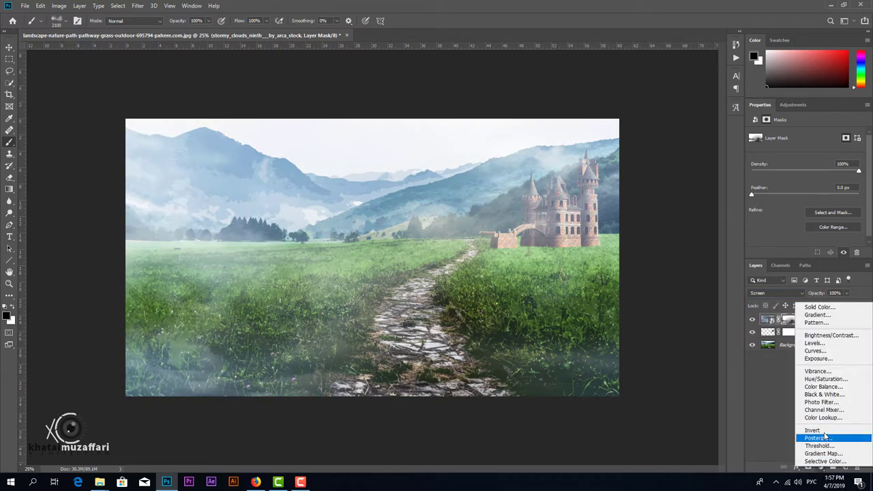
Add a Curves layer with a midtone point, unclipped to affect the whole scene
{"action": "left_click", "coordinate": [815, 351]}
{"action": "left_click_drag", "start_coordinate": [818, 207], "coordinate": [819, 206]}
{"action": "left_click", "coordinate": [798, 223]}
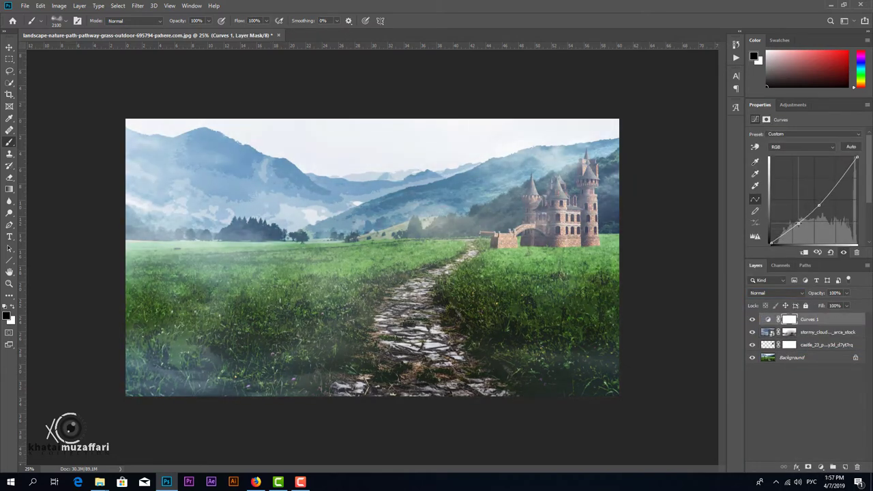
{"action": "left_click", "coordinate": [752, 319]}
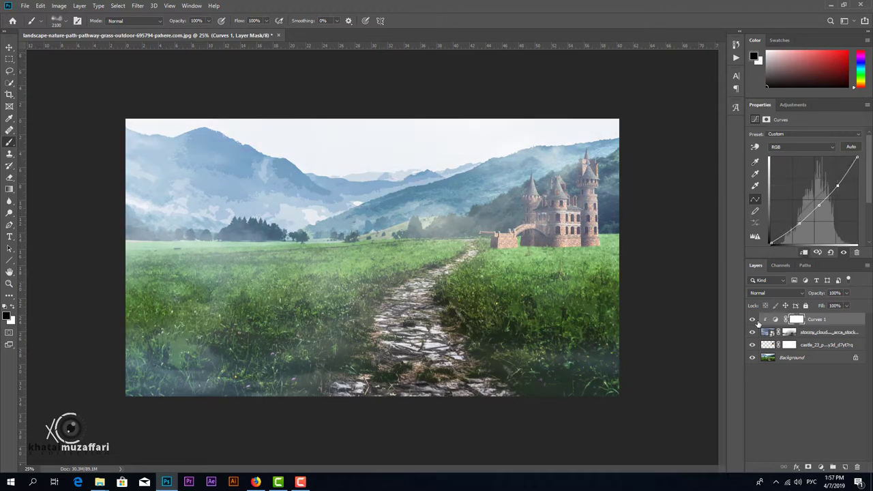
{"action": "left_click", "coordinate": [753, 319]}
{"action": "left_click", "coordinate": [753, 319]}
{"action": "left_click", "coordinate": [804, 252]}
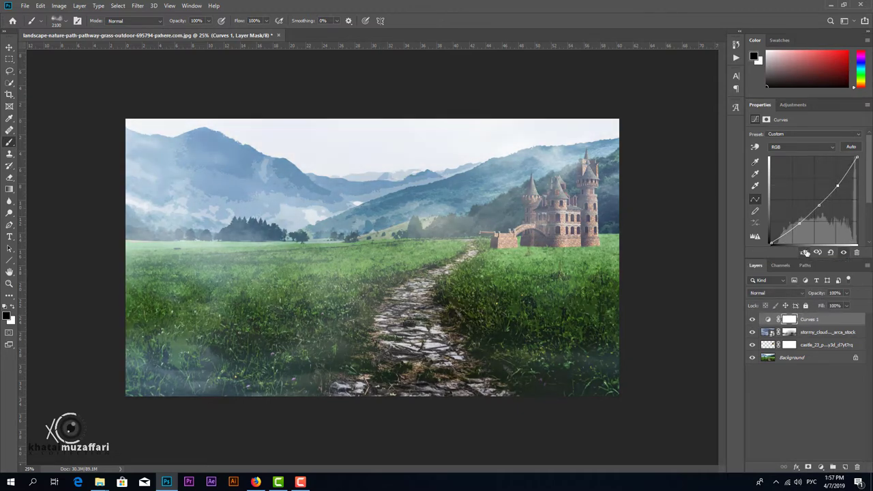
{"action": "left_click", "coordinate": [753, 319]}
Open the cleric warrior image and quick-select the whole figure
{"action": "key", "text": "v"}
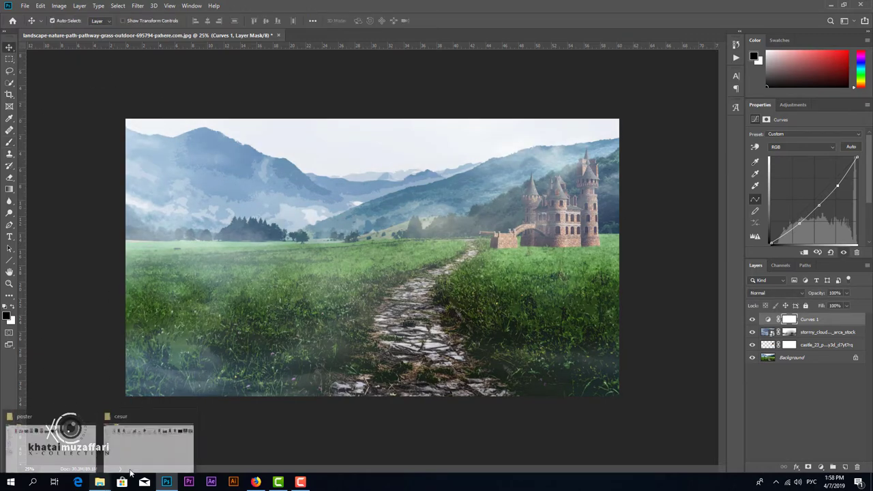
{"action": "left_click", "coordinate": [99, 482]}
{"action": "left_click_drag", "start_coordinate": [396, 73], "coordinate": [353, 35]}
{"action": "key", "text": "ctrl+plus"}
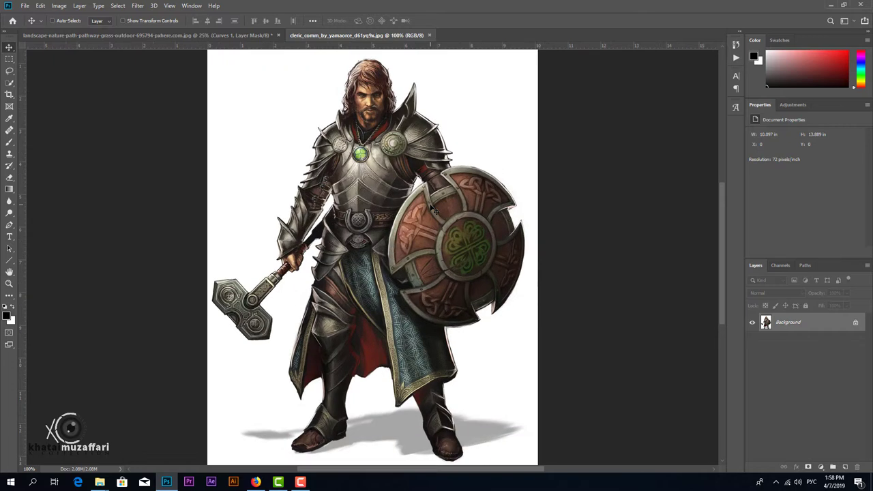
{"action": "left_click", "coordinate": [9, 82]}
{"action": "left_click_drag", "start_coordinate": [382, 82], "coordinate": [437, 407]}
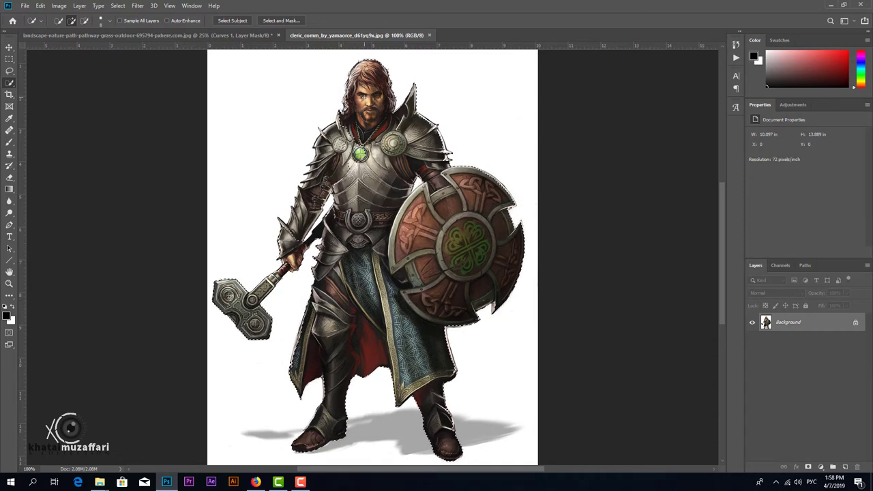
Zoom in and pan over the shield, cloak and boots to check selection edges
{"action": "key", "text": "ctrl+plus"}
{"action": "key", "text": "ctrl+plus"}
{"action": "scroll", "coordinate": [172, 176], "scroll_direction": "up", "scroll_amount": 5}
{"action": "scroll", "coordinate": [177, 197], "scroll_direction": "up", "scroll_amount": 1}
{"action": "scroll", "coordinate": [183, 218], "scroll_direction": "up", "scroll_amount": 1}
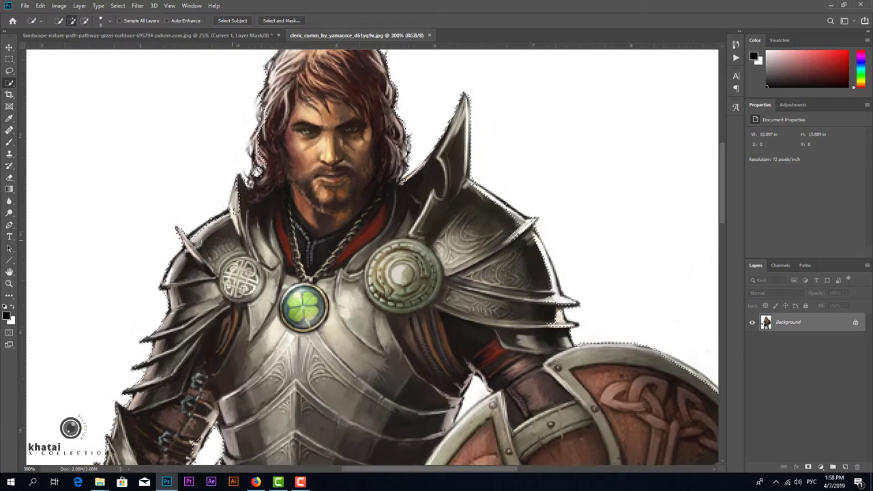
{"action": "scroll", "coordinate": [188, 240], "scroll_direction": "up", "scroll_amount": 1}
{"action": "scroll", "coordinate": [272, 212], "scroll_direction": "up", "scroll_amount": 2}
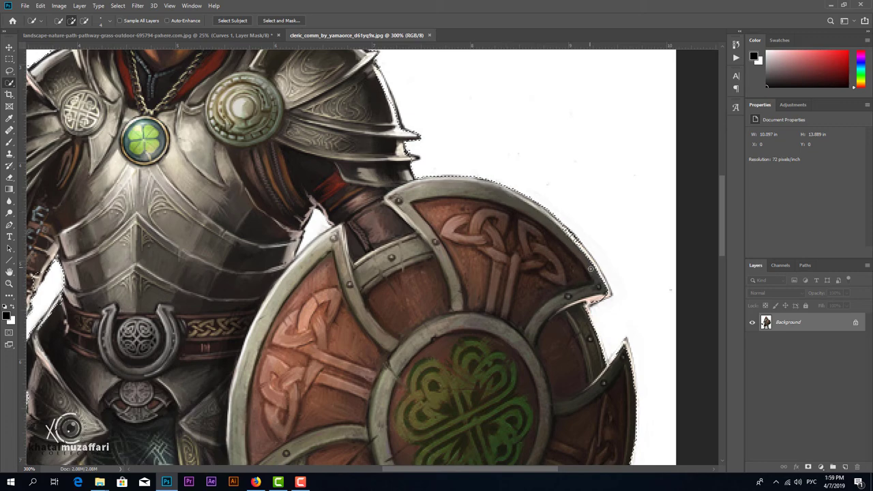
{"action": "left_click_drag", "start_coordinate": [600, 283], "coordinate": [509, 153]}
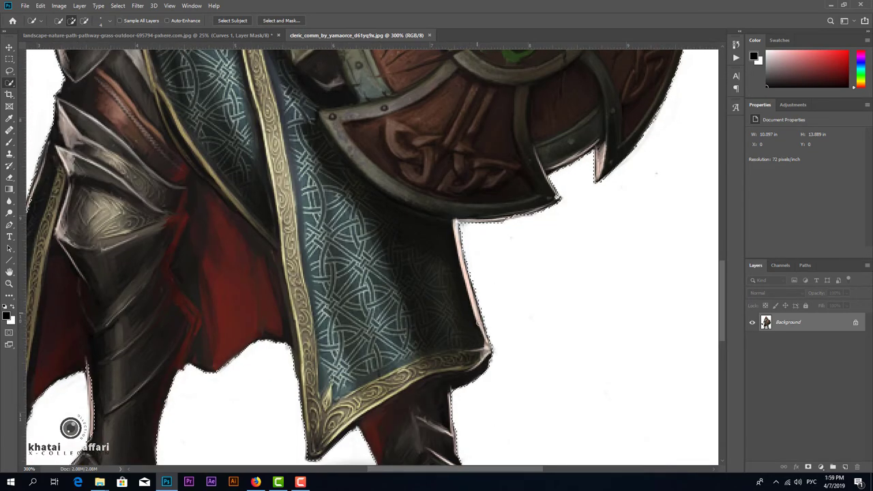
{"action": "left_click_drag", "start_coordinate": [365, 316], "coordinate": [379, 76]}
Return to actual size and mask away the cleric's white background
{"action": "key", "text": "ctrl+minus"}
{"action": "key", "text": "ctrl+minus"}
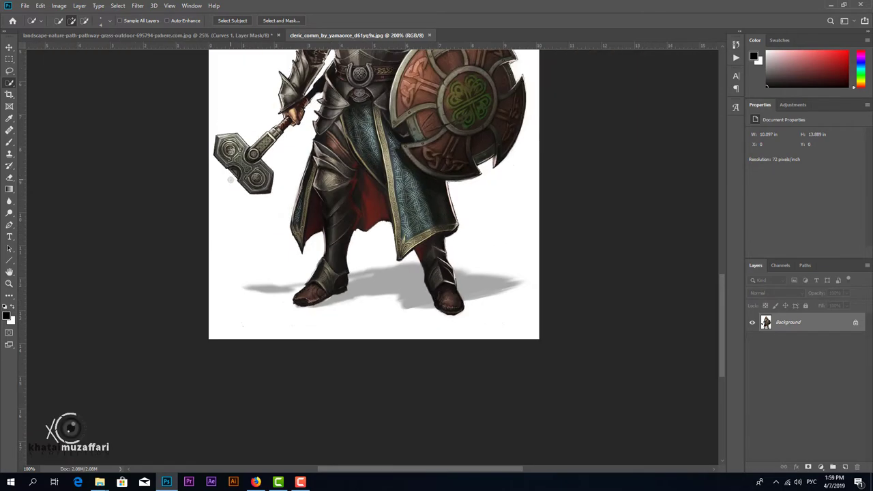
{"action": "key", "text": "ctrl+minus"}
{"action": "key", "text": "ctrl+1"}
{"action": "left_click", "coordinate": [809, 467]}
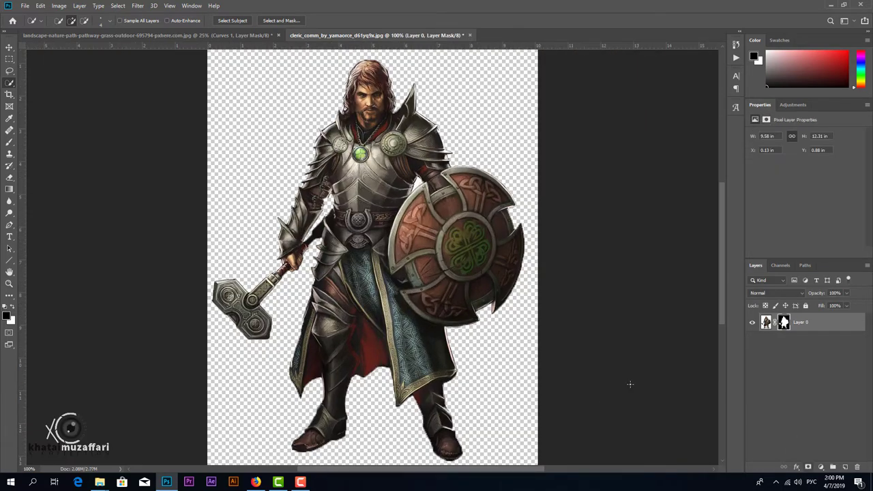
{"action": "left_click", "coordinate": [9, 48]}
Drag the cleric into the landscape and scale it onto the stone path
{"action": "key", "text": "ctrl+minus"}
{"action": "left_click_drag", "start_coordinate": [391, 262], "coordinate": [430, 251]}
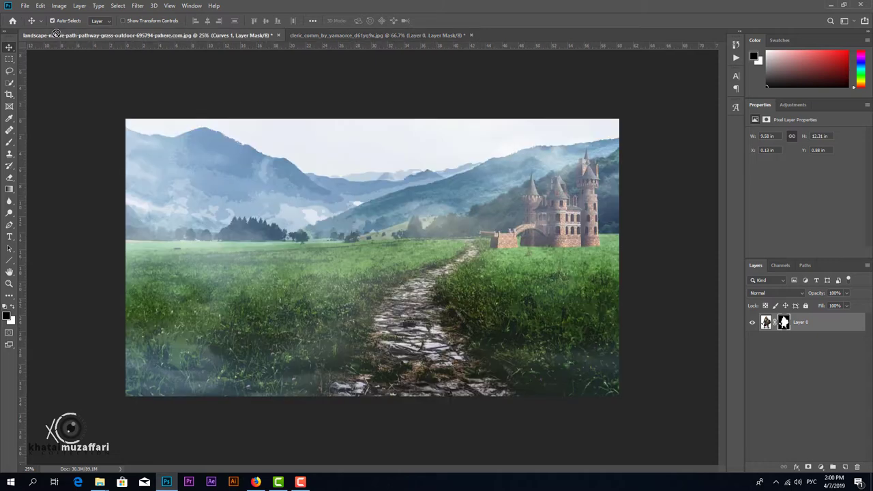
{"action": "key", "text": "ctrl+t"}
{"action": "left_click_drag", "start_coordinate": [444, 155], "coordinate": [505, 140]}
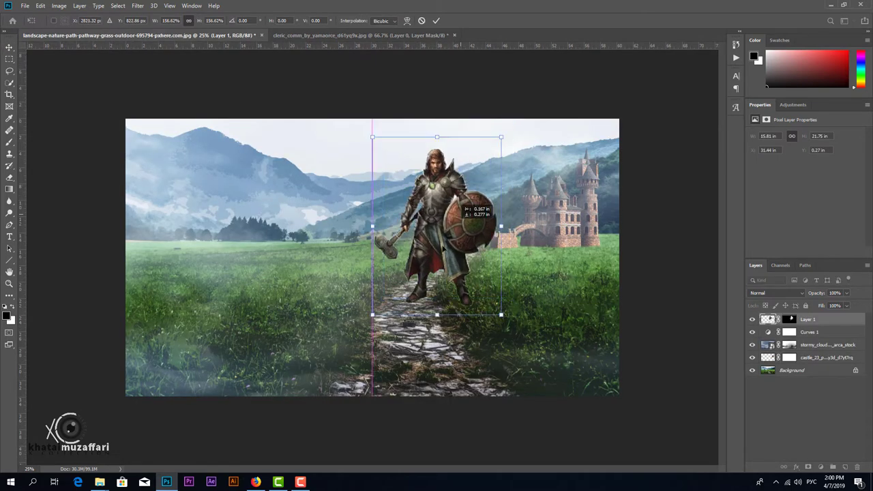
{"action": "left_click_drag", "start_coordinate": [450, 205], "coordinate": [428, 285]}
{"action": "left_click_drag", "start_coordinate": [476, 189], "coordinate": [476, 179]}
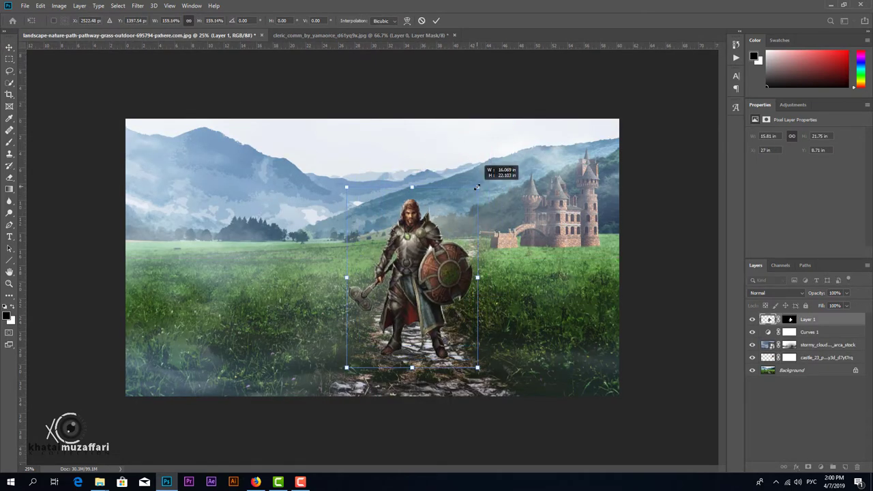
{"action": "key", "text": "Return"}
Keep the cleric layer at the top of the stack and nudge it lower on the path
{"action": "key", "text": "ctrl+plus"}
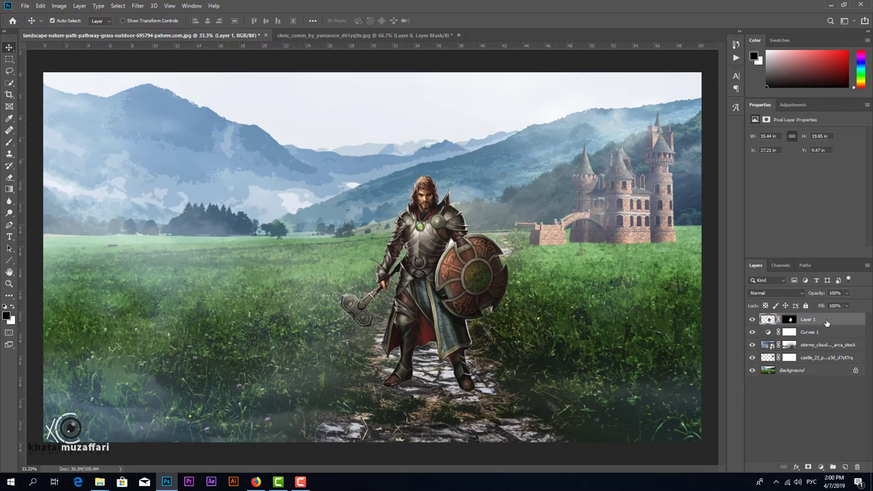
{"action": "left_click_drag", "start_coordinate": [827, 322], "coordinate": [818, 356]}
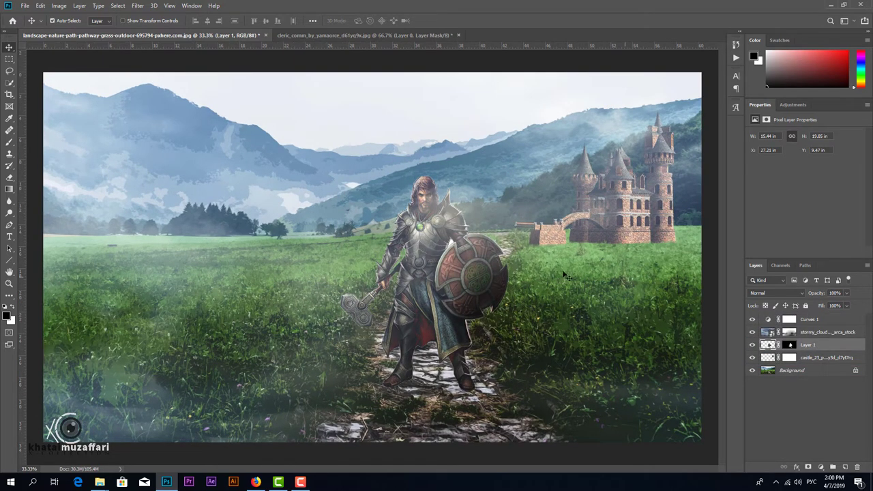
{"action": "left_click_drag", "start_coordinate": [816, 346], "coordinate": [812, 316]}
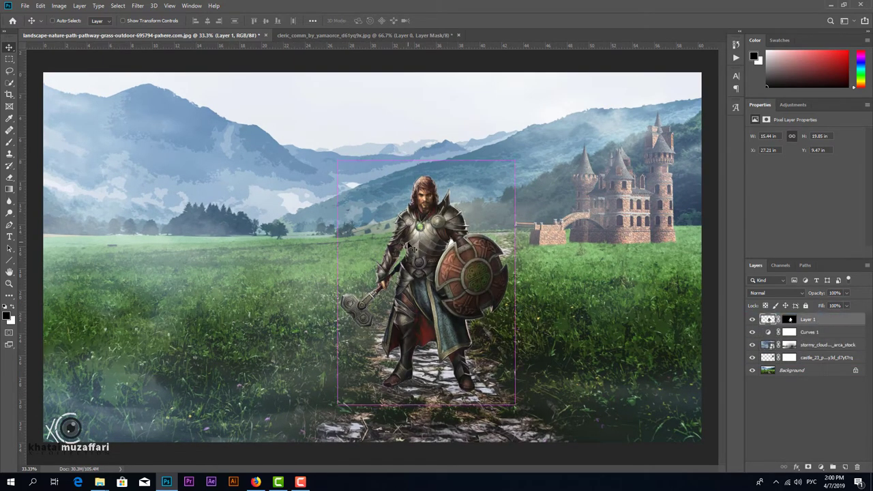
{"action": "key", "text": "ctrl+plus"}
{"action": "left_click_drag", "start_coordinate": [396, 198], "coordinate": [419, 196]}
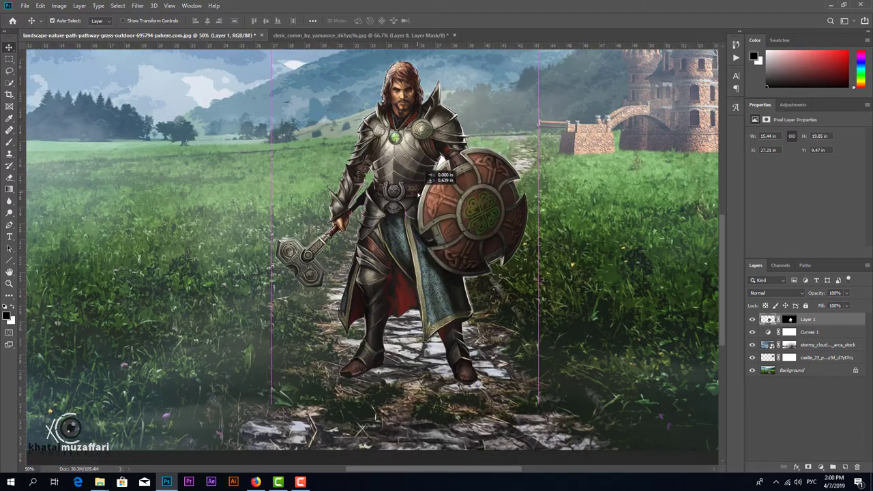
Zoom in on the cleric's feet and target Layer 1's layer mask
{"action": "key", "text": "ctrl+plus"}
{"action": "key", "text": "ctrl+plus"}
{"action": "key", "text": "ctrl+plus"}
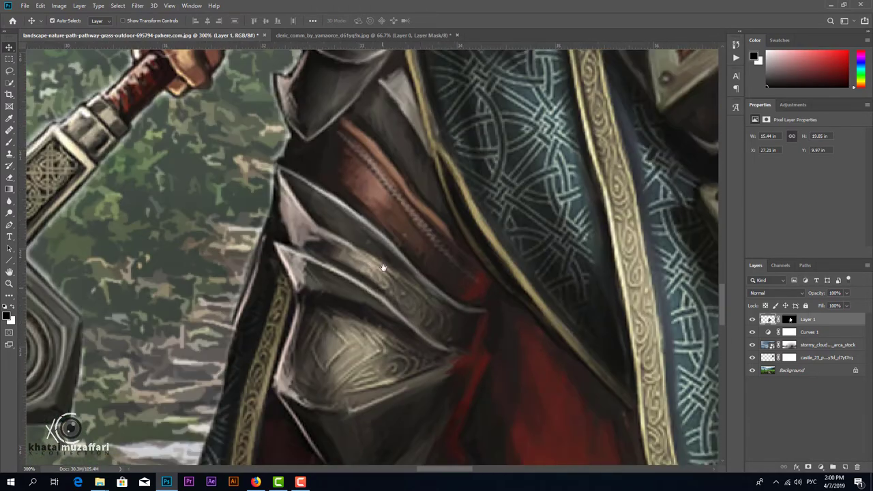
{"action": "left_click_drag", "start_coordinate": [519, 451], "coordinate": [570, 208]}
{"action": "left_click", "coordinate": [790, 319]}
Select the Hard Round brush with hardness around 92%
{"action": "key", "text": "b"}
{"action": "right_click", "coordinate": [427, 259]}
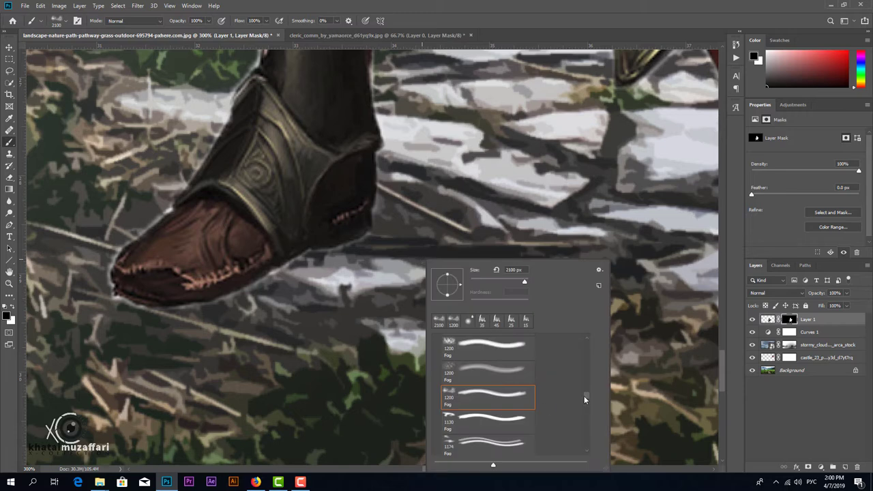
{"action": "scroll", "coordinate": [519, 396], "scroll_direction": "down", "scroll_amount": 1}
{"action": "left_click", "coordinate": [460, 379]}
{"action": "left_click_drag", "start_coordinate": [527, 302], "coordinate": [524, 303]}
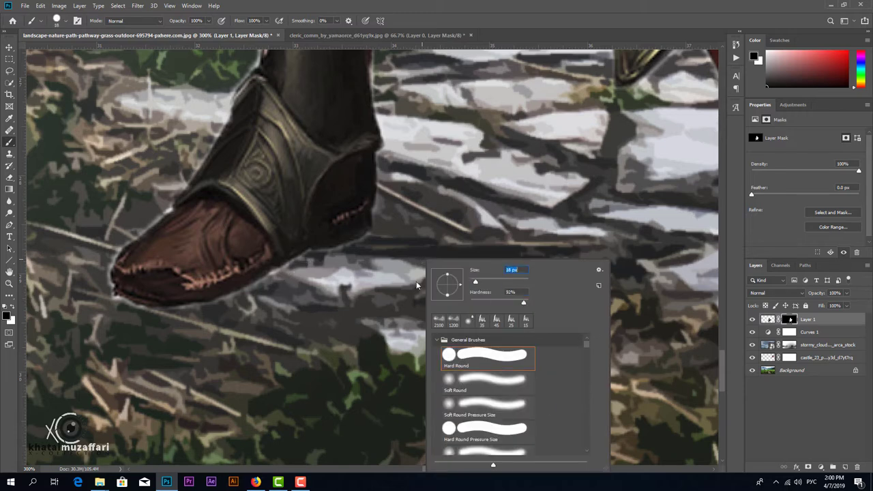
{"action": "key", "text": "Return"}
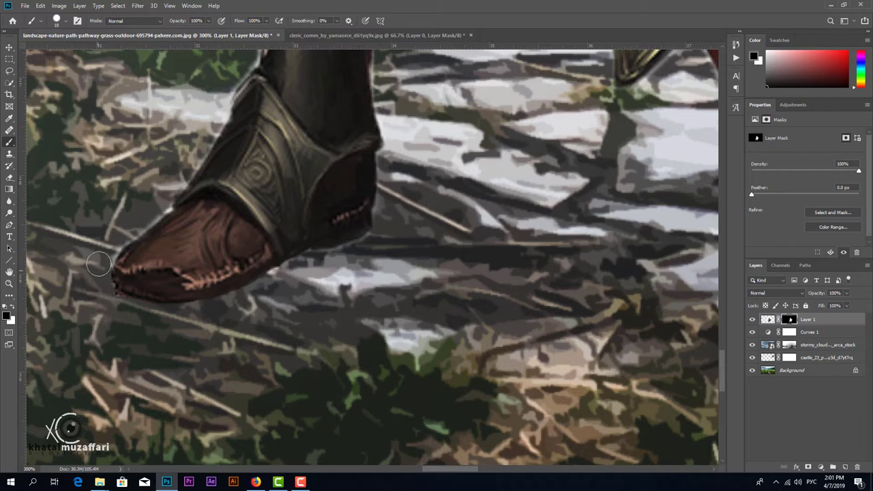
{"action": "scroll", "coordinate": [205, 205], "scroll_direction": "right", "scroll_amount": 5}
{"action": "scroll", "coordinate": [409, 306], "scroll_direction": "down", "scroll_amount": 1}
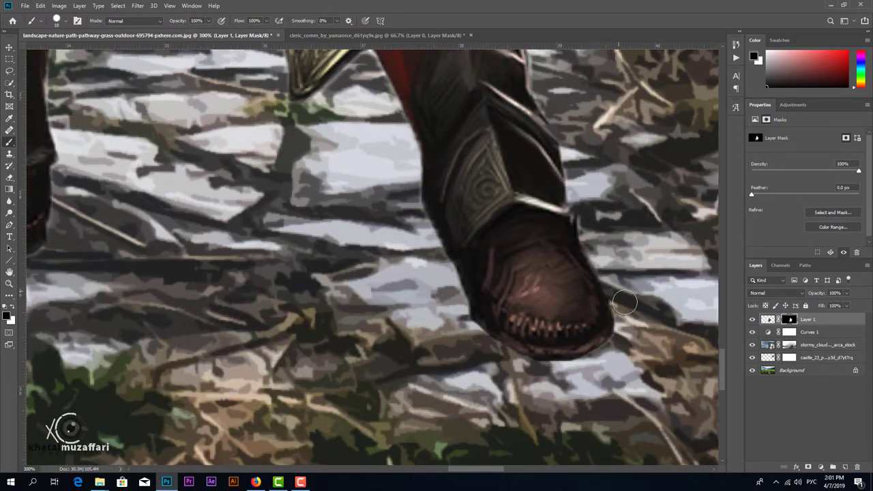
{"action": "scroll", "coordinate": [376, 173], "scroll_direction": "down", "scroll_amount": 4}
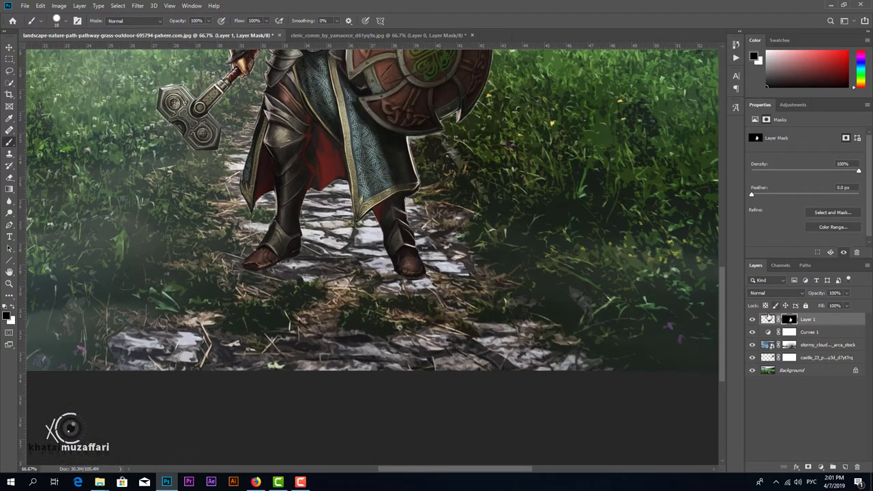
Add a Drop Shadow to the cleric layer at 81% opacity, 103° angle and reduced distance
{"action": "double_click", "coordinate": [768, 320]}
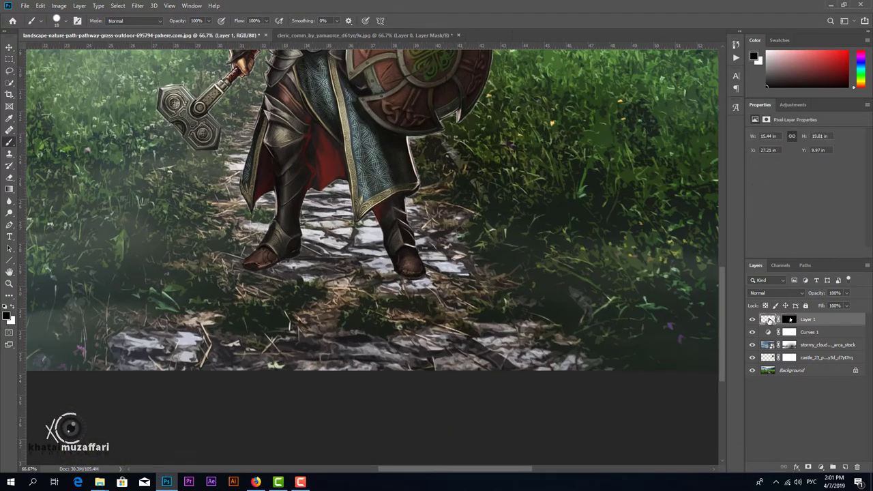
{"action": "left_click", "coordinate": [524, 419]}
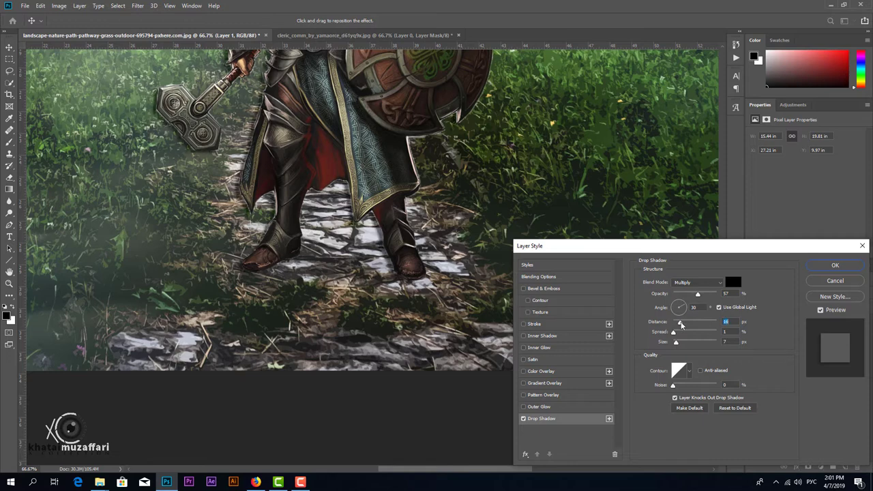
{"action": "left_click_drag", "start_coordinate": [684, 307], "coordinate": [708, 294]}
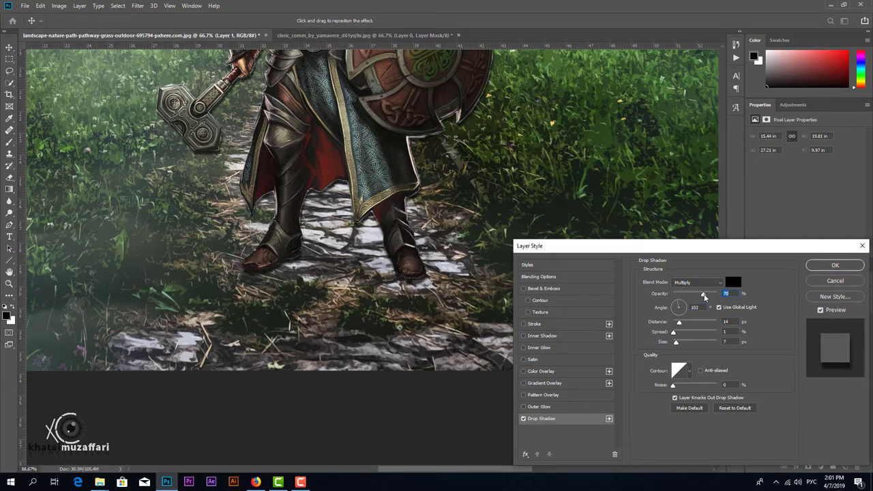
{"action": "left_click_drag", "start_coordinate": [679, 322], "coordinate": [675, 322]}
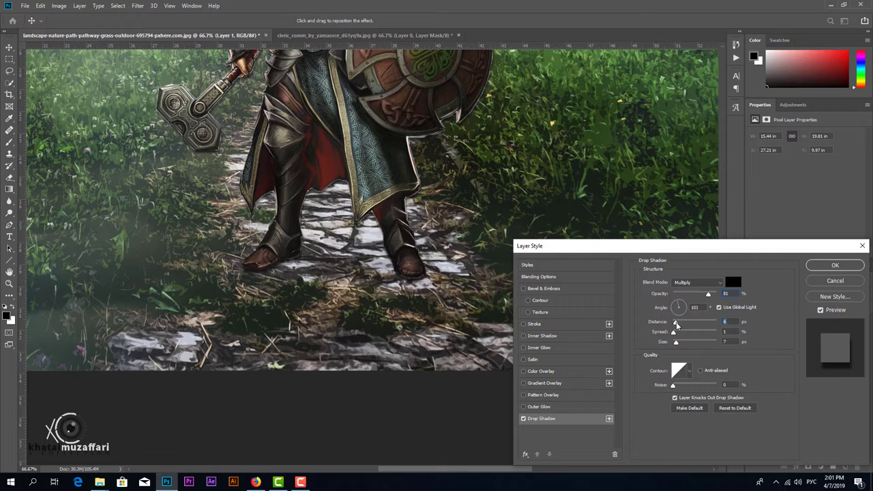
{"action": "left_click", "coordinate": [835, 266]}
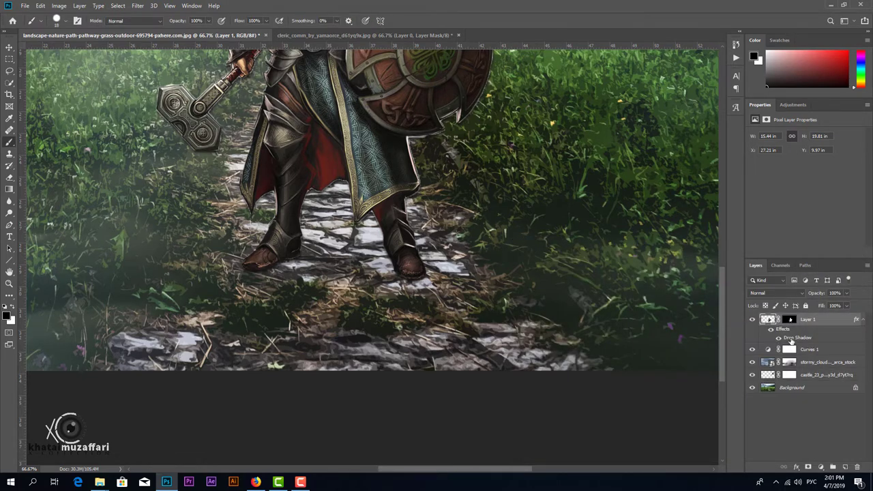
Split the cleric's drop shadow onto its own layer and set white as the paint colour
{"action": "right_click", "coordinate": [792, 339]}
{"action": "left_click", "coordinate": [818, 300]}
{"action": "left_click", "coordinate": [396, 179]}
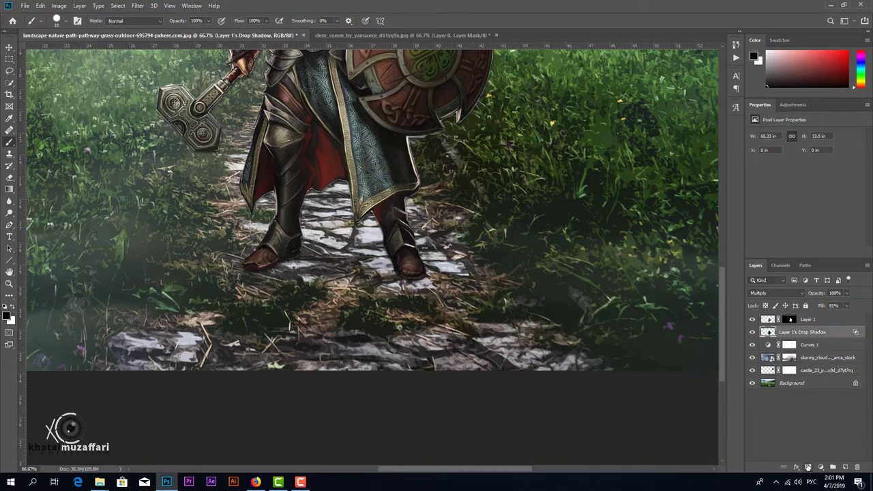
{"action": "key", "text": "ctrl+1"}
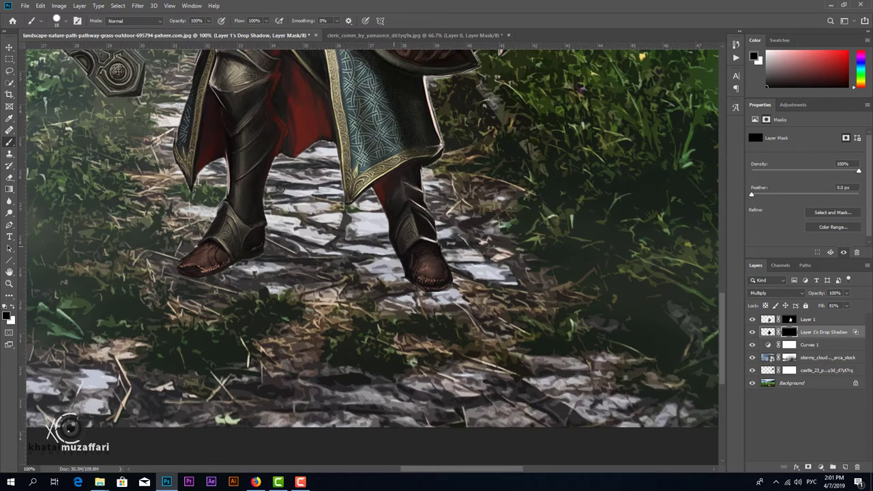
{"action": "left_click", "coordinate": [12, 309]}
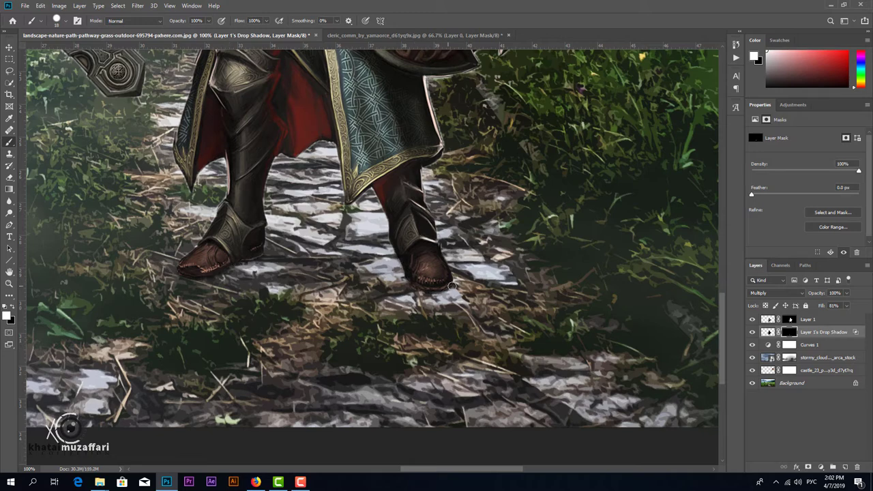
{"action": "key", "text": "ctrl+minus"}
{"action": "key", "text": "ctrl+minus"}
{"action": "key", "text": "ctrl+minus"}
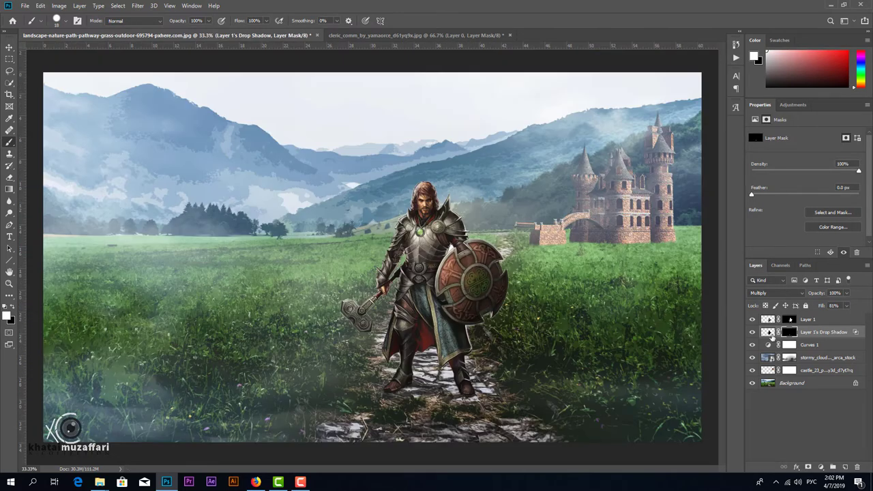
{"action": "left_click", "coordinate": [768, 320]}
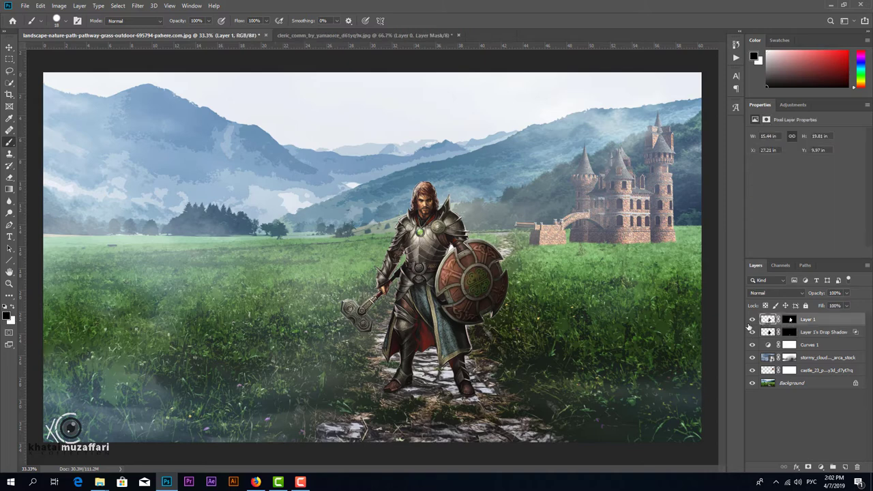
Apply Layer 1's mask permanently and duplicate the cleric layer
{"action": "left_click", "coordinate": [789, 319]}
{"action": "right_click", "coordinate": [790, 321]}
{"action": "left_click", "coordinate": [798, 332]}
{"action": "left_click_drag", "start_coordinate": [819, 344], "coordinate": [846, 467]}
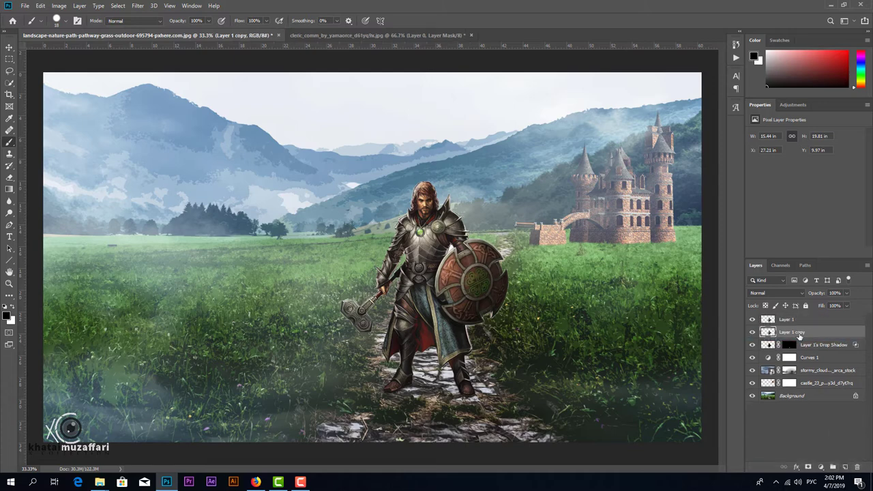
{"action": "key", "text": "h"}
Darken the cleric copy with a #1c1d1e Color Overlay and put it in free transform
{"action": "double_click", "coordinate": [768, 332]}
{"action": "left_click", "coordinate": [538, 371]}
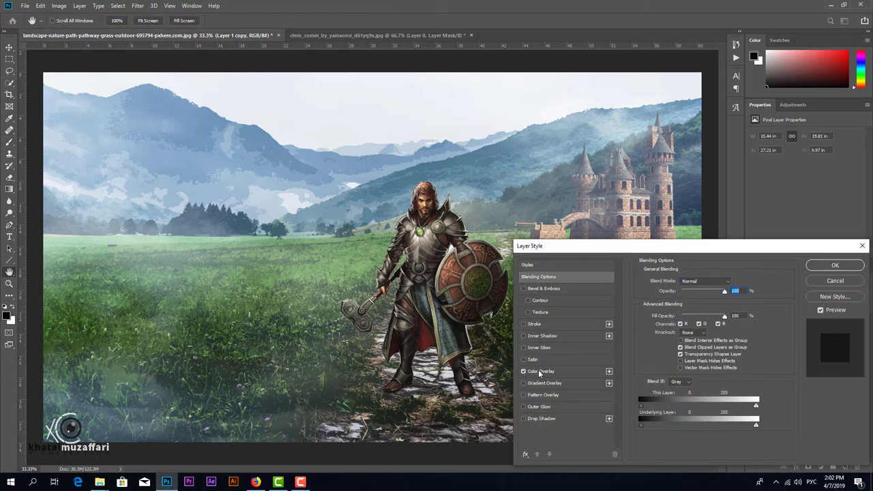
{"action": "left_click", "coordinate": [729, 286]}
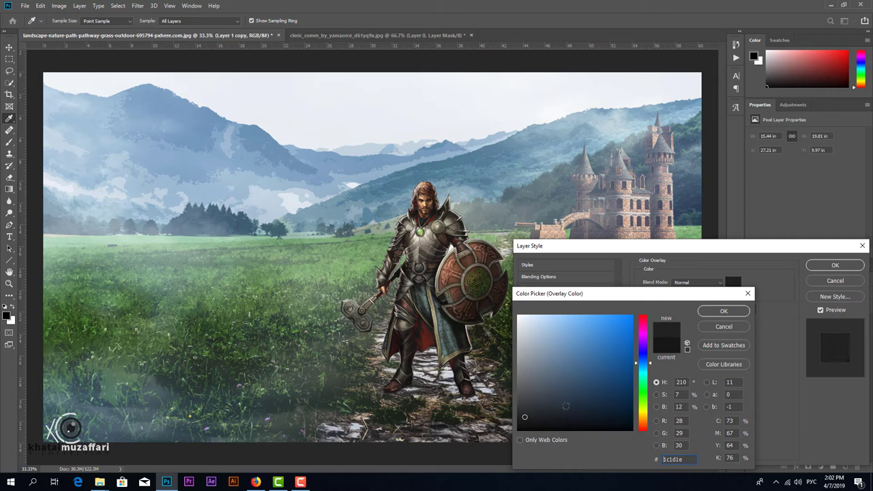
{"action": "left_click", "coordinate": [724, 311]}
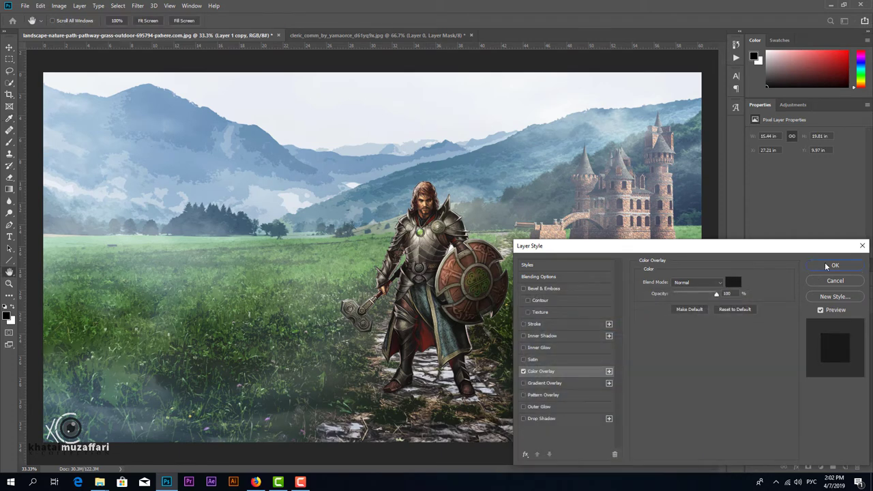
{"action": "left_click", "coordinate": [835, 265]}
{"action": "key", "text": "ctrl+t"}
{"action": "right_click", "coordinate": [444, 267]}
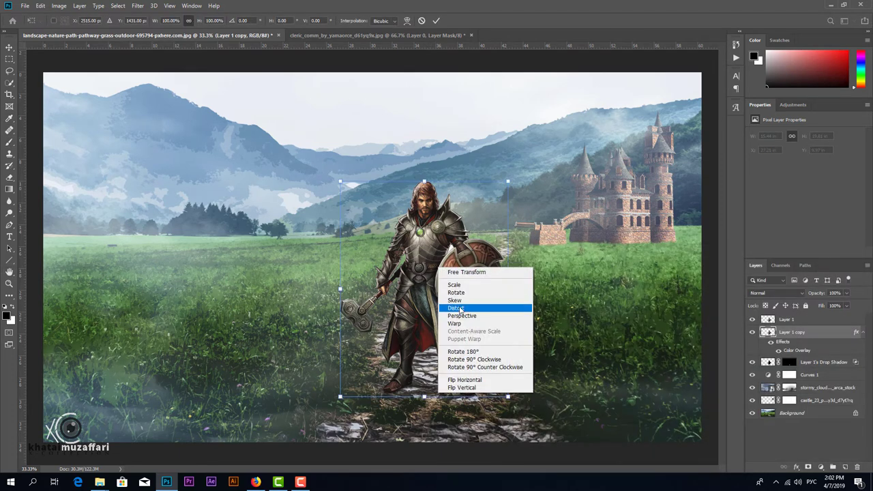
Distort the dark cleric copy into a flat, slanted cast shadow across the path at his feet
{"action": "left_click", "coordinate": [470, 310]}
{"action": "mouse_move", "coordinate": [508, 182]}
{"action": "left_mouse_down"}
{"action": "mouse_move", "coordinate": [565, 192]}
{"action": "mouse_move", "coordinate": [517, 367]}
{"action": "left_mouse_up"}
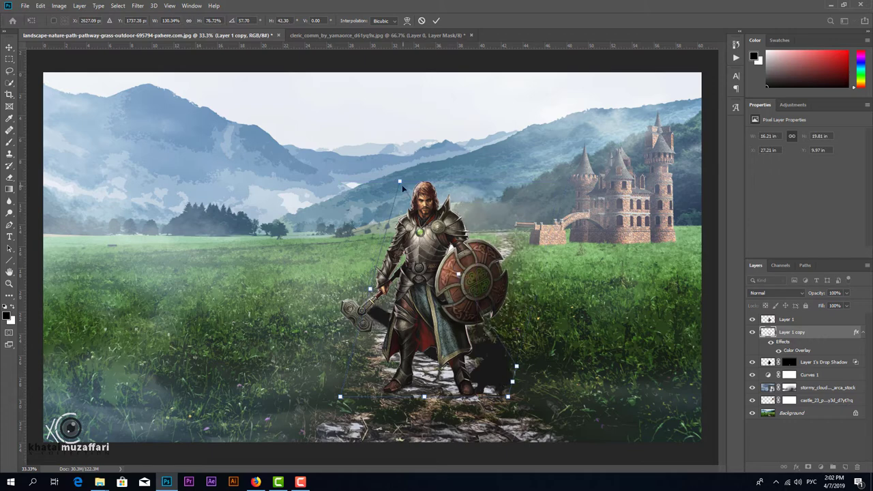
{"action": "mouse_move", "coordinate": [435, 358]}
{"action": "left_mouse_down"}
{"action": "mouse_move", "coordinate": [381, 358]}
{"action": "mouse_move", "coordinate": [431, 375]}
{"action": "left_mouse_up"}
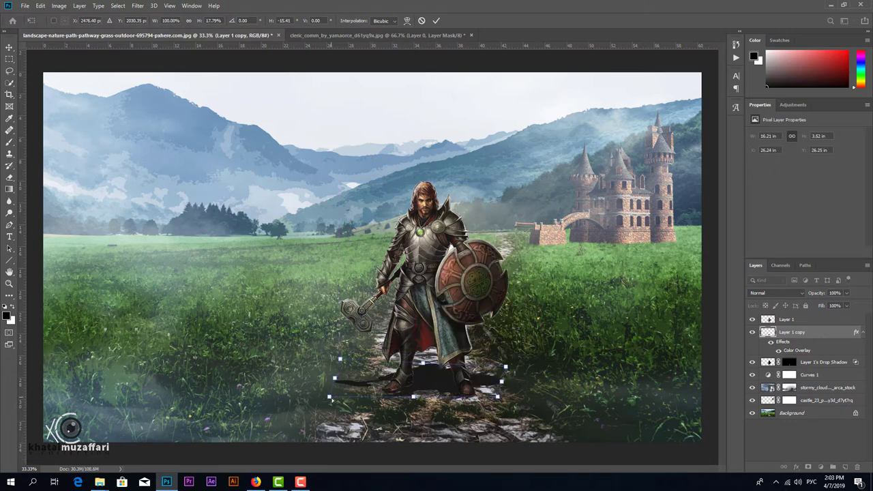
{"action": "left_click_drag", "start_coordinate": [332, 400], "coordinate": [329, 390]}
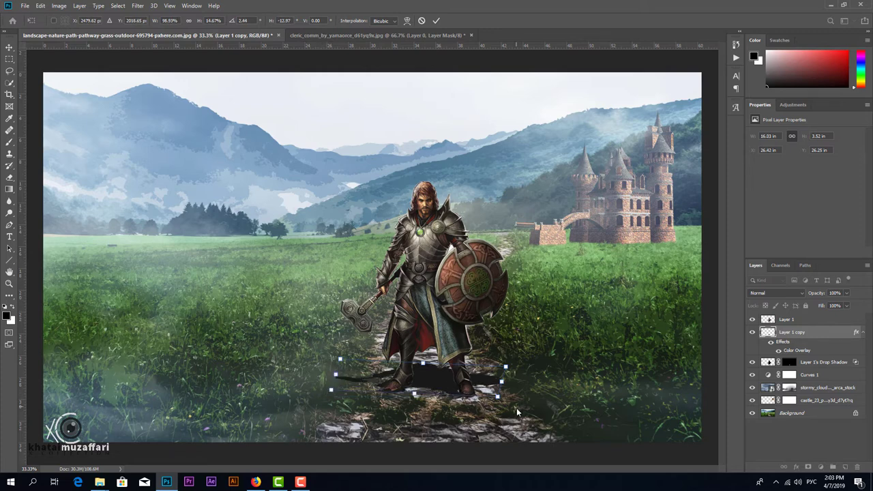
{"action": "left_click_drag", "start_coordinate": [498, 396], "coordinate": [512, 398]}
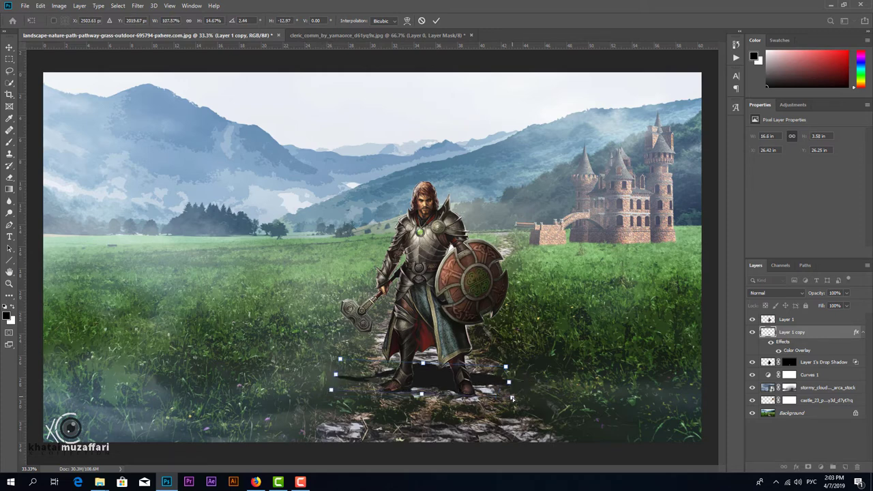
{"action": "key", "text": "Return"}
Set the shadow layer to Multiply and soften it with a Gaussian Blur of about 8.8 px
{"action": "key", "text": "b"}
{"action": "left_click", "coordinate": [778, 293]}
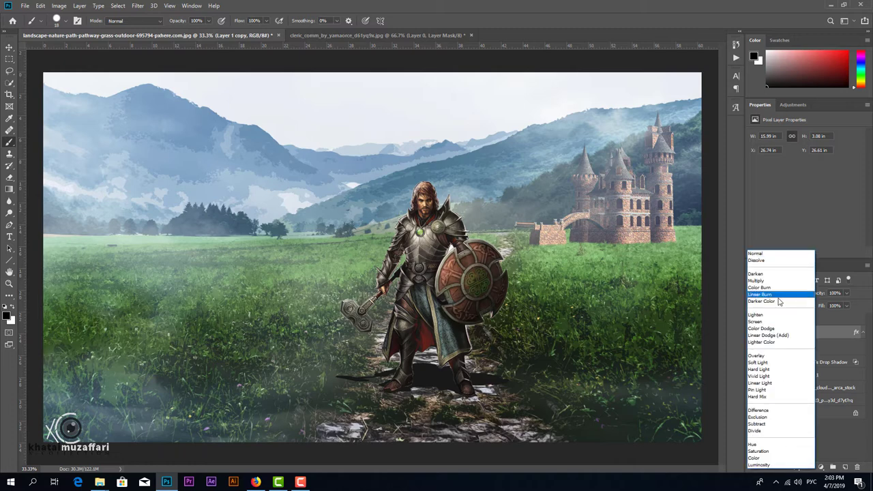
{"action": "left_click", "coordinate": [764, 289]}
{"action": "left_click", "coordinate": [137, 6]}
{"action": "mouse_move", "coordinate": [143, 108]}
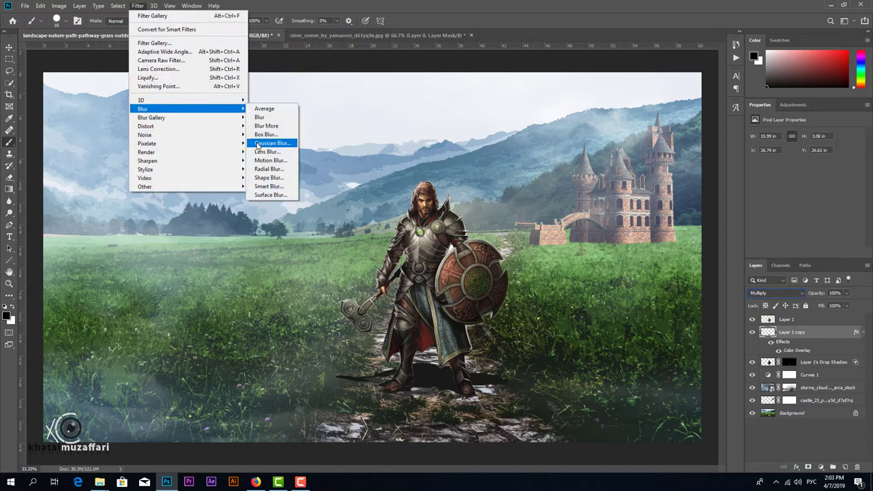
{"action": "left_click", "coordinate": [283, 143]}
{"action": "mouse_move", "coordinate": [631, 322]}
{"action": "left_mouse_down"}
{"action": "mouse_move", "coordinate": [646, 322]}
{"action": "mouse_move", "coordinate": [630, 321]}
{"action": "left_mouse_up"}
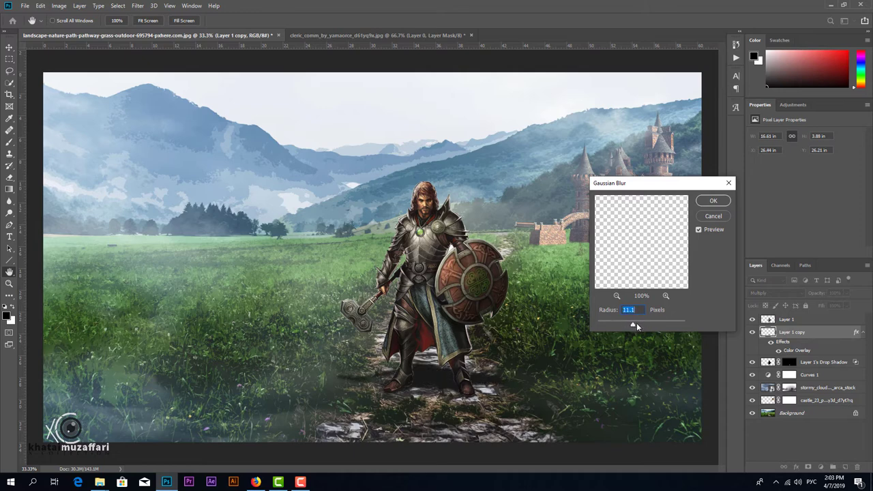
{"action": "left_click", "coordinate": [713, 201]}
Set the shadow layer to about 80% opacity and toggle it to compare
{"action": "left_click", "coordinate": [846, 293]}
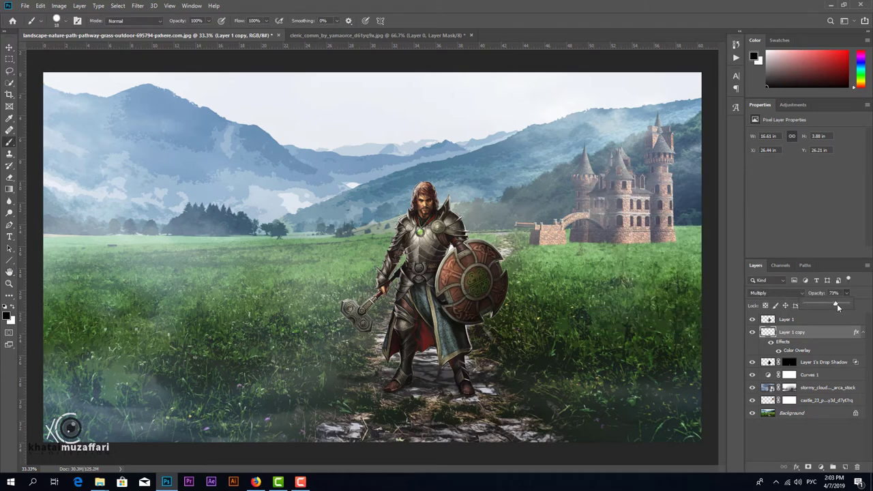
{"action": "left_click_drag", "start_coordinate": [838, 305], "coordinate": [840, 304]}
{"action": "left_click", "coordinate": [753, 332]}
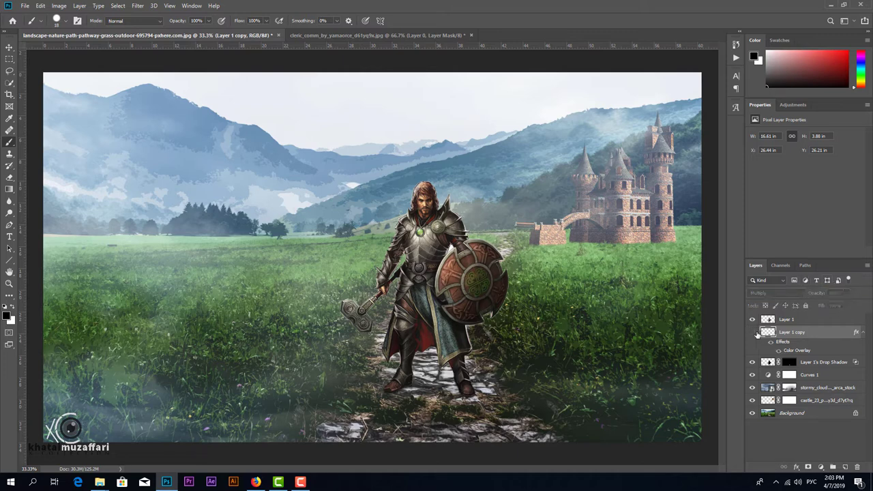
{"action": "left_click", "coordinate": [753, 332]}
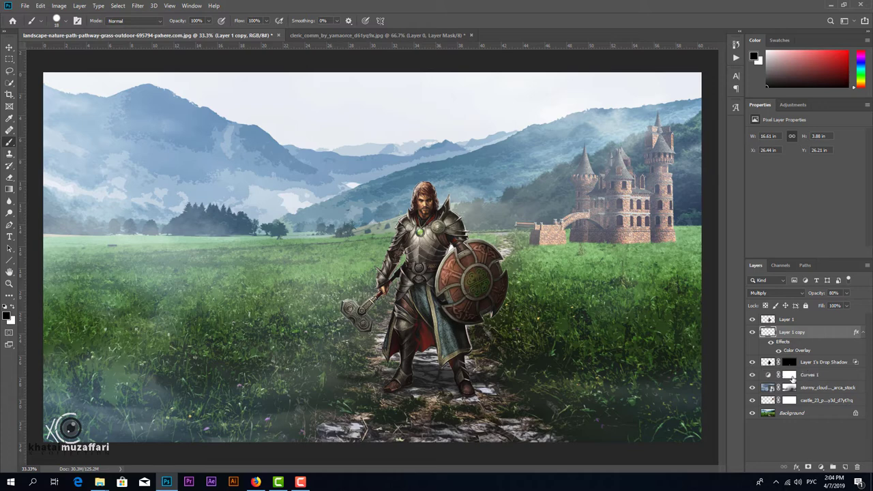
Group the cleric and shadow layers, hide the group, and merge the visible scene into Layer 2
{"action": "left_click", "coordinate": [793, 321]}
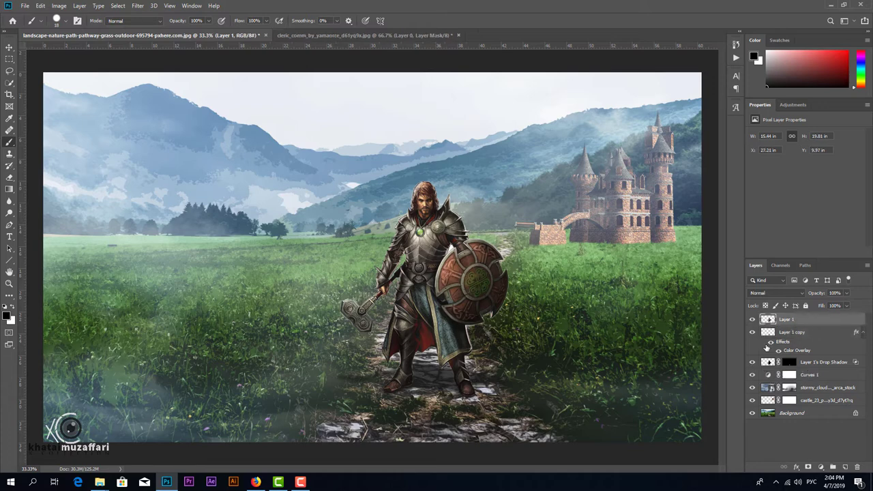
{"action": "left_click", "coordinate": [829, 365], "text": "shift"}
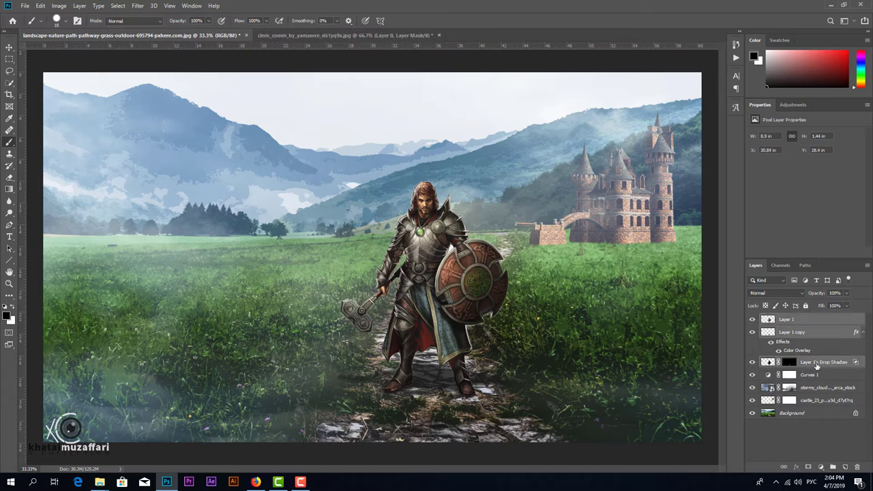
{"action": "key", "text": "ctrl+g"}
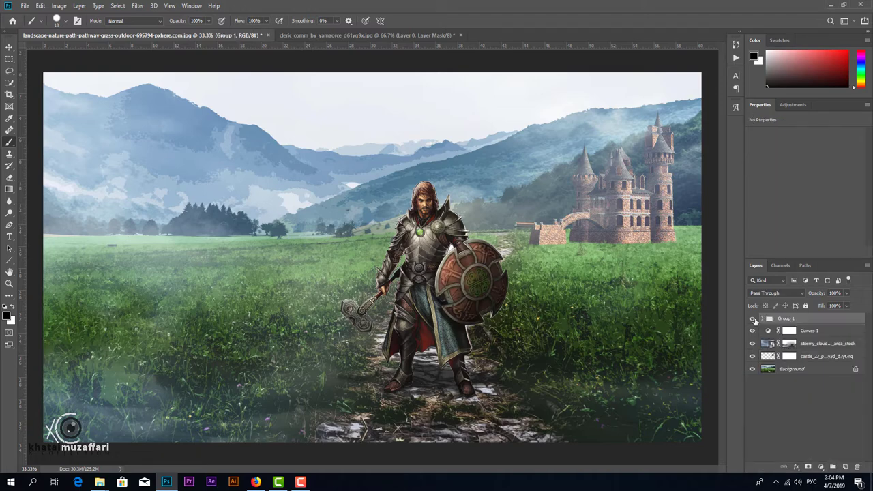
{"action": "left_click", "coordinate": [752, 318]}
{"action": "left_click", "coordinate": [819, 332]}
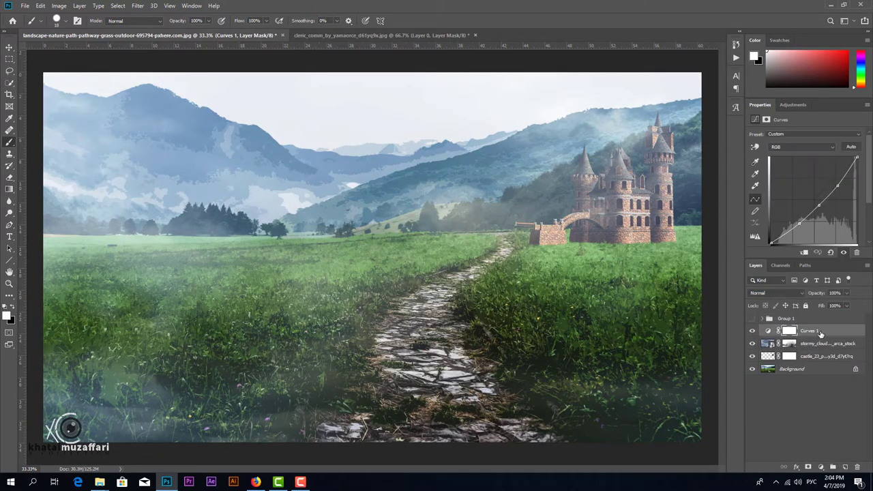
{"action": "key", "text": "ctrl+shift+alt+e"}
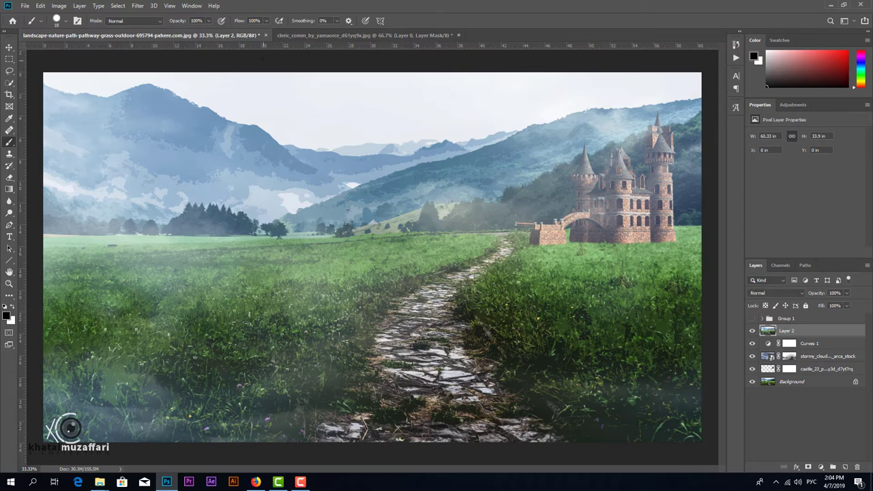
Apply an 11 px Tilt-Shift blur to Layer 2 with the sharp band over the path
{"action": "left_click", "coordinate": [138, 6]}
{"action": "mouse_move", "coordinate": [143, 109]}
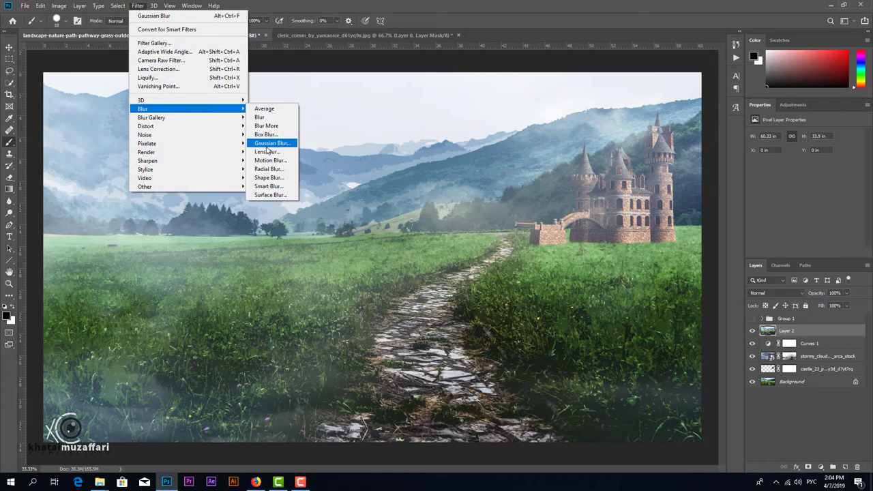
{"action": "left_click", "coordinate": [270, 135]}
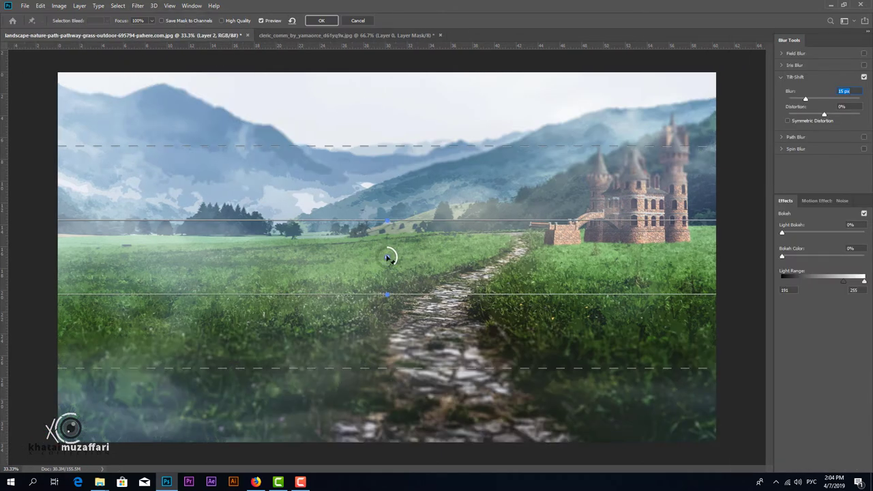
{"action": "left_click_drag", "start_coordinate": [431, 257], "coordinate": [477, 345]}
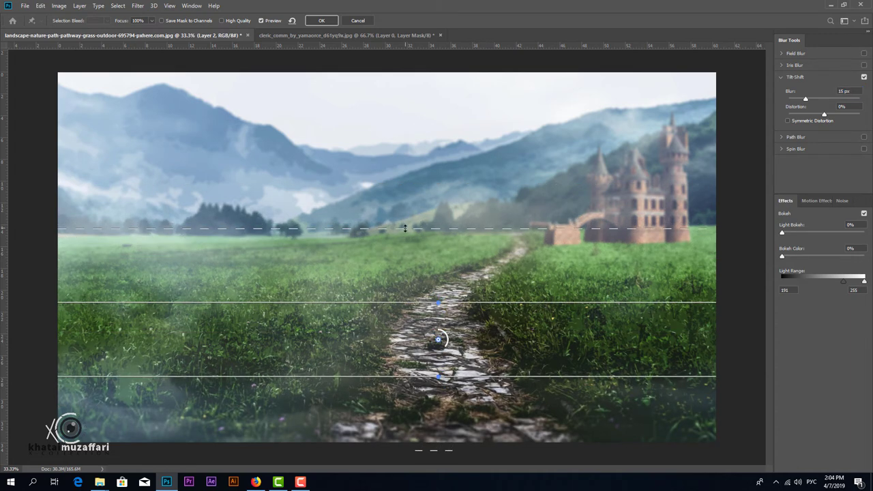
{"action": "left_click_drag", "start_coordinate": [402, 229], "coordinate": [402, 184]}
{"action": "mouse_move", "coordinate": [468, 302]}
{"action": "left_mouse_down"}
{"action": "mouse_move", "coordinate": [467, 273]}
{"action": "mouse_move", "coordinate": [466, 286]}
{"action": "left_mouse_up"}
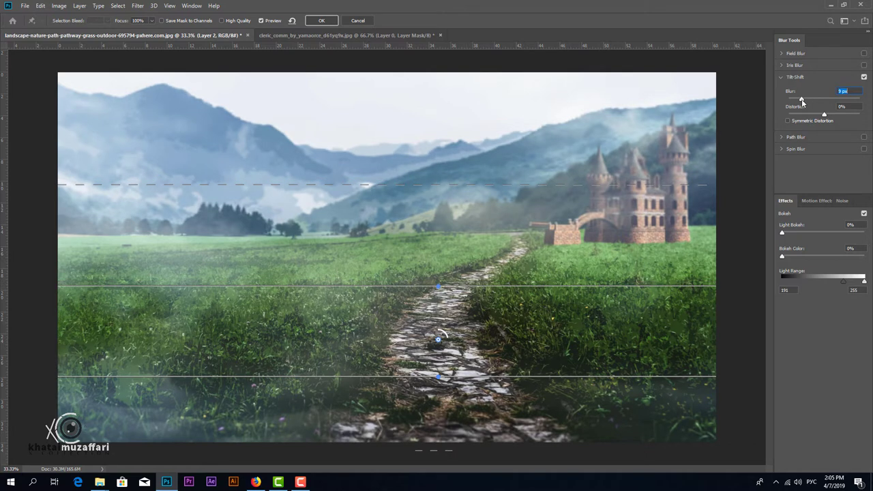
{"action": "left_click_drag", "start_coordinate": [802, 101], "coordinate": [804, 101]}
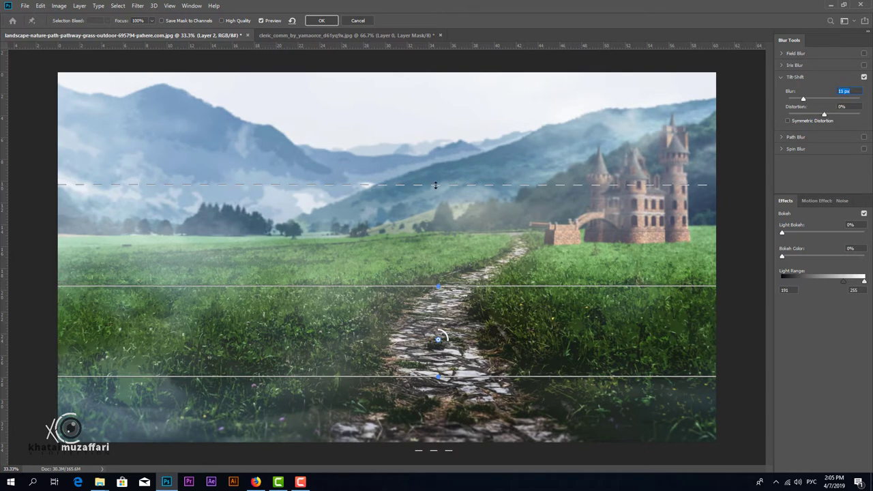
{"action": "left_click_drag", "start_coordinate": [453, 184], "coordinate": [451, 199]}
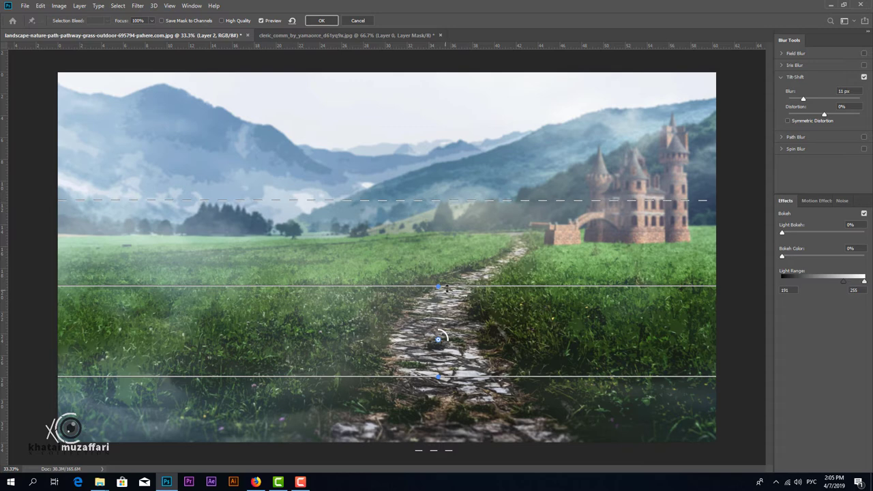
{"action": "left_click_drag", "start_coordinate": [471, 286], "coordinate": [471, 261]}
{"action": "left_click_drag", "start_coordinate": [479, 374], "coordinate": [480, 377]}
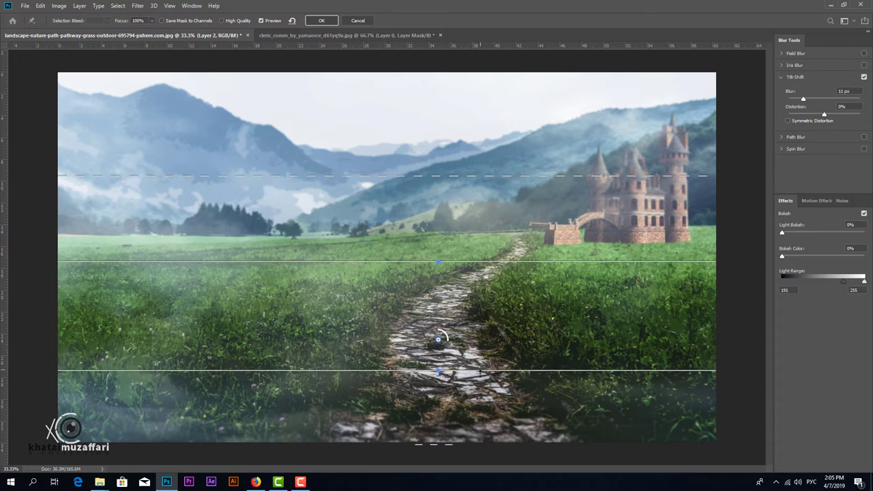
{"action": "left_click", "coordinate": [324, 21]}
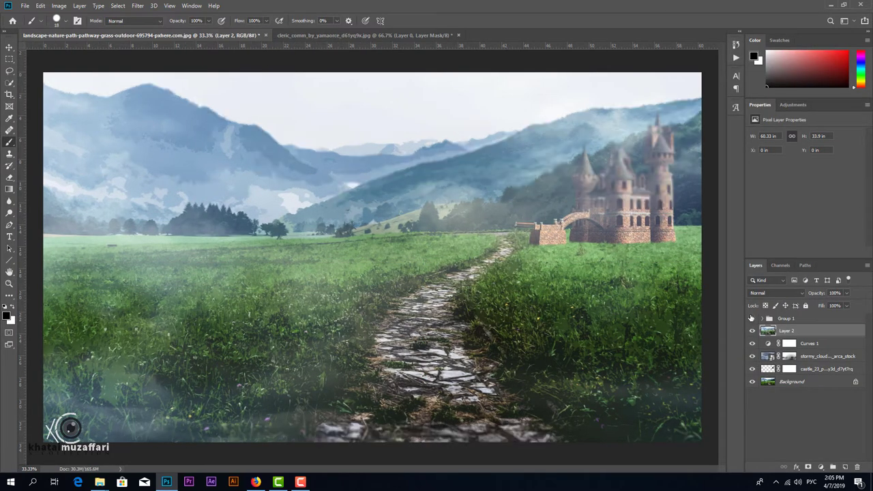
Show the warrior group again and toggle Layer 2 to compare the scene with and without blur
{"action": "left_click", "coordinate": [753, 319]}
{"action": "left_click", "coordinate": [753, 331]}
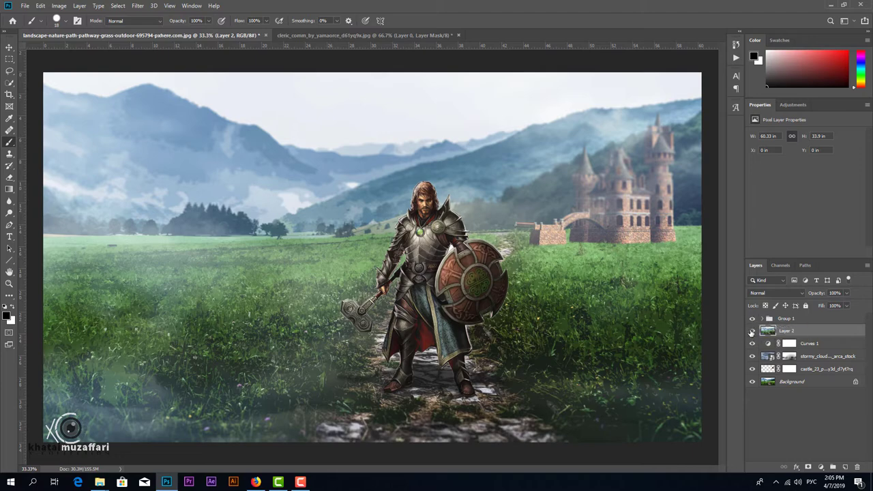
{"action": "left_click", "coordinate": [753, 331]}
{"action": "key", "text": "ctrl+plus"}
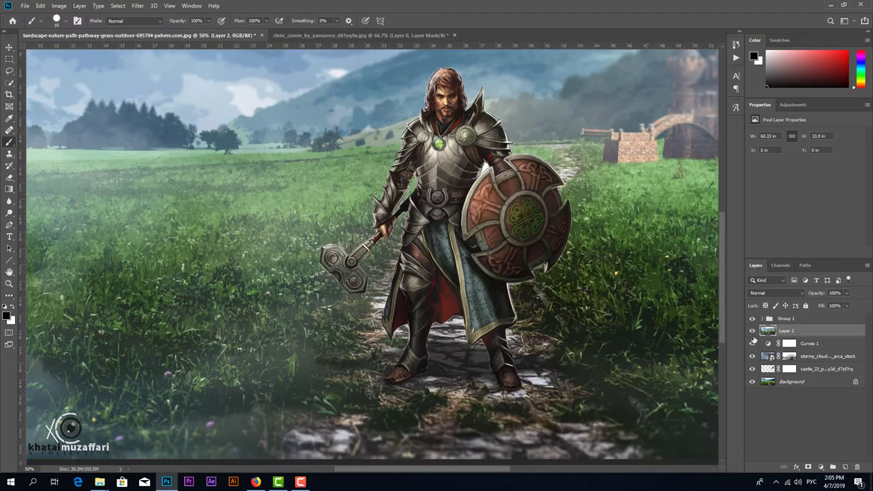
{"action": "key", "text": "ctrl+minus"}
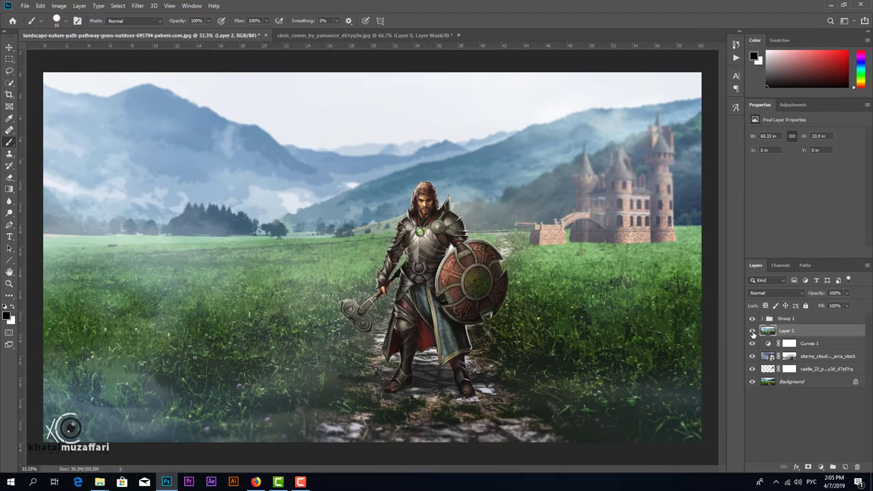
Select Layer 1 inside Group 1, then drag the ranger image from the cesur folder into Photoshop
{"action": "left_click", "coordinate": [783, 319]}
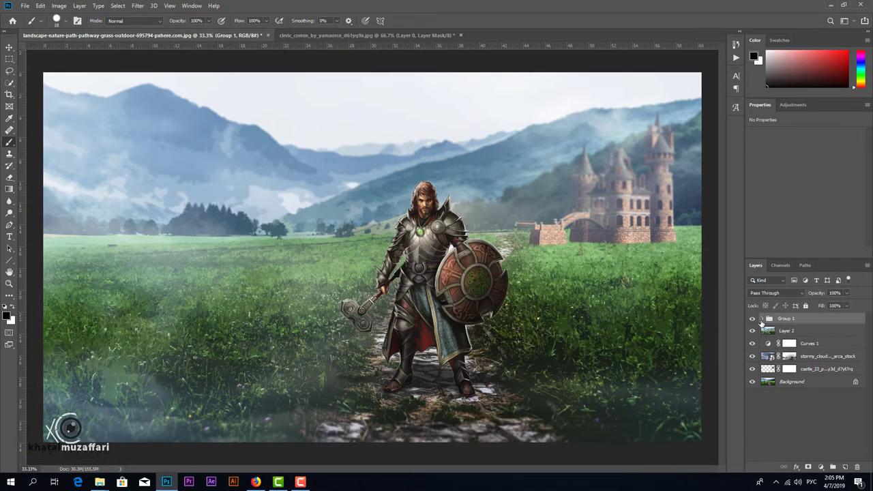
{"action": "left_click", "coordinate": [793, 330]}
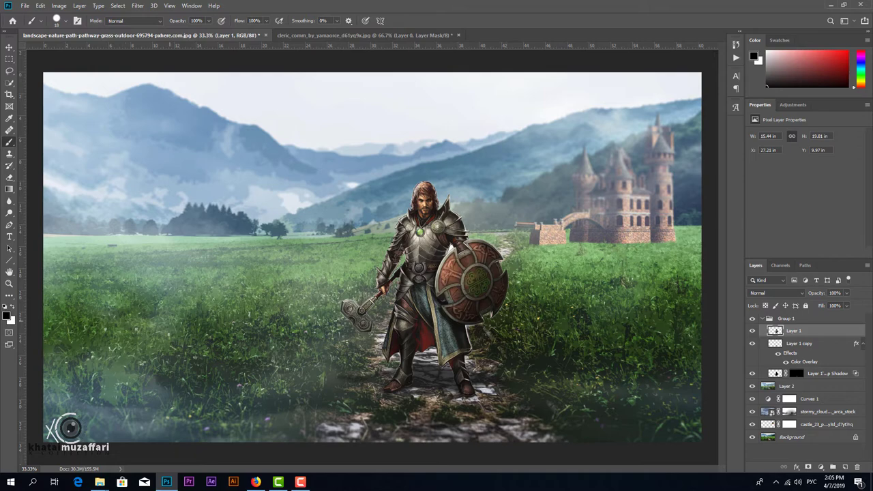
{"action": "left_click", "coordinate": [9, 48]}
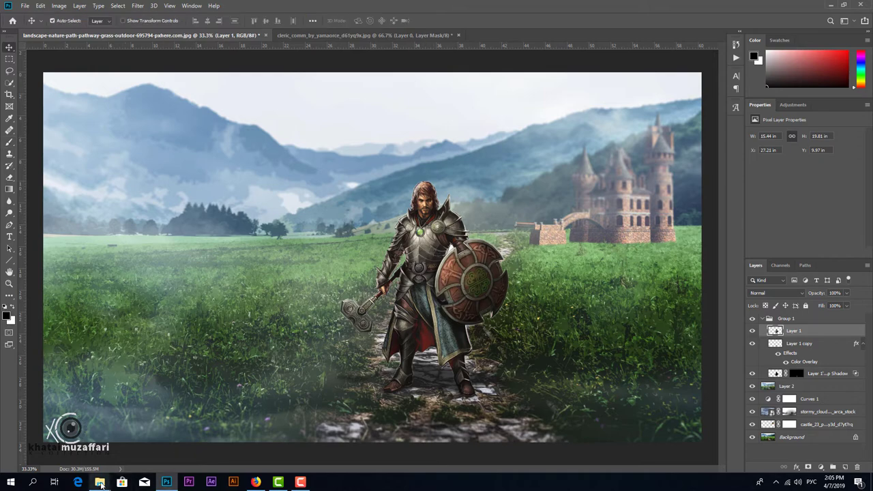
{"action": "key", "text": "alt+Tab"}
{"action": "left_click", "coordinate": [427, 232]}
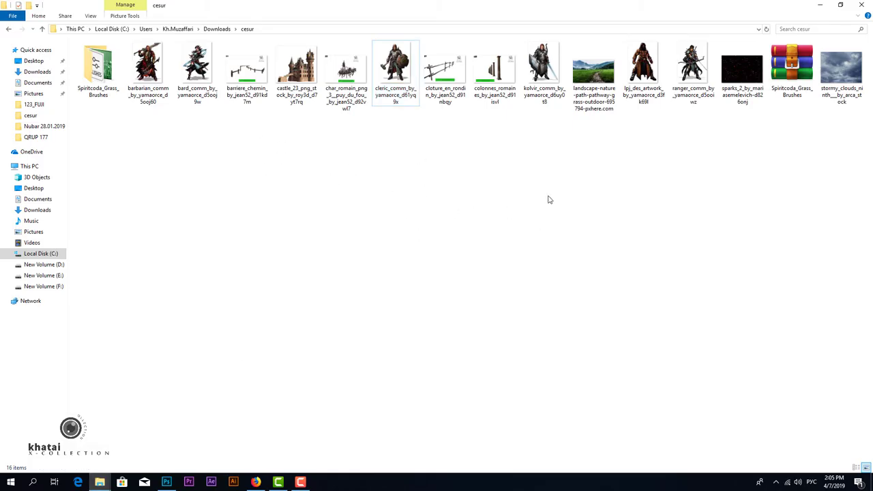
{"action": "mouse_move", "coordinate": [672, 96]}
{"action": "left_mouse_down"}
{"action": "mouse_move", "coordinate": [171, 471]}
{"action": "mouse_move", "coordinate": [492, 32]}
{"action": "left_mouse_up"}
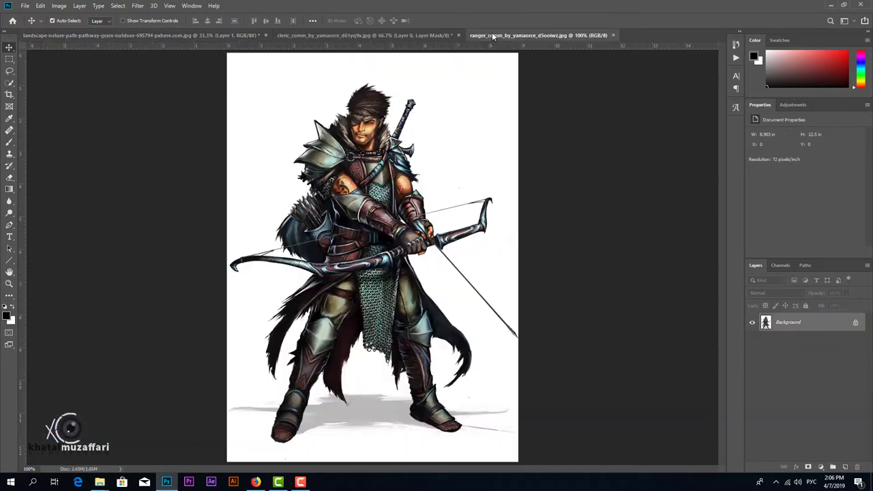
Select the white background with Color Range at Fuzziness 29 and turn it into an inverted layer mask
{"action": "left_click", "coordinate": [138, 6]}
{"action": "left_click", "coordinate": [133, 94]}
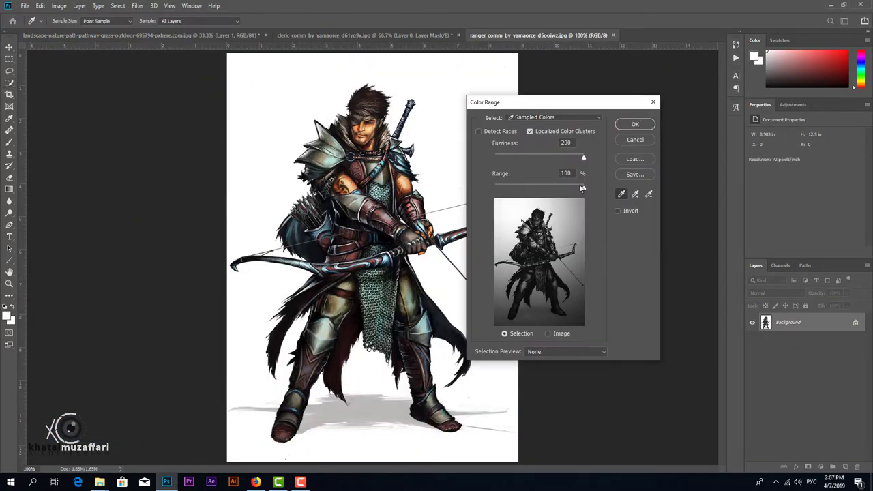
{"action": "left_click", "coordinate": [478, 131]}
{"action": "left_click", "coordinate": [529, 131]}
{"action": "left_click_drag", "start_coordinate": [582, 155], "coordinate": [507, 158]}
{"action": "left_click", "coordinate": [635, 124]}
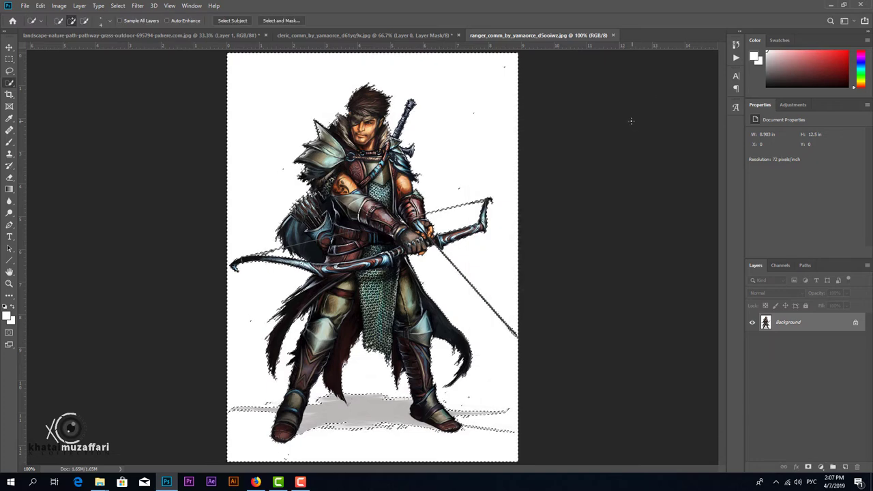
{"action": "left_click", "coordinate": [809, 468]}
{"action": "key", "text": "ctrl+i"}
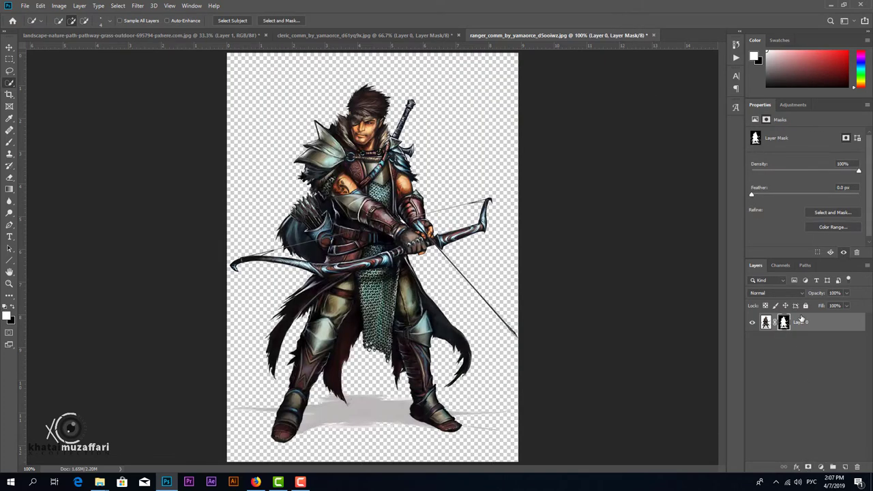
Paint black on the mask to remove the grey ground shadow around the ranger's left boot
{"action": "key", "text": "ctrl+plus"}
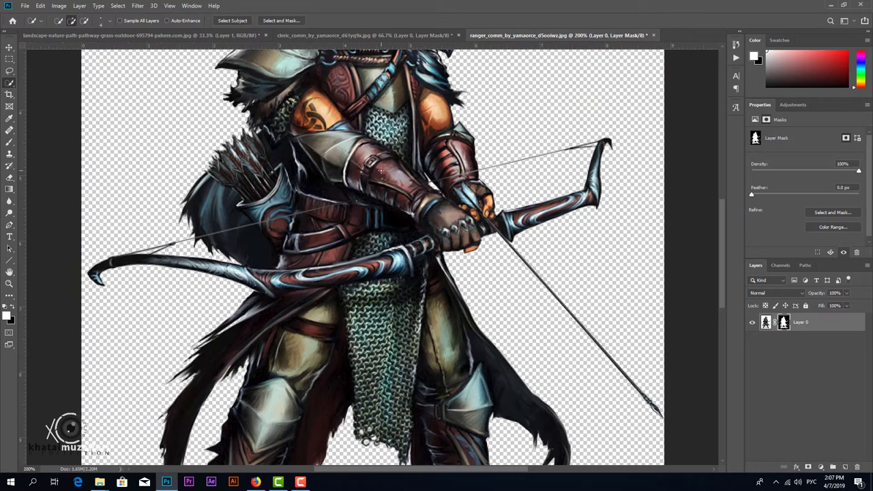
{"action": "key", "text": "b"}
{"action": "scroll", "coordinate": [35, 147], "scroll_direction": "down", "scroll_amount": 3}
{"action": "scroll", "coordinate": [103, 239], "scroll_direction": "down", "scroll_amount": 2}
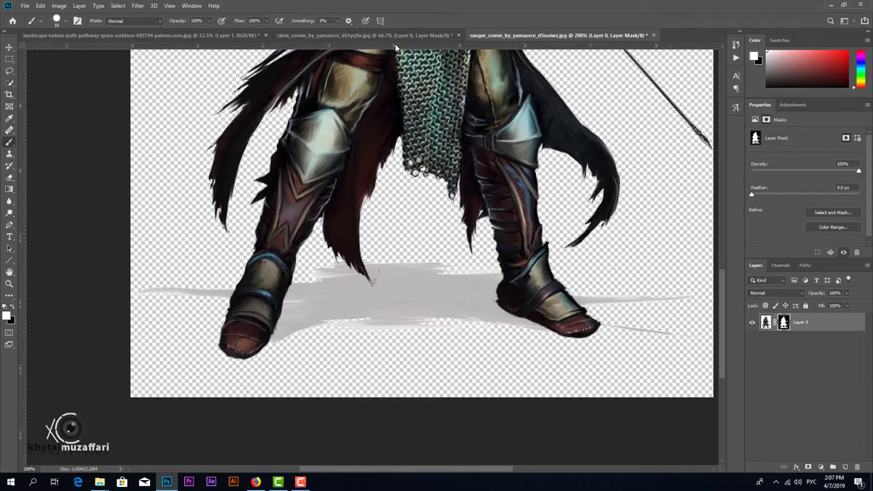
{"action": "key", "text": "x"}
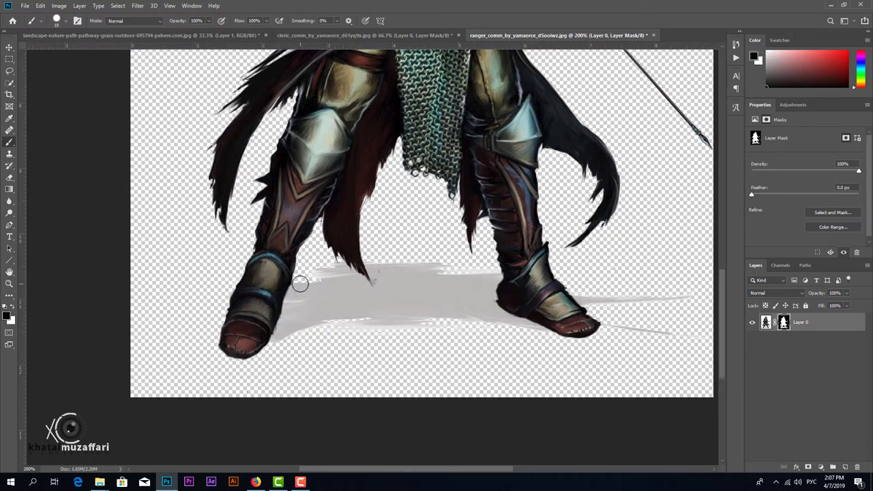
{"action": "mouse_move", "coordinate": [289, 319]}
{"action": "left_mouse_down"}
{"action": "mouse_move", "coordinate": [314, 308]}
{"action": "mouse_move", "coordinate": [415, 313]}
{"action": "mouse_move", "coordinate": [404, 269]}
{"action": "mouse_move", "coordinate": [380, 284]}
{"action": "mouse_move", "coordinate": [317, 297]}
{"action": "mouse_move", "coordinate": [392, 268]}
{"action": "mouse_move", "coordinate": [369, 274]}
{"action": "left_mouse_up"}
{"action": "scroll", "coordinate": [404, 269], "scroll_direction": "up", "scroll_amount": 1}
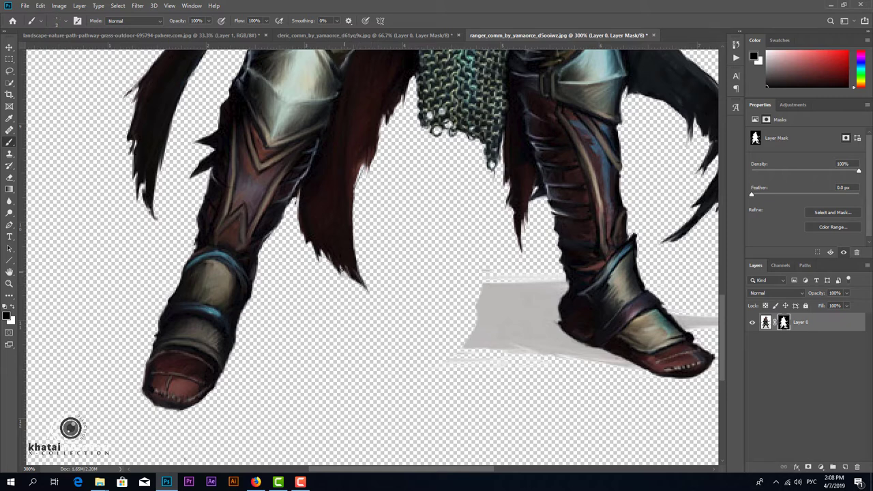
{"action": "mouse_move", "coordinate": [442, 252]}
{"action": "left_mouse_down"}
{"action": "mouse_move", "coordinate": [443, 351]}
{"action": "mouse_move", "coordinate": [539, 277]}
{"action": "mouse_move", "coordinate": [553, 293]}
{"action": "mouse_move", "coordinate": [551, 326]}
{"action": "mouse_move", "coordinate": [604, 356]}
{"action": "mouse_move", "coordinate": [556, 356]}
{"action": "mouse_move", "coordinate": [522, 306]}
{"action": "mouse_move", "coordinate": [572, 369]}
{"action": "mouse_move", "coordinate": [453, 356]}
{"action": "left_mouse_up"}
Erase the remaining shadow beside the right boot and drag the ranger into the meadow document
{"action": "key", "text": "bracketright"}
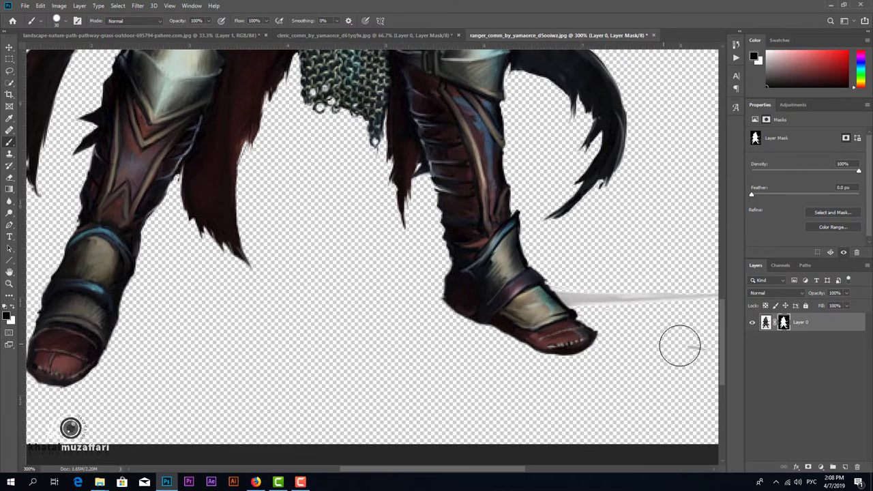
{"action": "scroll", "coordinate": [679, 331], "scroll_direction": "right", "scroll_amount": 2}
{"action": "left_click_drag", "start_coordinate": [683, 316], "coordinate": [521, 289]}
{"action": "scroll", "coordinate": [521, 289], "scroll_direction": "up", "scroll_amount": 5}
{"action": "scroll", "coordinate": [522, 289], "scroll_direction": "up", "scroll_amount": 5}
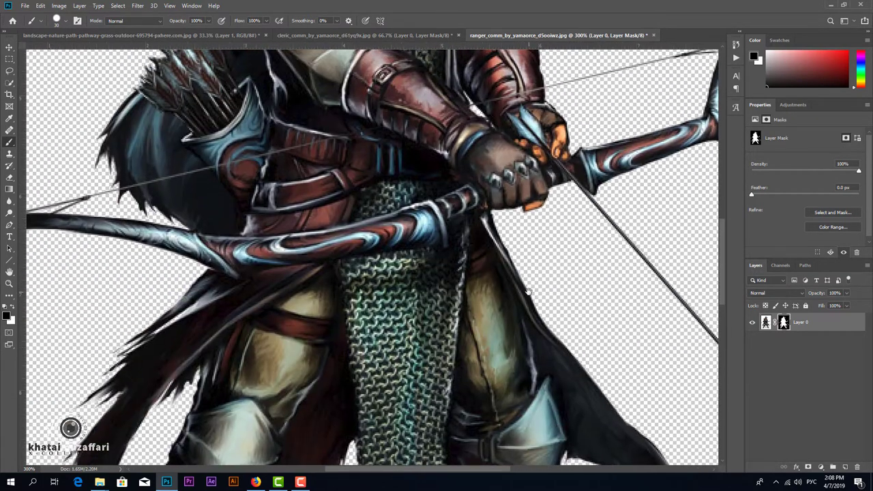
{"action": "scroll", "coordinate": [526, 289], "scroll_direction": "down", "scroll_amount": 2}
{"action": "scroll", "coordinate": [447, 58], "scroll_direction": "down", "scroll_amount": 2}
{"action": "key", "text": "v"}
{"action": "mouse_move", "coordinate": [423, 241]}
{"action": "left_mouse_down"}
{"action": "mouse_move", "coordinate": [575, 214]}
{"action": "mouse_move", "coordinate": [554, 265]}
{"action": "left_mouse_up"}
Scale the ranger to about 137% and place him on the grass right of the knight
{"action": "key", "text": "ctrl+t"}
{"action": "left_click_drag", "start_coordinate": [594, 230], "coordinate": [689, 147]}
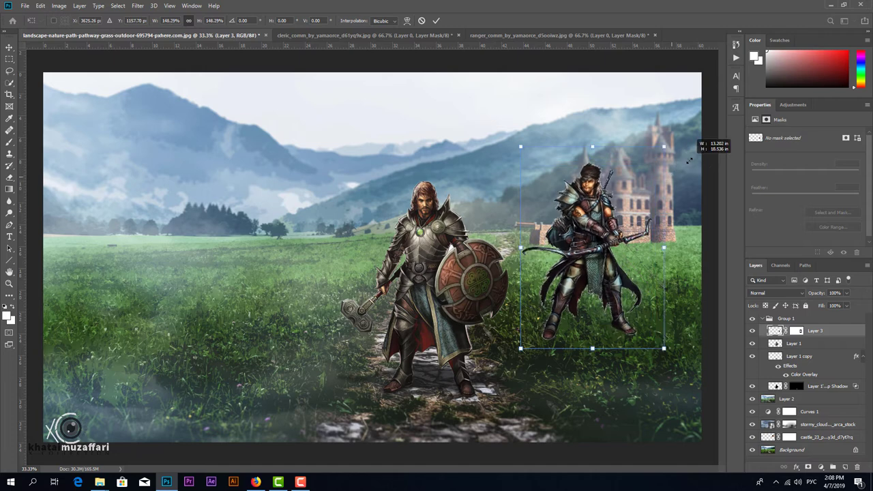
{"action": "left_click_drag", "start_coordinate": [593, 229], "coordinate": [599, 260]}
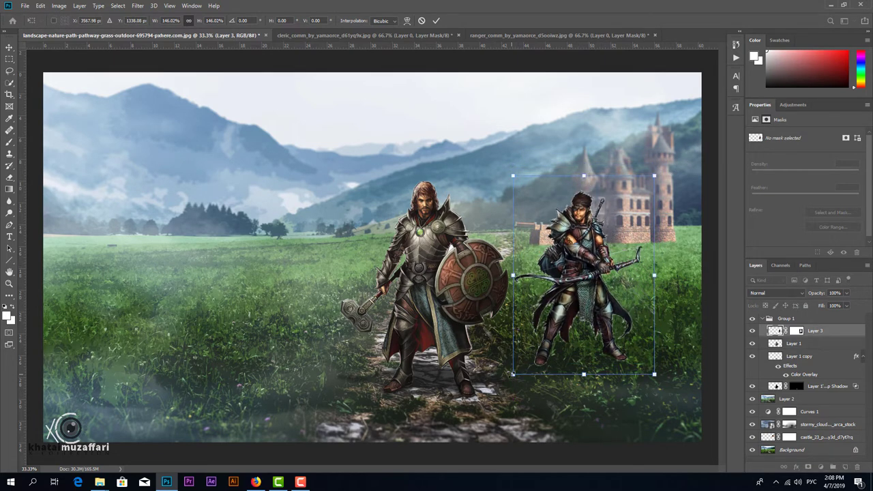
{"action": "left_click_drag", "start_coordinate": [513, 375], "coordinate": [522, 362]}
{"action": "left_click_drag", "start_coordinate": [584, 269], "coordinate": [585, 274]}
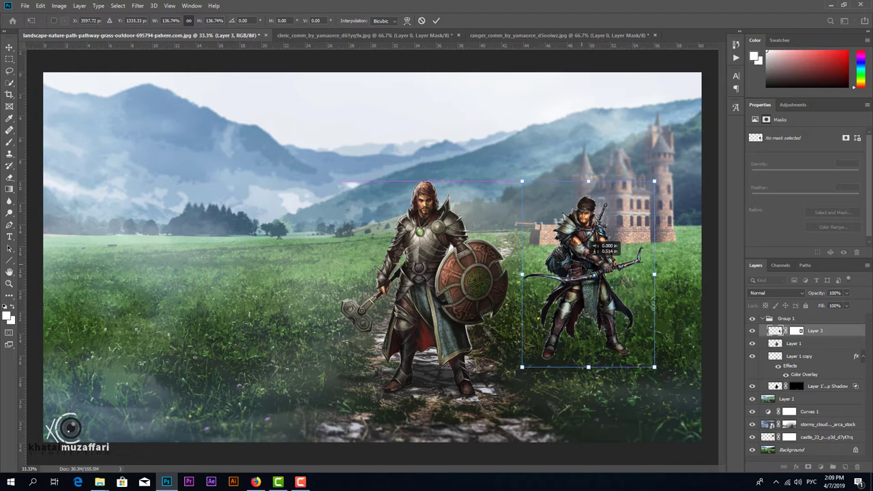
{"action": "key", "text": "Return"}
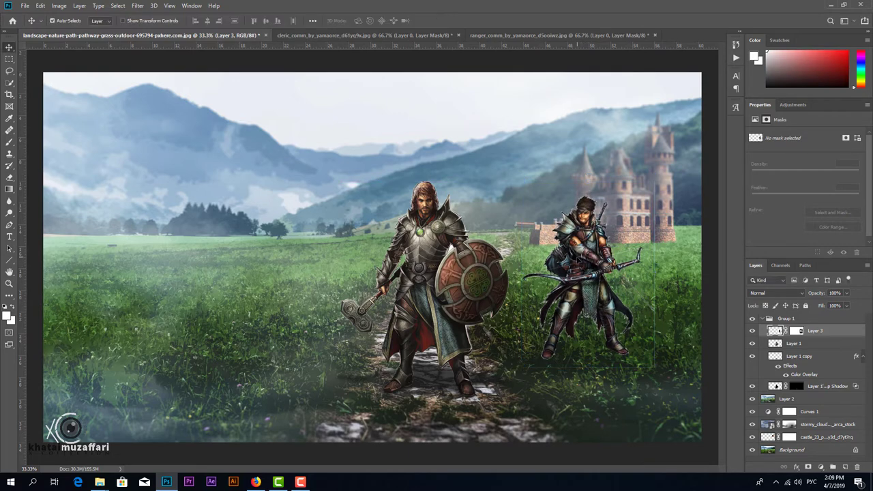
Target Layer 3's mask and pick a grass-shaped brush tip
{"action": "key", "text": "ctrl+plus"}
{"action": "left_click_drag", "start_coordinate": [576, 256], "coordinate": [340, 298]}
{"action": "left_click", "coordinate": [796, 331]}
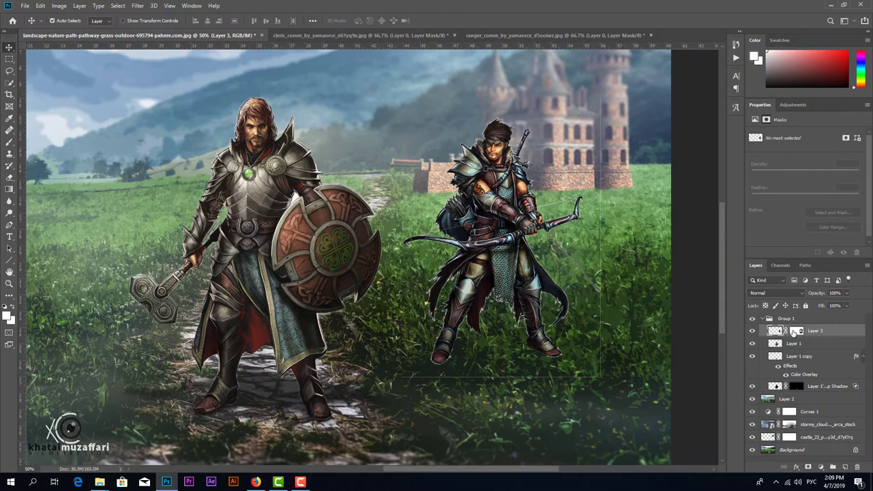
{"action": "left_click", "coordinate": [10, 142]}
{"action": "right_click", "coordinate": [472, 262]}
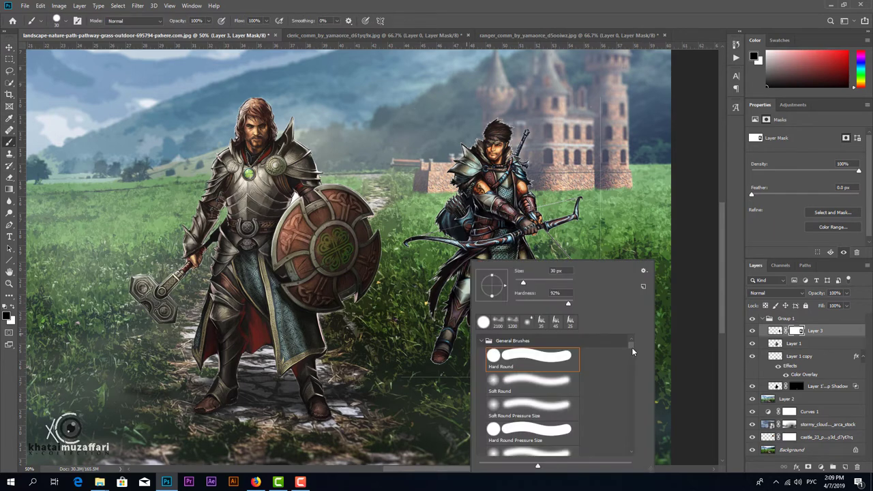
{"action": "scroll", "coordinate": [546, 375], "scroll_direction": "down", "scroll_amount": 2}
{"action": "left_click", "coordinate": [437, 365]}
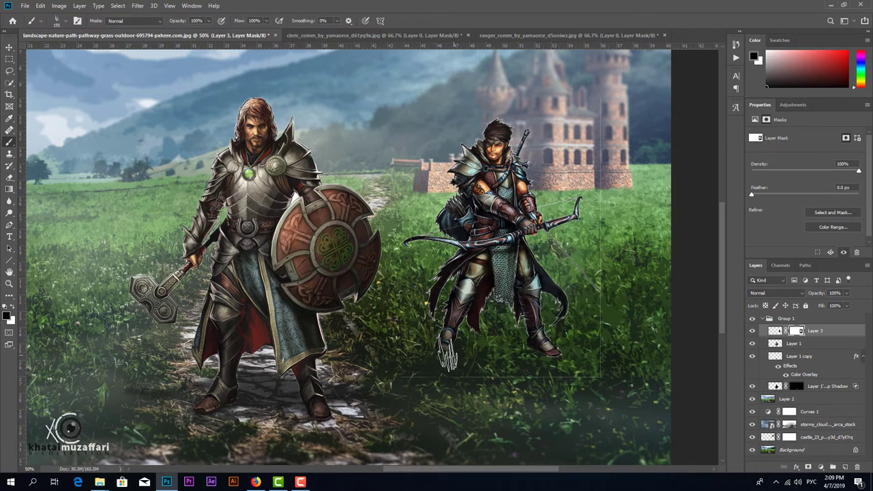
Paint black grass blades on the mask around the ranger's boots, then open Select and Mask
{"action": "key", "text": "ctrl+plus"}
{"action": "mouse_move", "coordinate": [612, 395]}
{"action": "left_mouse_down"}
{"action": "mouse_move", "coordinate": [607, 386]}
{"action": "mouse_move", "coordinate": [580, 386]}
{"action": "mouse_move", "coordinate": [616, 384]}
{"action": "left_mouse_up"}
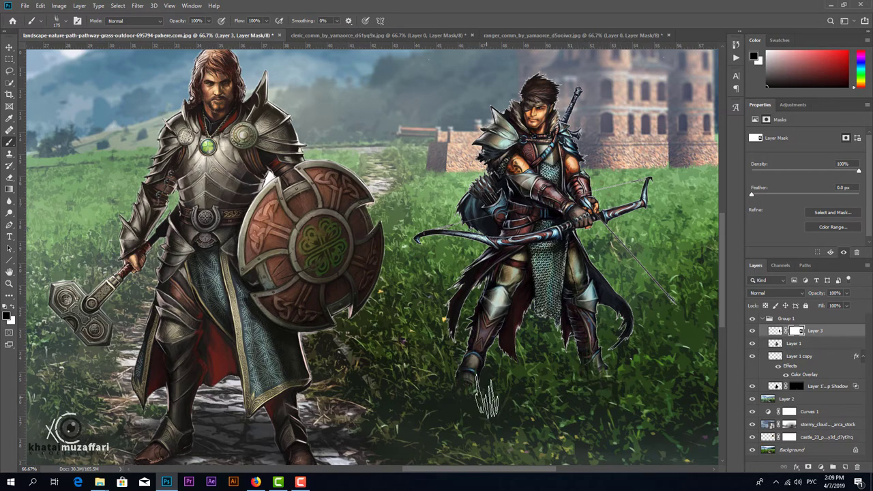
{"action": "mouse_move", "coordinate": [488, 399]}
{"action": "left_mouse_down"}
{"action": "mouse_move", "coordinate": [471, 386]}
{"action": "mouse_move", "coordinate": [497, 374]}
{"action": "mouse_move", "coordinate": [452, 369]}
{"action": "mouse_move", "coordinate": [465, 360]}
{"action": "mouse_move", "coordinate": [498, 375]}
{"action": "mouse_move", "coordinate": [565, 377]}
{"action": "mouse_move", "coordinate": [579, 369]}
{"action": "mouse_move", "coordinate": [587, 403]}
{"action": "left_mouse_up"}
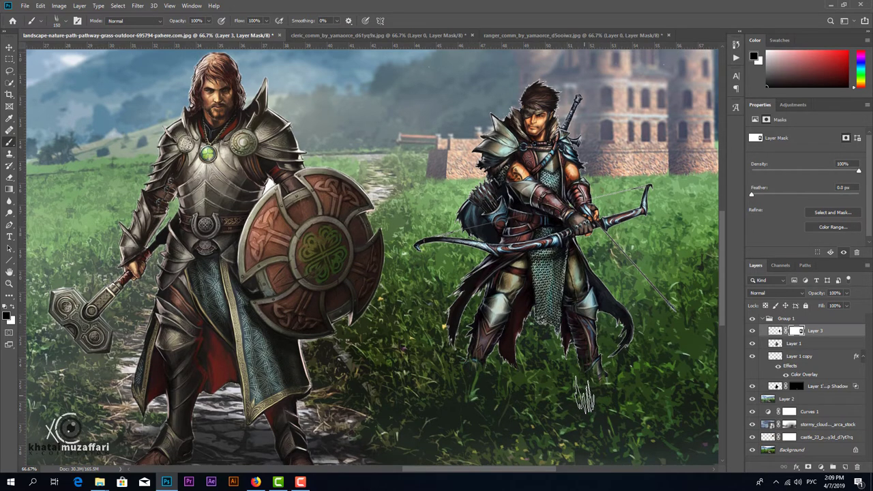
{"action": "key", "text": "ctrl+minus"}
{"action": "key", "text": "alt+ctrl+r"}
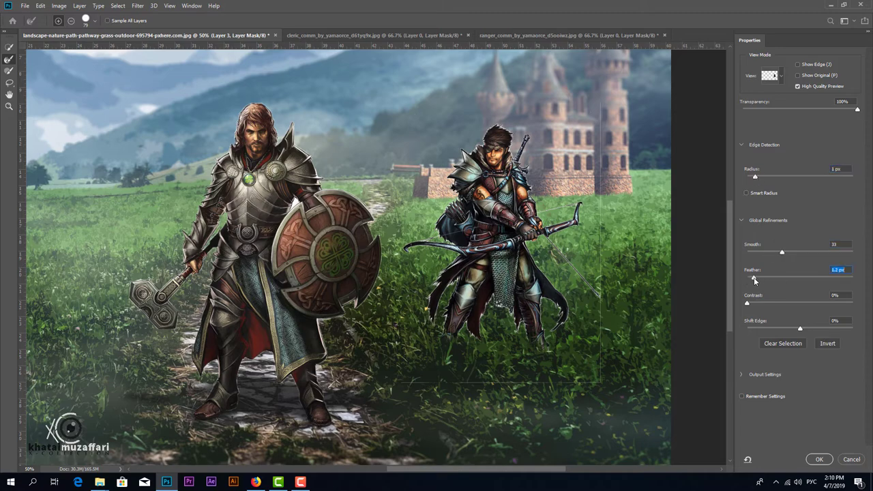
Add 6% edge contrast to the ranger's mask, inspect her edges up close, and apply
{"action": "left_click", "coordinate": [753, 303]}
{"action": "key", "text": "ctrl+plus"}
{"action": "key", "text": "ctrl+plus"}
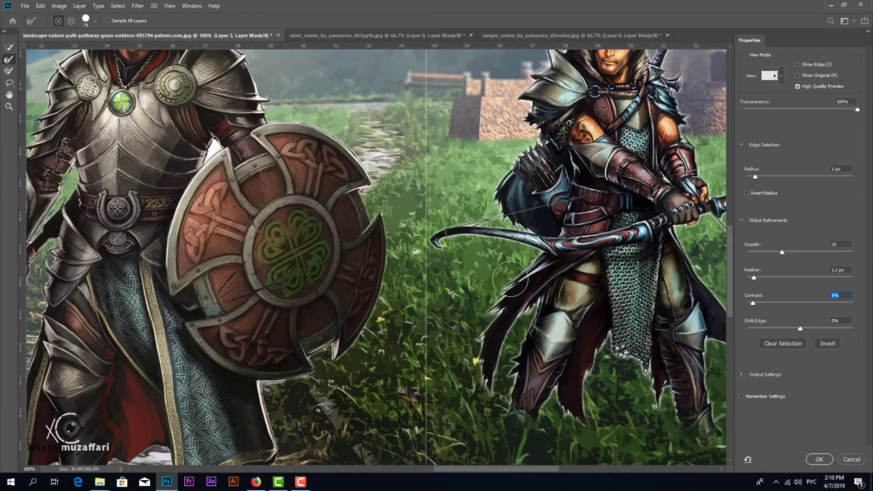
{"action": "scroll", "coordinate": [504, 429], "scroll_direction": "up", "scroll_amount": 4}
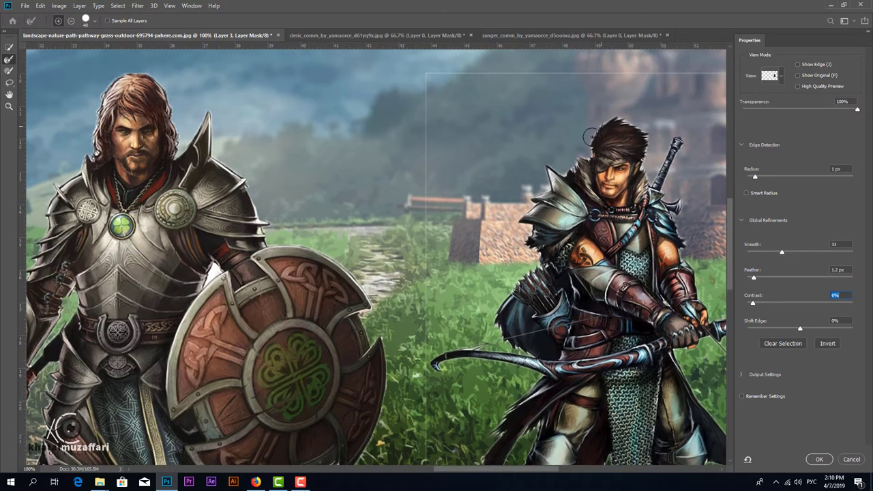
{"action": "left_click_drag", "start_coordinate": [768, 310], "coordinate": [625, 228]}
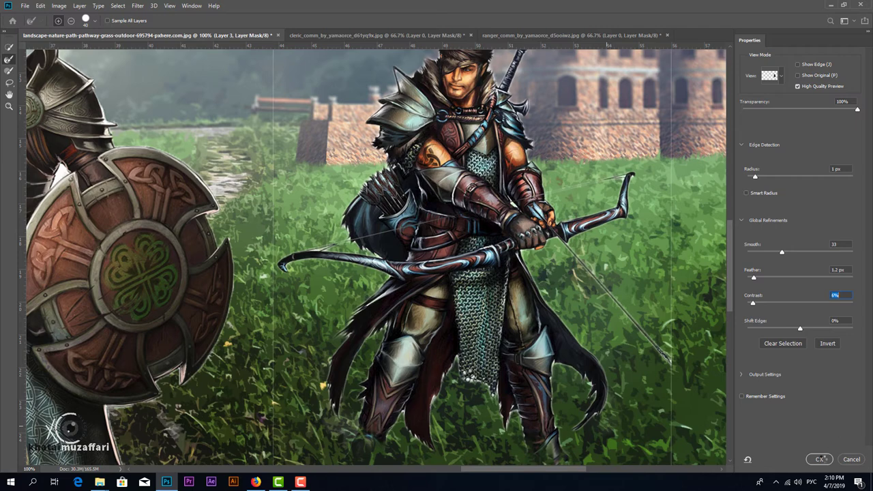
{"action": "key", "text": "Return"}
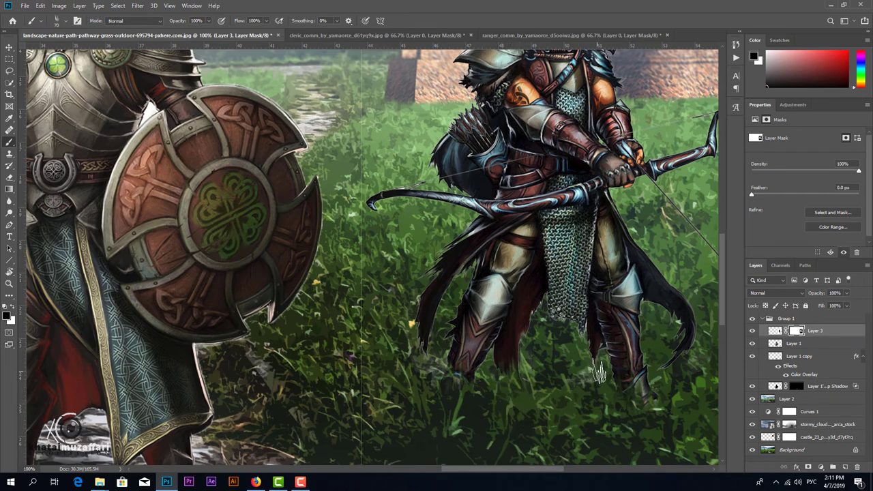
Touch up the boot grass, then switch the mask brush to a Hard Round tip
{"action": "left_click_drag", "start_coordinate": [703, 265], "coordinate": [604, 225]}
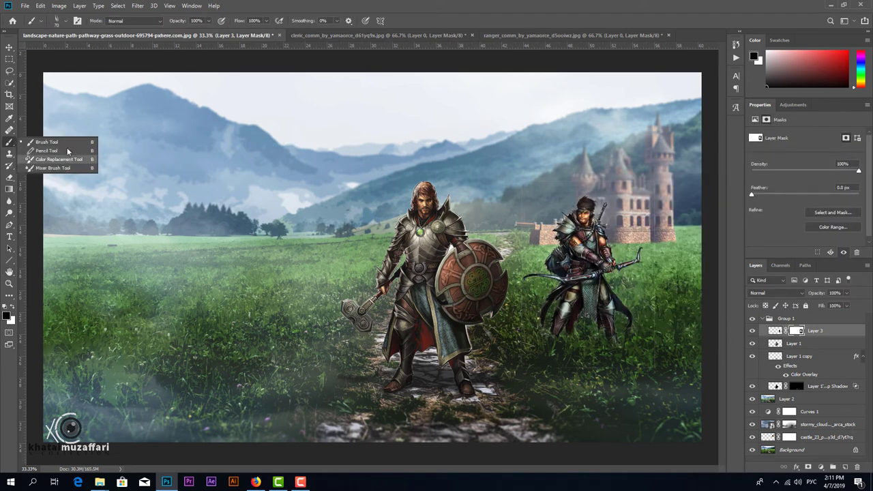
{"action": "right_click", "coordinate": [695, 245]}
{"action": "left_click", "coordinate": [690, 256]}
{"action": "key", "text": "Return"}
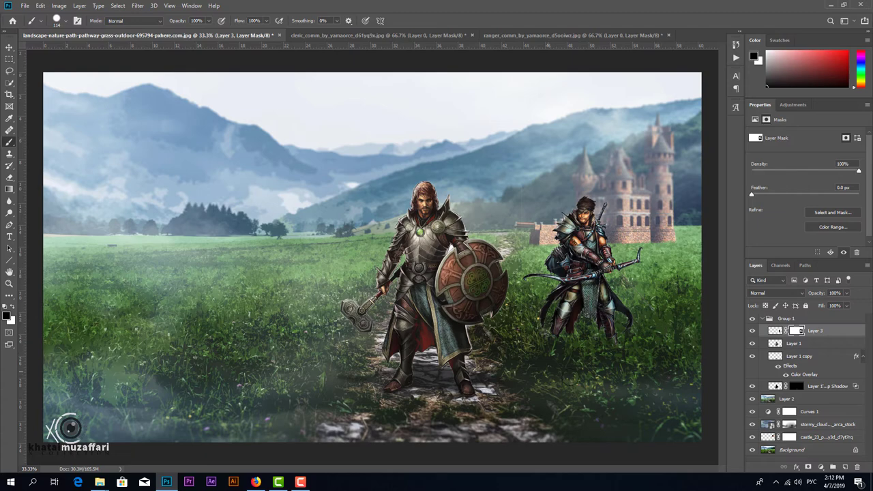
{"action": "key", "text": "ctrl+plus"}
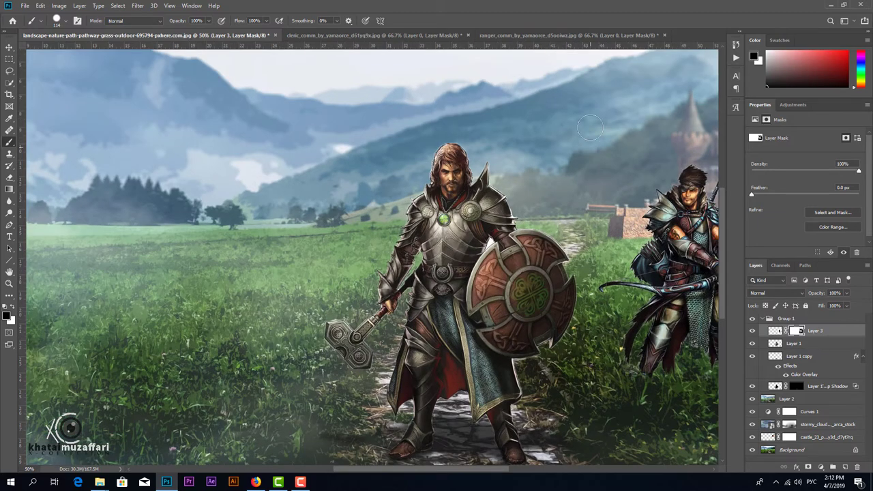
{"action": "scroll", "coordinate": [590, 128], "scroll_direction": "up", "scroll_amount": 2}
{"action": "scroll", "coordinate": [590, 128], "scroll_direction": "right", "scroll_amount": 3}
{"action": "key", "text": "ctrl+minus"}
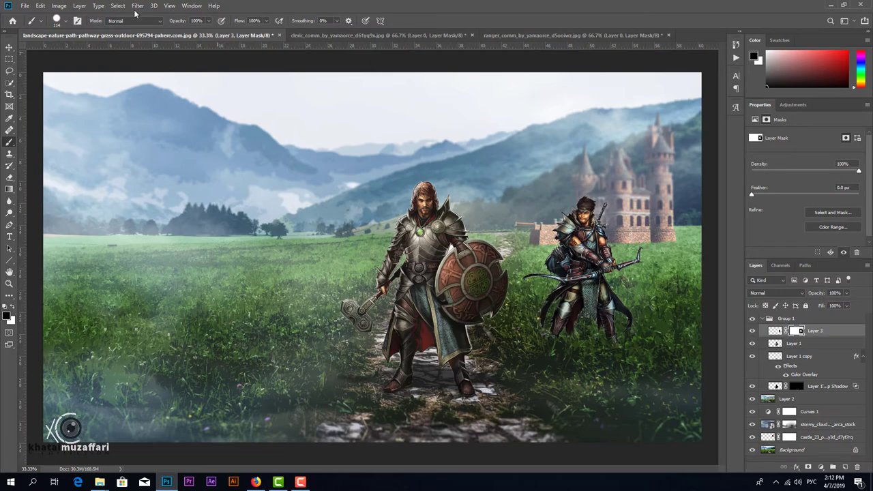
{"action": "left_click", "coordinate": [138, 5]}
Cancel the mask blur and run Gaussian Blur on the ranger's pixel layer instead, previewing at 0.8 px
{"action": "left_click", "coordinate": [273, 163]}
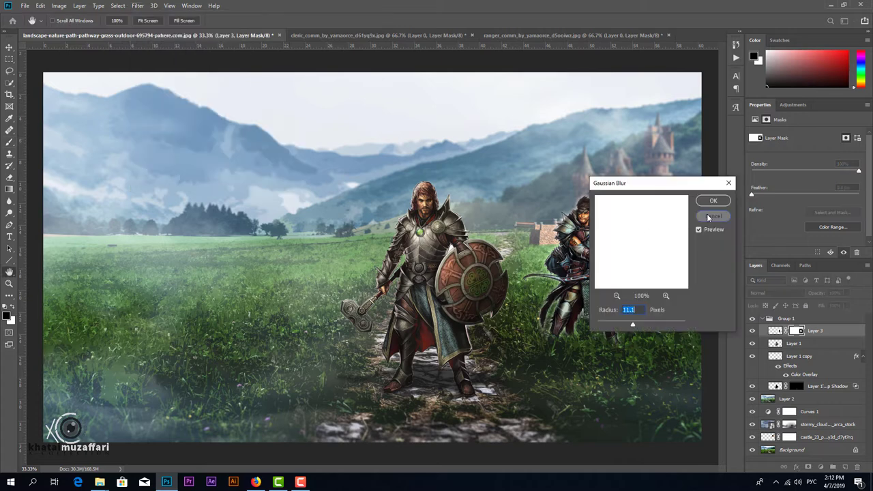
{"action": "left_click", "coordinate": [713, 216]}
{"action": "left_click", "coordinate": [775, 331]}
{"action": "left_click", "coordinate": [137, 6]}
{"action": "left_click_drag", "start_coordinate": [632, 325], "coordinate": [603, 325]}
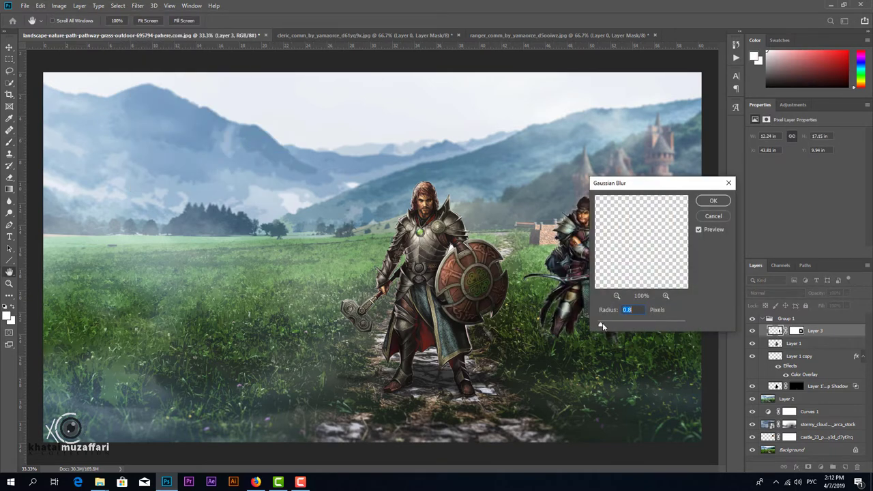
{"action": "left_click_drag", "start_coordinate": [618, 185], "coordinate": [675, 122]}
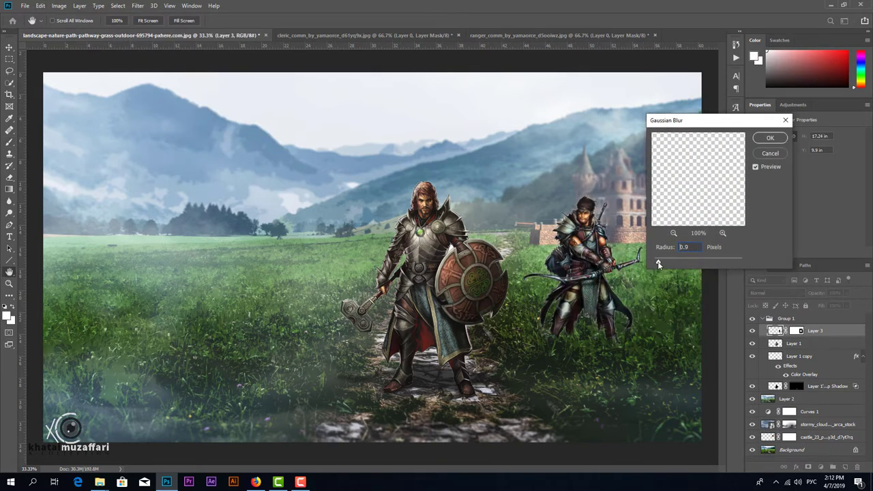
{"action": "key", "text": "ctrl+plus"}
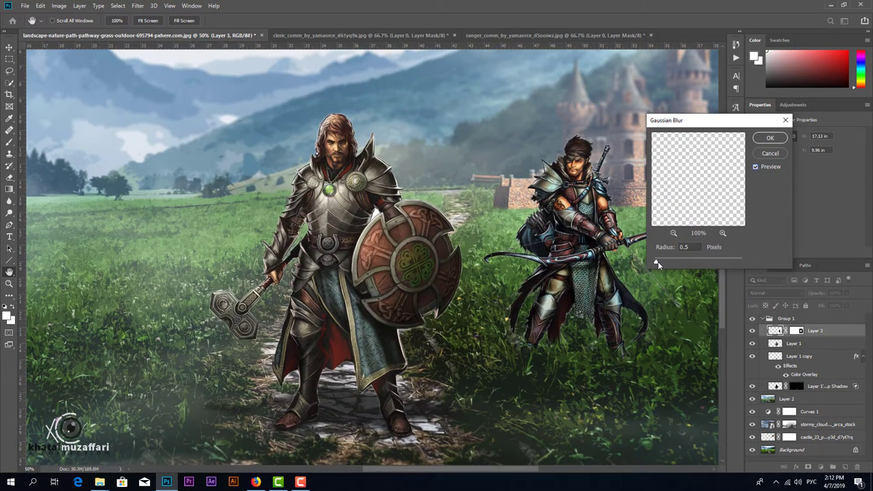
Apply the blur at about 0.9 px and open the bard_comm image as a new document
{"action": "left_click_drag", "start_coordinate": [657, 262], "coordinate": [658, 265]}
{"action": "left_click", "coordinate": [764, 138]}
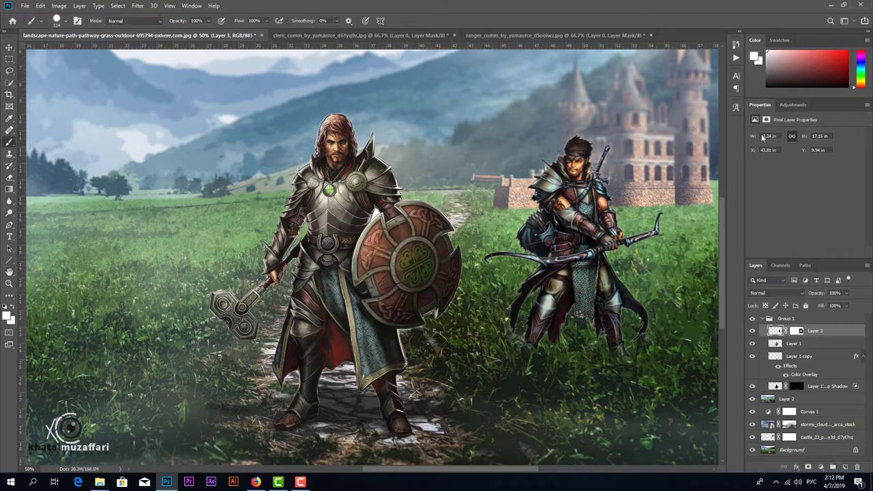
{"action": "key", "text": "ctrl+minus"}
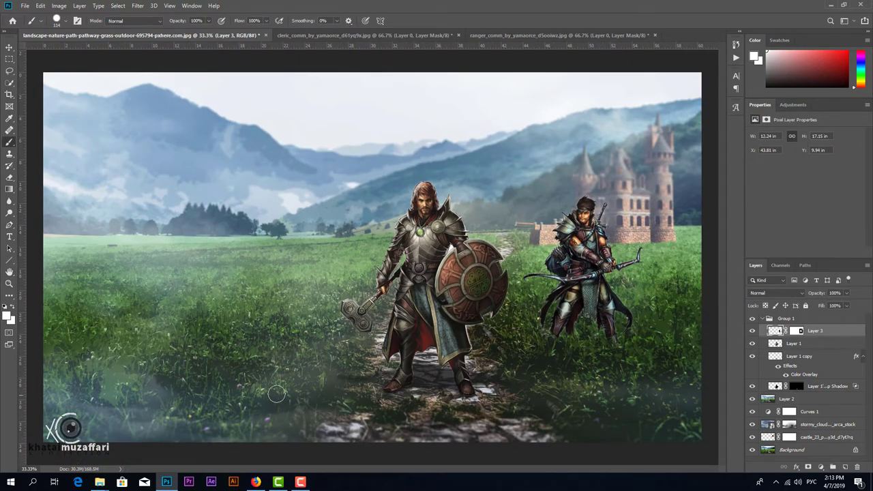
{"action": "left_click", "coordinate": [99, 481]}
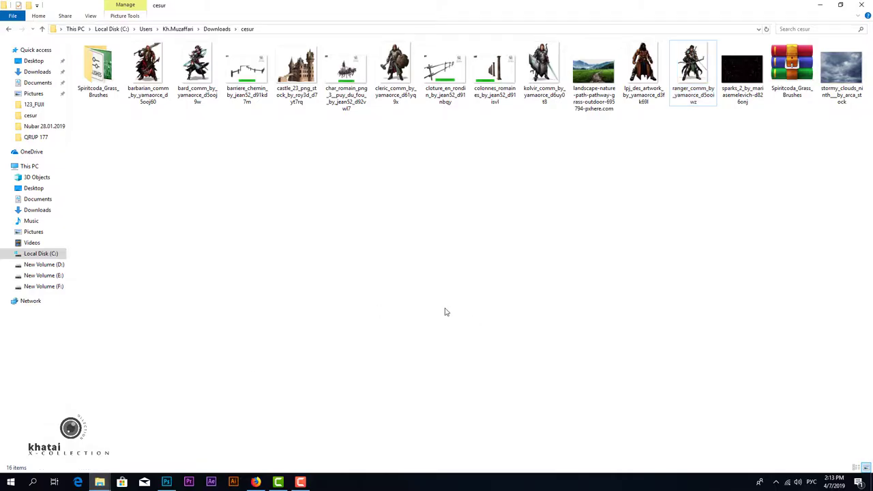
{"action": "left_click_drag", "start_coordinate": [208, 77], "coordinate": [682, 28]}
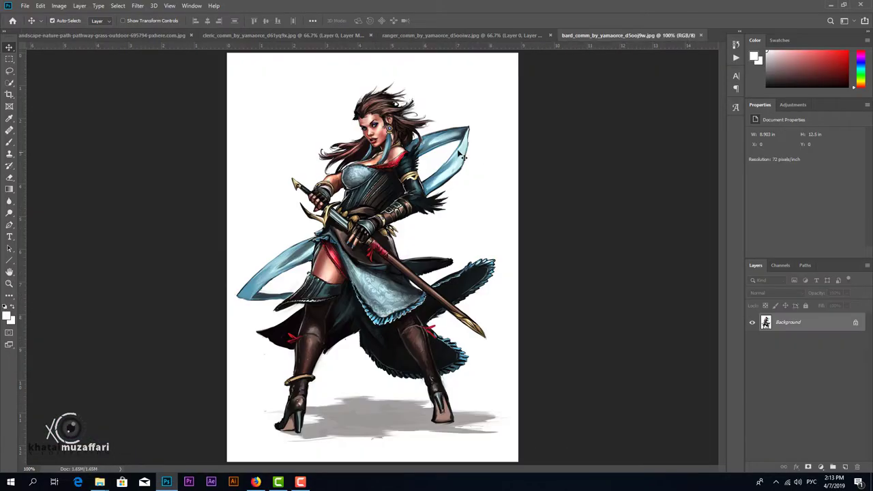
Select the bard with Color Range and Quick Selection, and mask out the white background
{"action": "left_click", "coordinate": [137, 5]}
{"action": "left_click", "coordinate": [140, 90]}
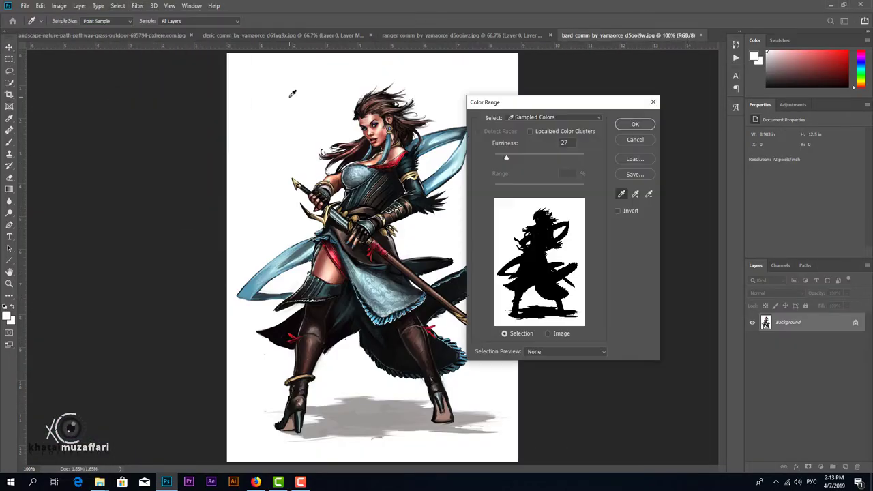
{"action": "left_click", "coordinate": [633, 125]}
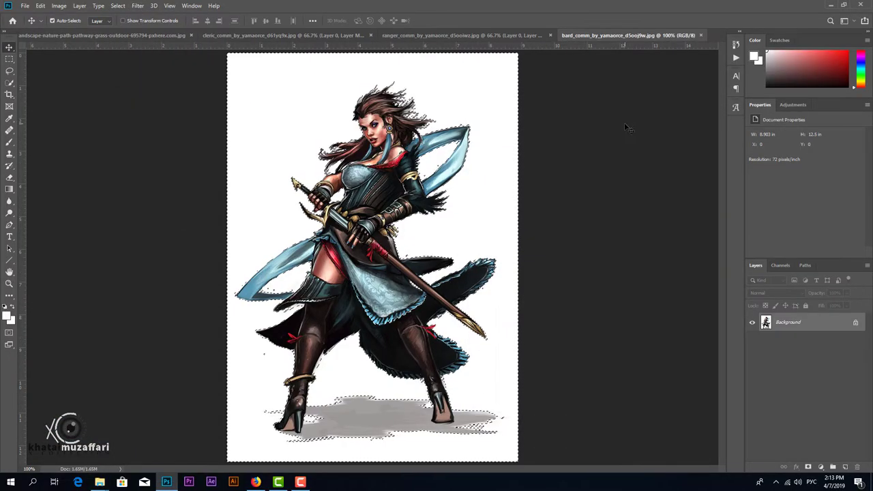
{"action": "left_click", "coordinate": [12, 84]}
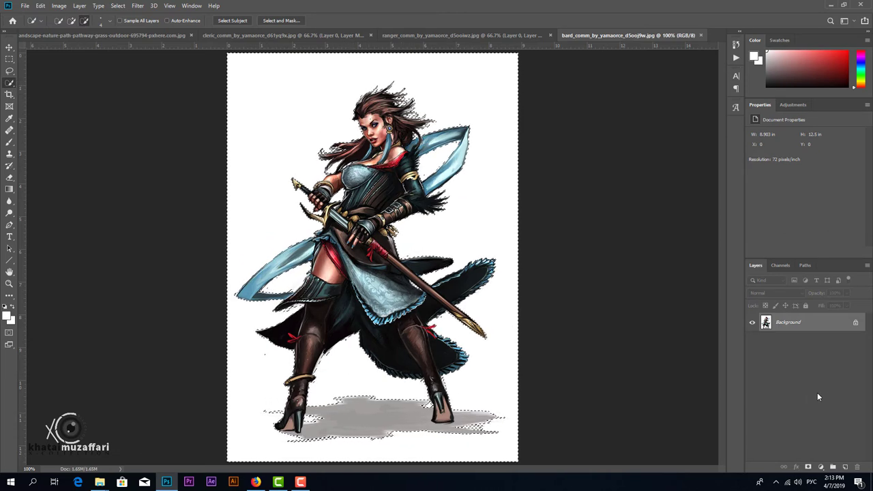
{"action": "left_click", "coordinate": [808, 466]}
{"action": "scroll", "coordinate": [441, 100], "scroll_direction": "up", "scroll_amount": 3}
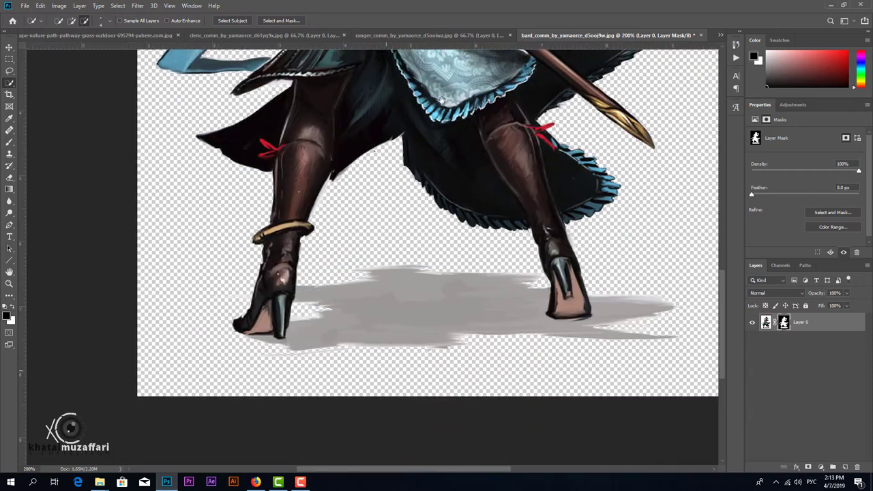
Paint the grey shadow under her boots out of the mask with a smaller black brush
{"action": "key", "text": "b"}
{"action": "mouse_move", "coordinate": [371, 312]}
{"action": "left_mouse_down"}
{"action": "mouse_move", "coordinate": [380, 306]}
{"action": "mouse_move", "coordinate": [310, 375]}
{"action": "mouse_move", "coordinate": [257, 395]}
{"action": "mouse_move", "coordinate": [271, 312]}
{"action": "mouse_move", "coordinate": [209, 406]}
{"action": "left_mouse_up"}
{"action": "scroll", "coordinate": [392, 293], "scroll_direction": "up", "scroll_amount": 1}
{"action": "key", "text": "["}
{"action": "key", "text": "["}
{"action": "key", "text": "["}
{"action": "key", "text": "["}
{"action": "key", "text": "["}
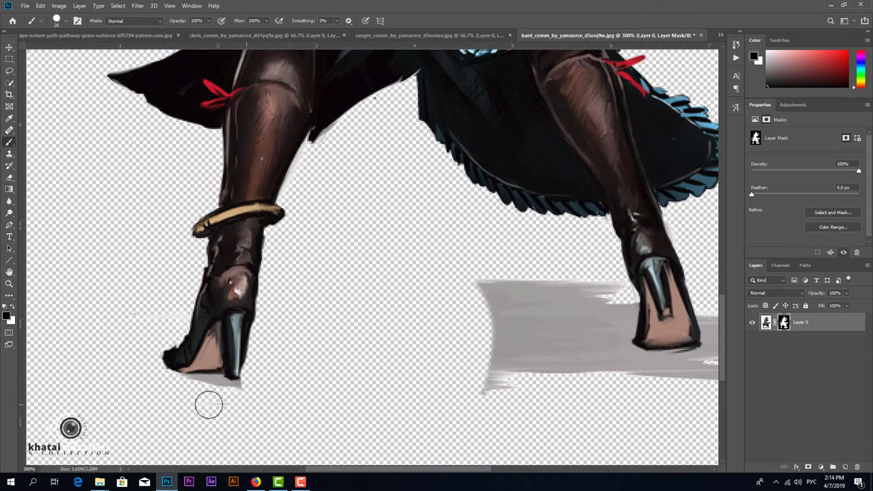
{"action": "mouse_move", "coordinate": [521, 290]}
{"action": "left_mouse_down"}
{"action": "mouse_move", "coordinate": [497, 372]}
{"action": "mouse_move", "coordinate": [586, 287]}
{"action": "mouse_move", "coordinate": [623, 302]}
{"action": "mouse_move", "coordinate": [607, 307]}
{"action": "mouse_move", "coordinate": [579, 370]}
{"action": "mouse_move", "coordinate": [710, 361]}
{"action": "left_mouse_up"}
{"action": "mouse_move", "coordinate": [709, 362]}
{"action": "left_mouse_down"}
{"action": "mouse_move", "coordinate": [346, 386]}
{"action": "mouse_move", "coordinate": [530, 330]}
{"action": "mouse_move", "coordinate": [416, 353]}
{"action": "mouse_move", "coordinate": [478, 326]}
{"action": "left_mouse_up"}
{"action": "key", "text": "ctrl+minus"}
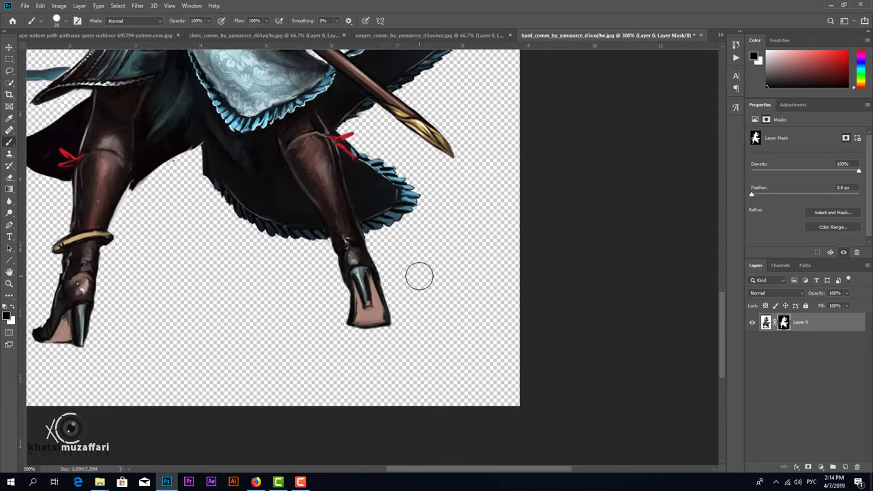
{"action": "key", "text": "ctrl+0"}
Move the bard into the meadow, scale her to about 109%, and place her left of the cleric
{"action": "key", "text": "v"}
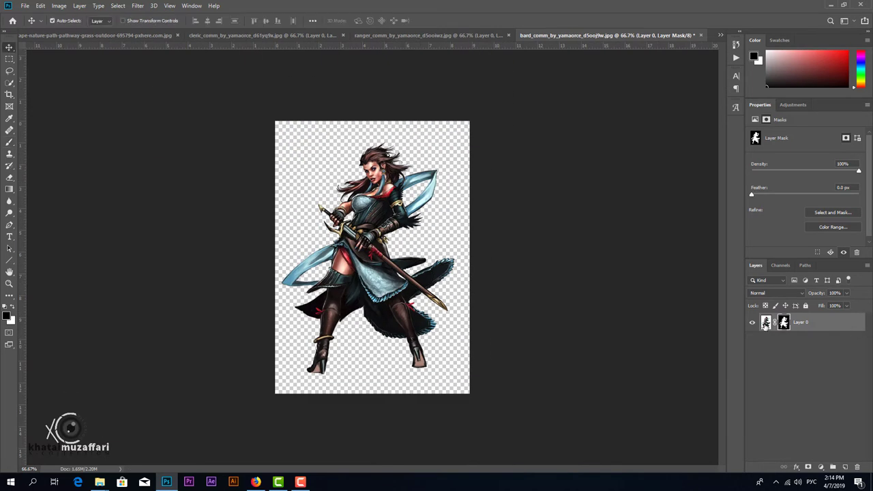
{"action": "left_click_drag", "start_coordinate": [382, 225], "coordinate": [276, 247]}
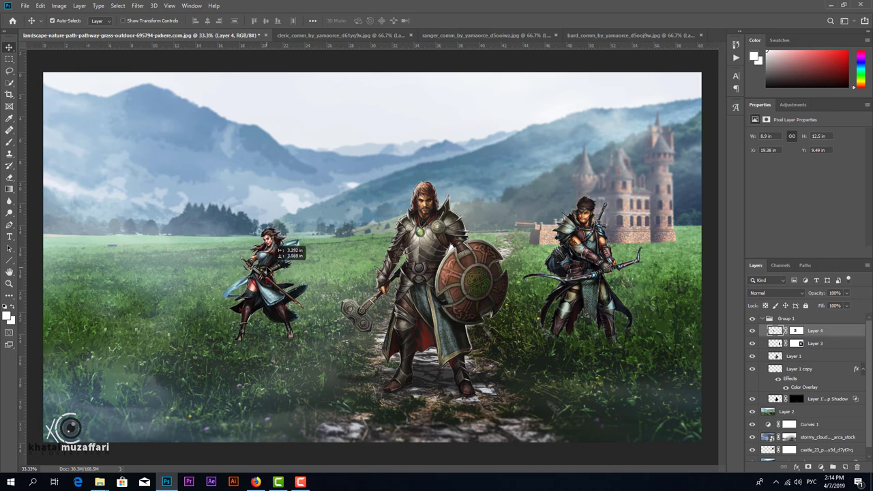
{"action": "key", "text": "ctrl+t"}
{"action": "left_click_drag", "start_coordinate": [322, 207], "coordinate": [336, 196]}
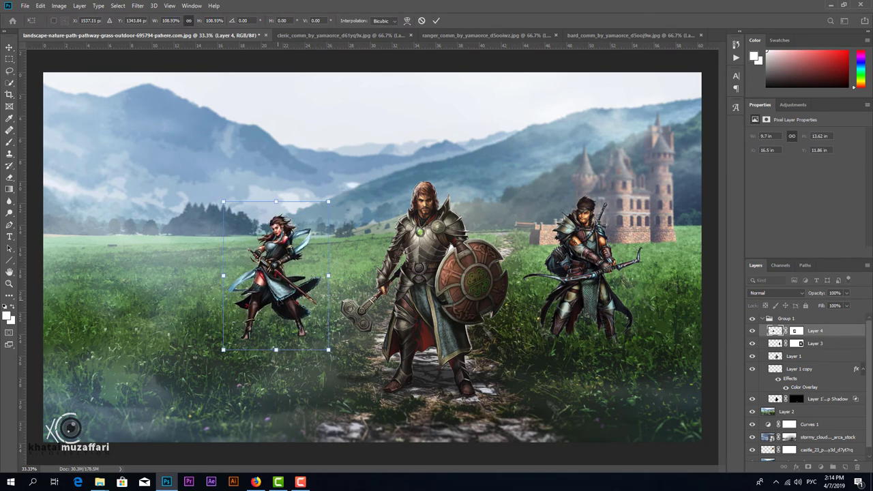
{"action": "left_click_drag", "start_coordinate": [291, 273], "coordinate": [300, 278]}
{"action": "key", "text": "Return"}
Target the bard's layer mask with a black brush and zoom in on her
{"action": "key", "text": "ctrl+plus"}
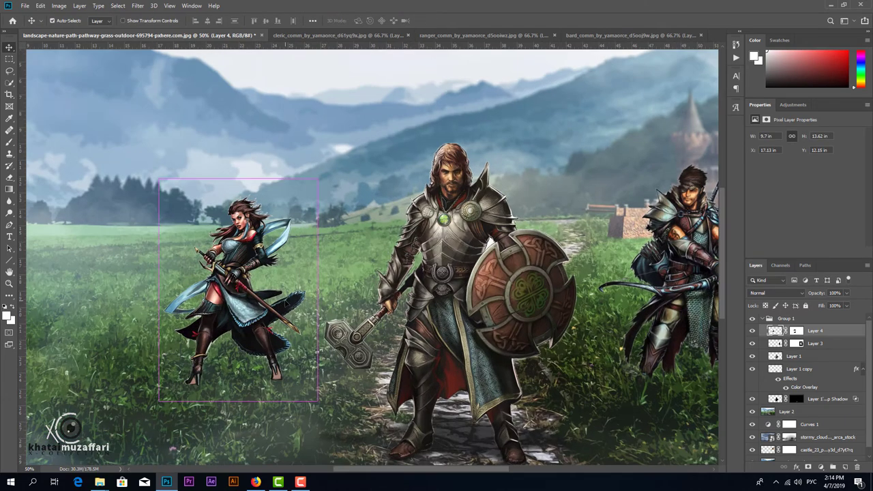
{"action": "key", "text": "b"}
{"action": "left_click", "coordinate": [796, 332]}
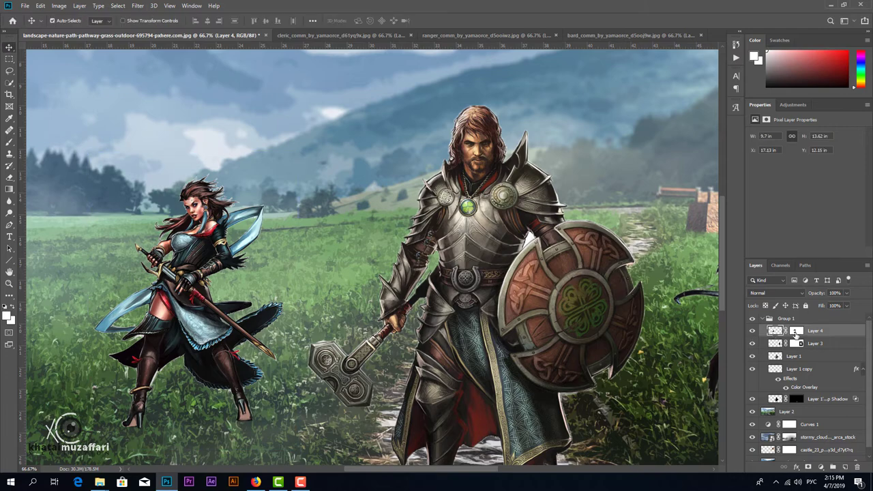
{"action": "key", "text": "d"}
{"action": "scroll", "coordinate": [314, 303], "scroll_direction": "down", "scroll_amount": 3}
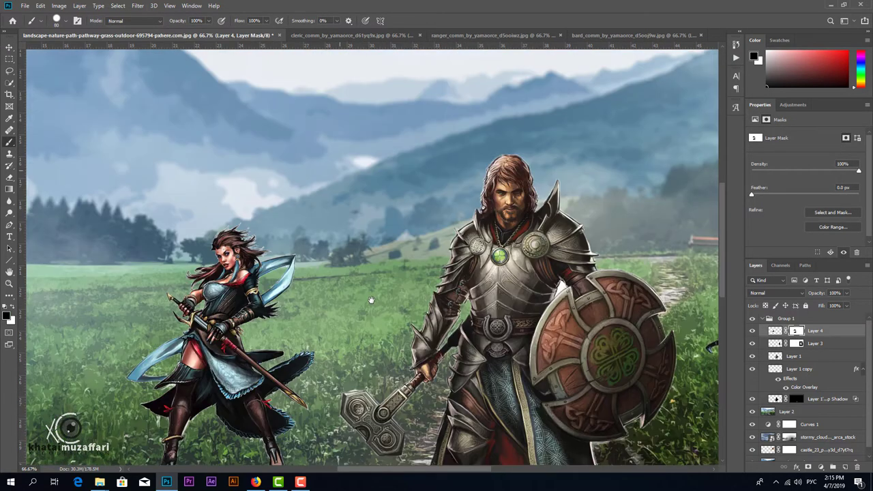
{"action": "left_click_drag", "start_coordinate": [245, 96], "coordinate": [435, 146]}
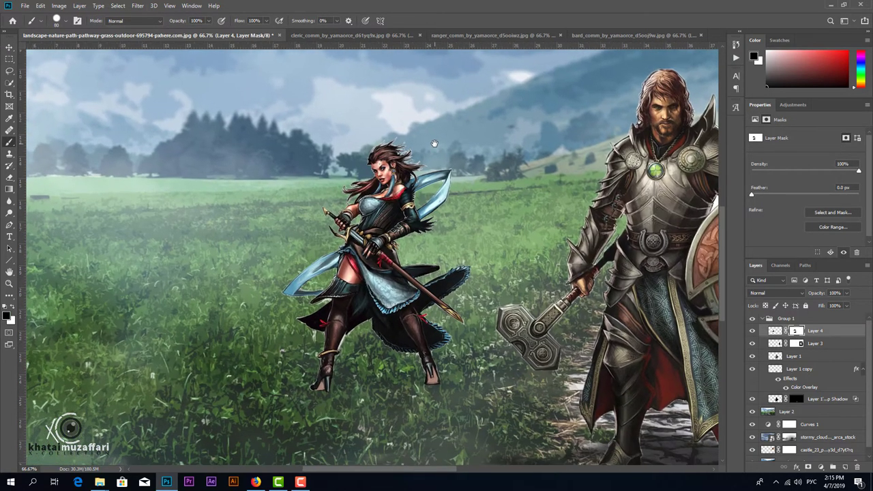
{"action": "key", "text": "ctrl+plus"}
In Select and Mask, brush-refine the bard's edges along her hair, sash and skirt
{"action": "key", "text": "alt+ctrl+r"}
{"action": "key", "text": "ctrl+plus"}
{"action": "scroll", "coordinate": [421, 237], "scroll_direction": "up", "scroll_amount": 5}
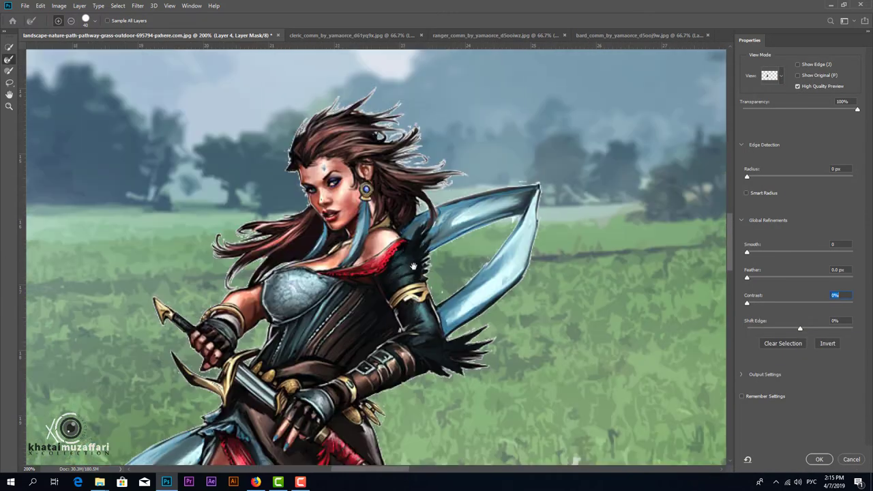
{"action": "mouse_move", "coordinate": [447, 165]}
{"action": "left_mouse_down"}
{"action": "mouse_move", "coordinate": [206, 257]}
{"action": "mouse_move", "coordinate": [145, 307]}
{"action": "left_mouse_up"}
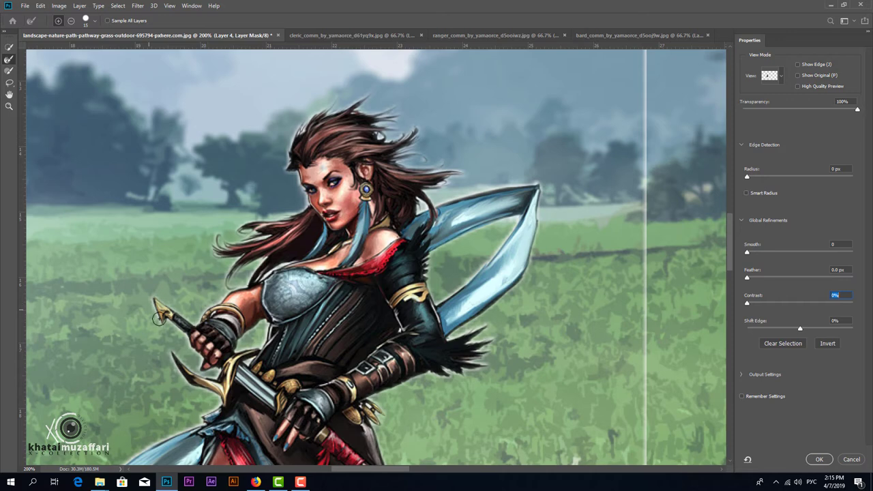
{"action": "mouse_move", "coordinate": [518, 185]}
{"action": "left_mouse_down"}
{"action": "mouse_move", "coordinate": [457, 329]}
{"action": "mouse_move", "coordinate": [462, 374]}
{"action": "left_mouse_up"}
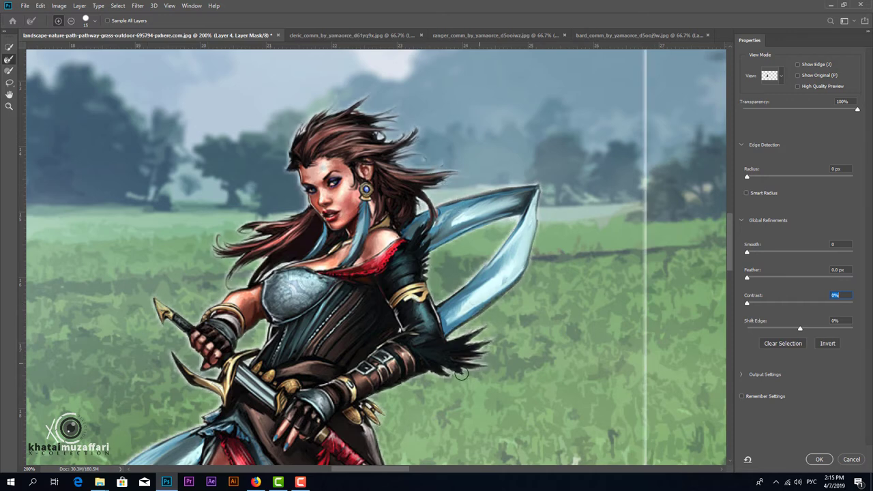
{"action": "left_click_drag", "start_coordinate": [514, 272], "coordinate": [569, 47]}
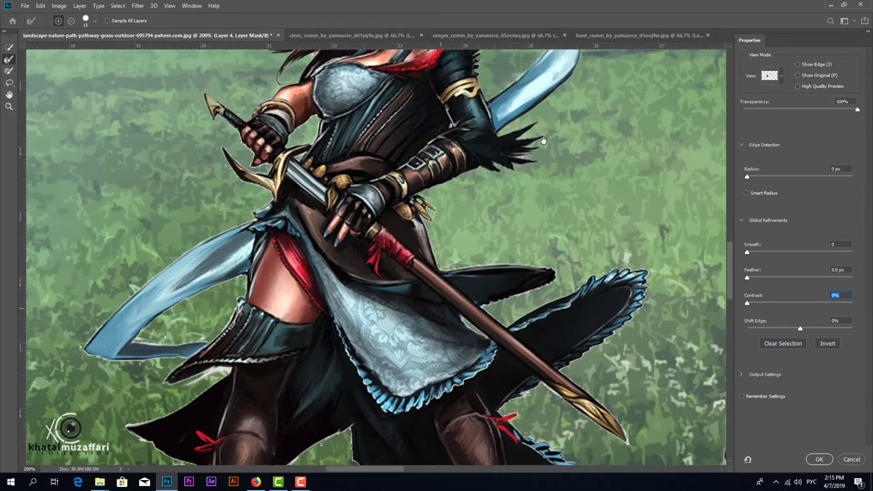
{"action": "mouse_move", "coordinate": [620, 245]}
{"action": "left_mouse_down"}
{"action": "mouse_move", "coordinate": [607, 379]}
{"action": "mouse_move", "coordinate": [527, 379]}
{"action": "left_mouse_up"}
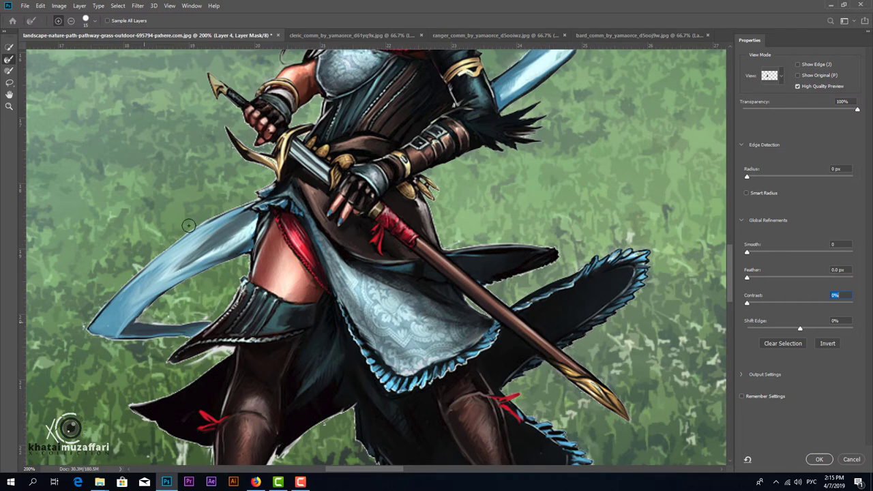
{"action": "left_click_drag", "start_coordinate": [197, 286], "coordinate": [164, 137]}
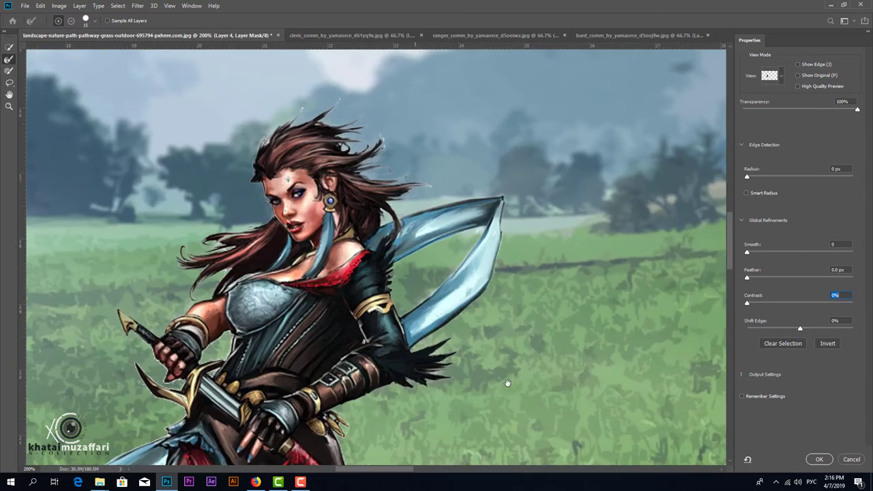
{"action": "scroll", "coordinate": [497, 240], "scroll_direction": "down", "scroll_amount": 5}
Apply the edge refinement, then paint grass blades over the bard's boot tips and heels
{"action": "key", "text": "Return"}
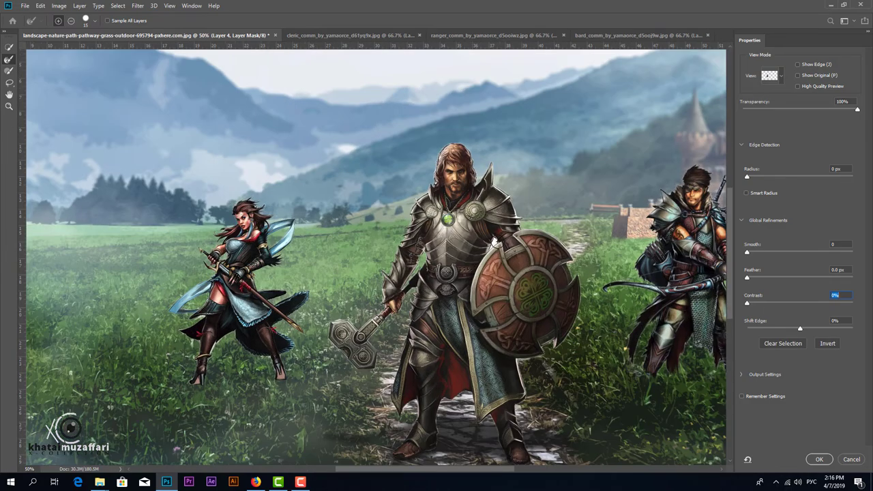
{"action": "scroll", "coordinate": [239, 429], "scroll_direction": "up", "scroll_amount": 2}
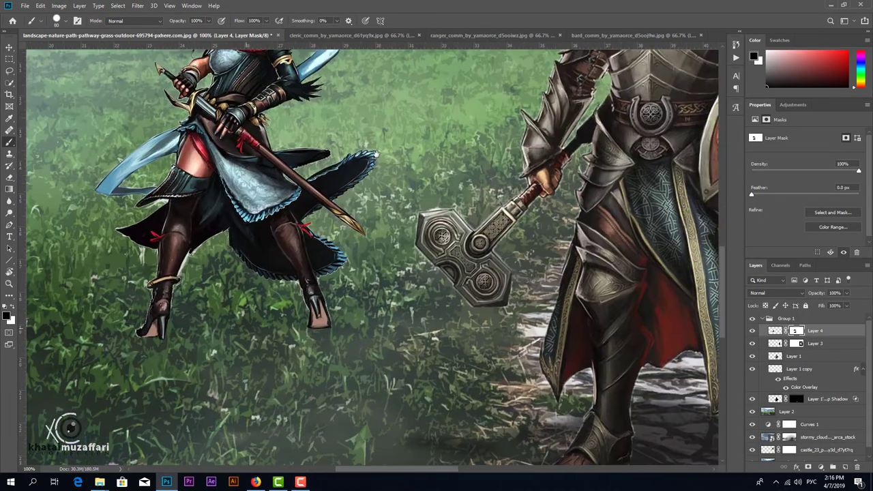
{"action": "right_click", "coordinate": [180, 230]}
{"action": "double_click", "coordinate": [214, 379]}
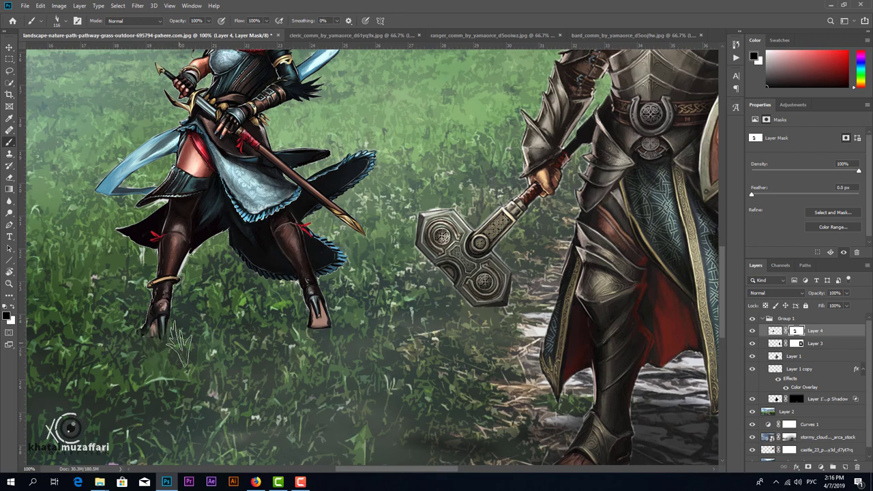
{"action": "mouse_move", "coordinate": [169, 320]}
{"action": "left_mouse_down"}
{"action": "mouse_move", "coordinate": [131, 324]}
{"action": "mouse_move", "coordinate": [170, 290]}
{"action": "left_mouse_up"}
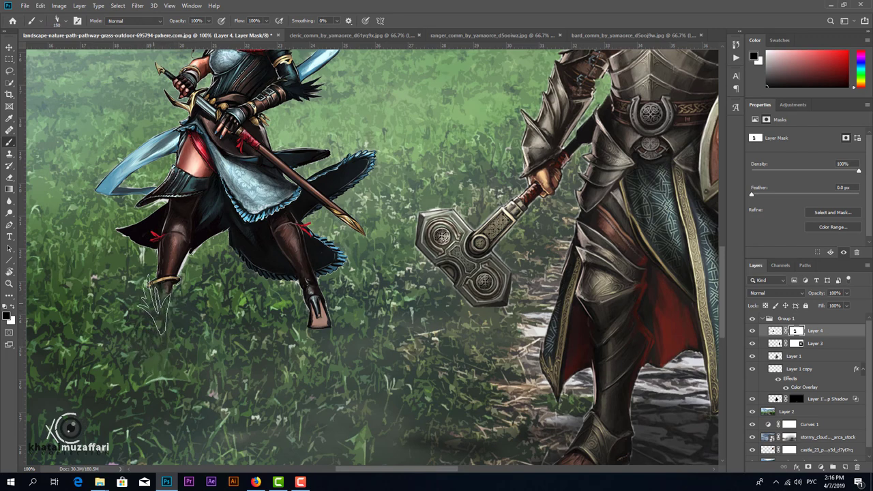
{"action": "mouse_move", "coordinate": [322, 317]}
{"action": "left_mouse_down"}
{"action": "mouse_move", "coordinate": [316, 331]}
{"action": "mouse_move", "coordinate": [314, 320]}
{"action": "left_mouse_up"}
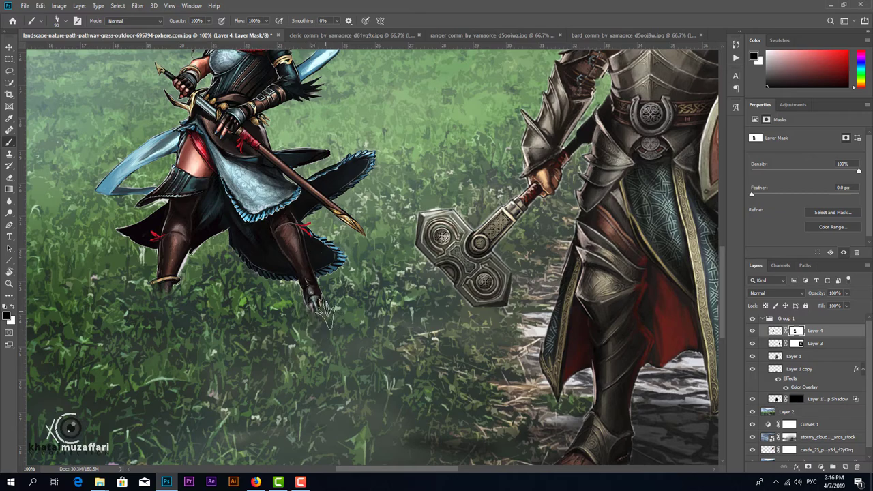
{"action": "key", "text": "ctrl+0"}
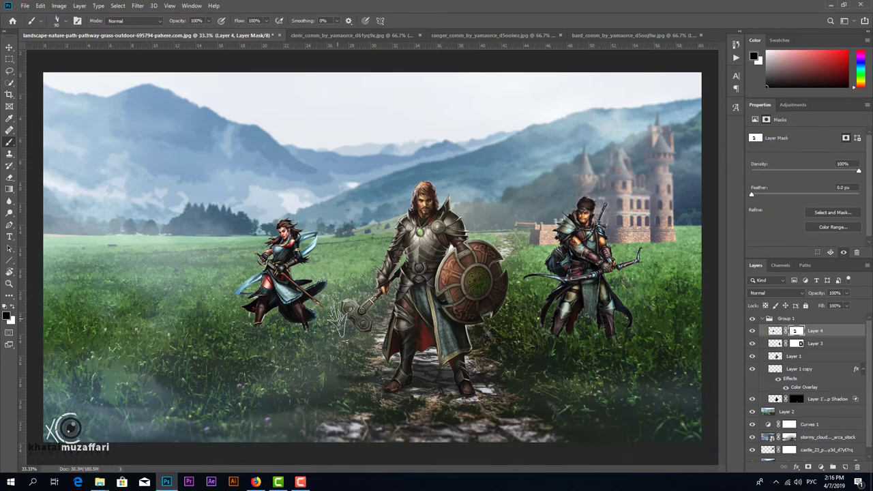
{"action": "key", "text": "ctrl+plus"}
Run a first Gaussian Blur on the bard's pixel layer and check it zoomed in
{"action": "left_click", "coordinate": [776, 331]}
{"action": "left_click", "coordinate": [138, 5]}
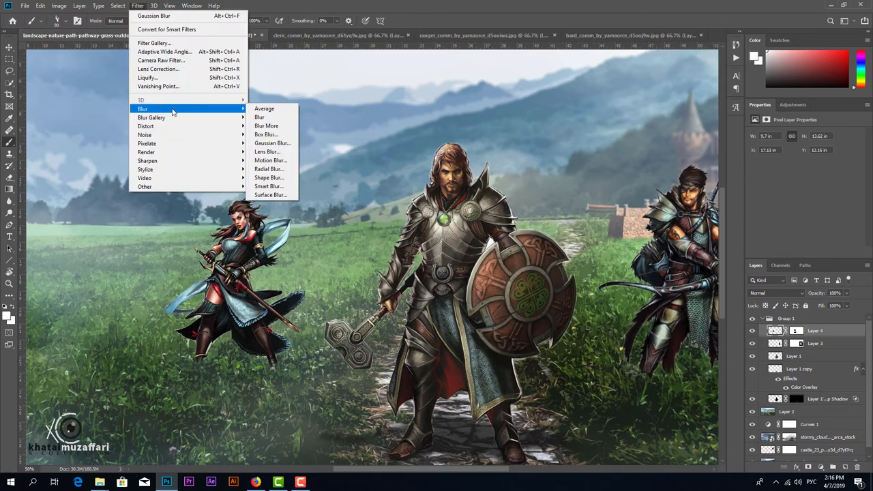
{"action": "left_click", "coordinate": [273, 145]}
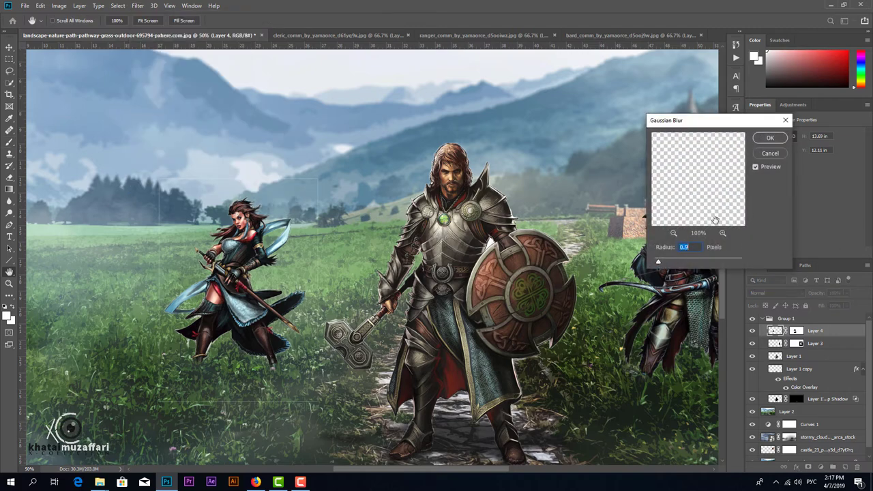
{"action": "key", "text": "Return"}
{"action": "key", "text": "ctrl+0"}
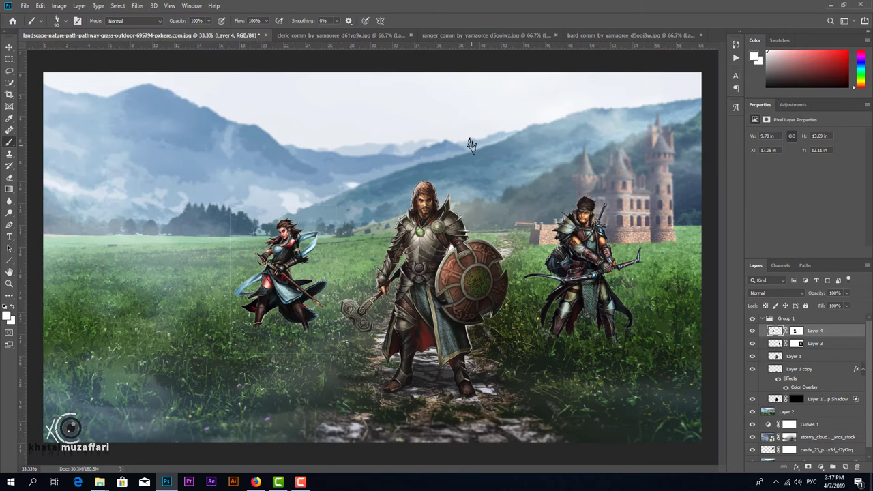
{"action": "key", "text": "ctrl+plus"}
Redo the Gaussian Blur on the bard at a 1.1 px radius
{"action": "left_click", "coordinate": [138, 5]}
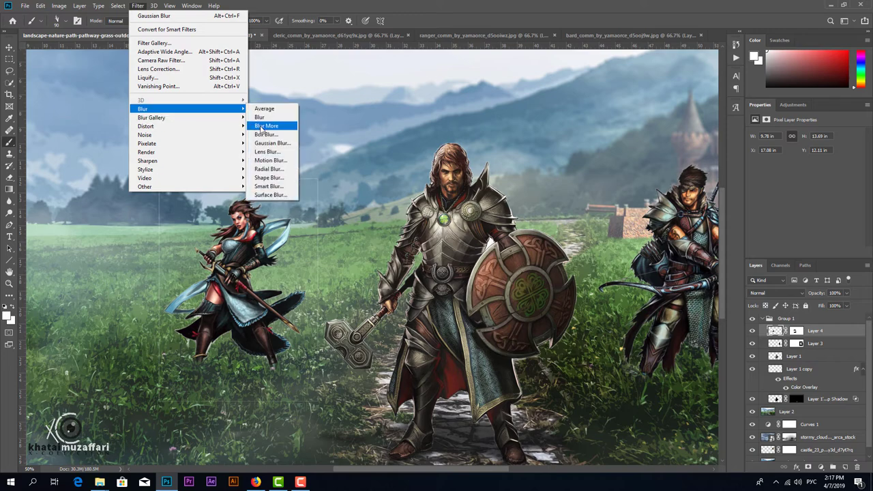
{"action": "left_click", "coordinate": [273, 142]}
{"action": "key", "text": "Return"}
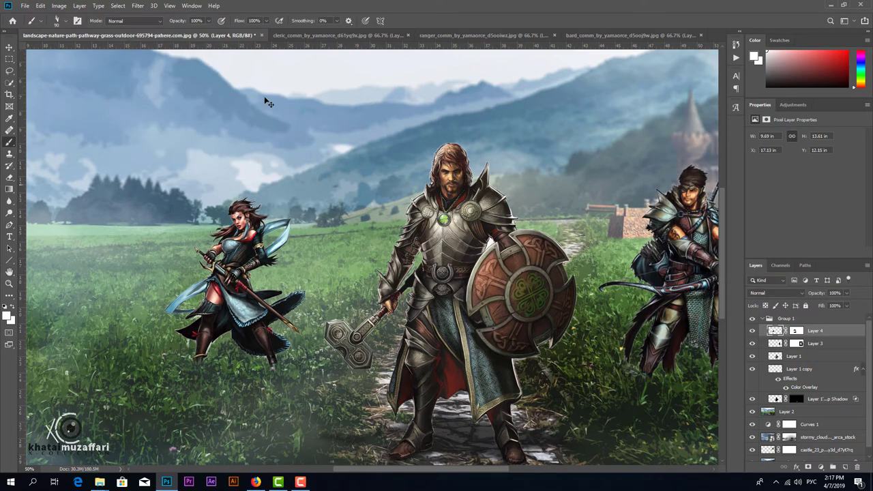
{"action": "left_click", "coordinate": [137, 6]}
{"action": "left_click", "coordinate": [273, 143]}
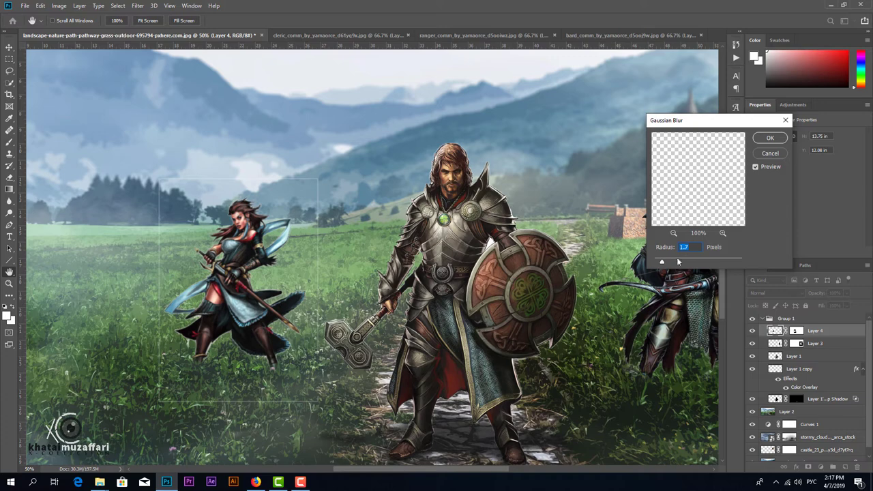
{"action": "left_click_drag", "start_coordinate": [666, 260], "coordinate": [659, 265]}
{"action": "left_click", "coordinate": [771, 138]}
Set white as the paint colour and choose a soft round brush tip
{"action": "scroll", "coordinate": [273, 228], "scroll_direction": "up", "scroll_amount": 3}
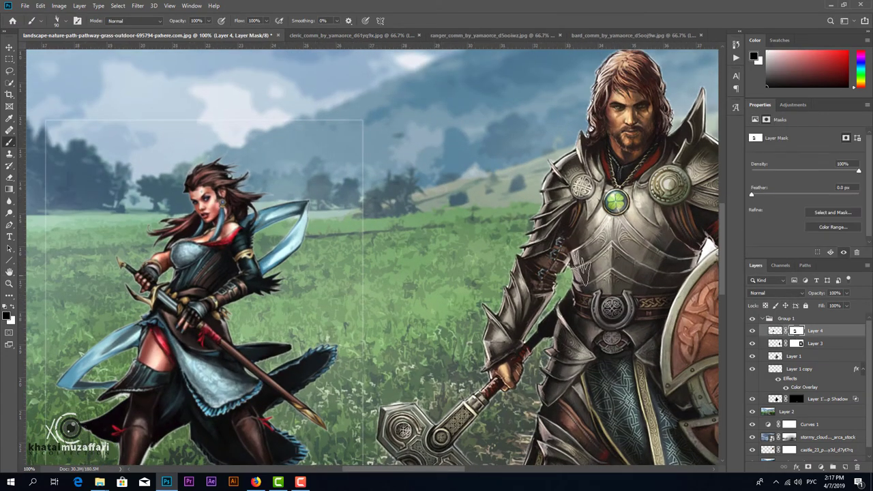
{"action": "key", "text": "x"}
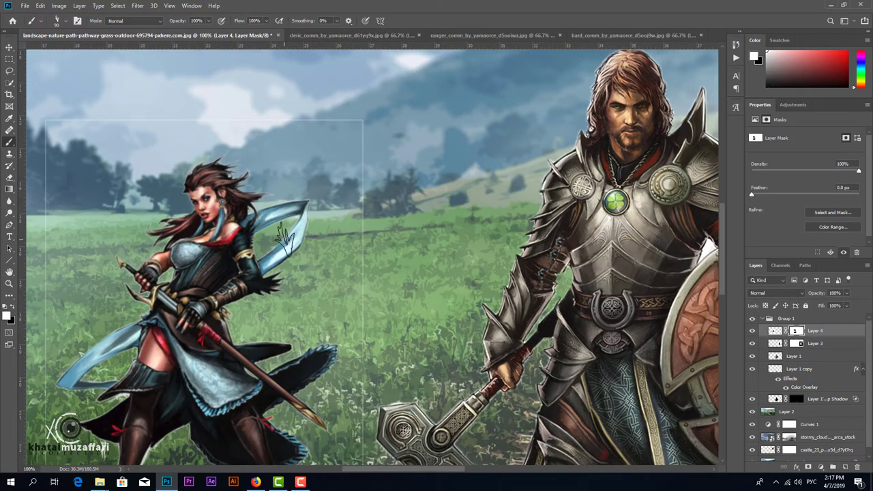
{"action": "right_click", "coordinate": [297, 242]}
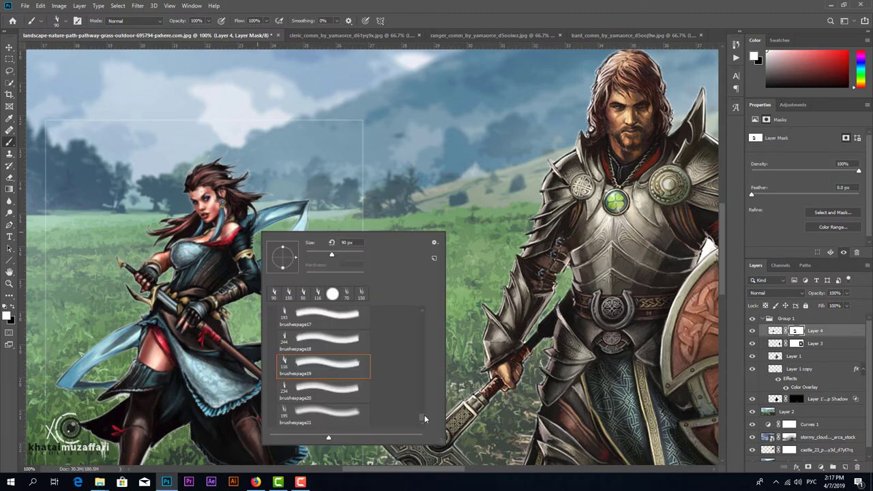
{"action": "left_click", "coordinate": [329, 295]}
{"action": "key", "text": "Return"}
{"action": "key", "text": "ctrl+minus"}
{"action": "key", "text": "ctrl+minus"}
{"action": "key", "text": "ctrl+minus"}
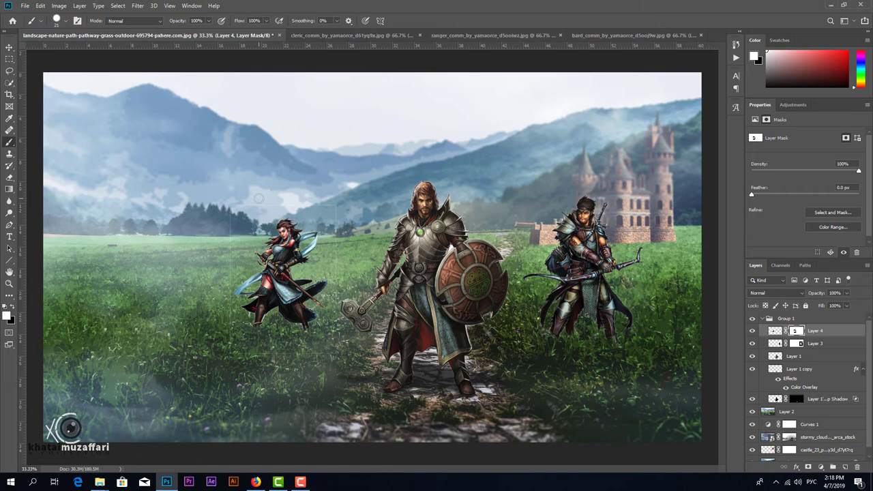
{"action": "key", "text": "ctrl+minus"}
Collapse Group 1, add Layer 5, and set up a black foreground-to-transparent gradient
{"action": "key", "text": "ctrl+plus"}
{"action": "key", "text": "ctrl+minus"}
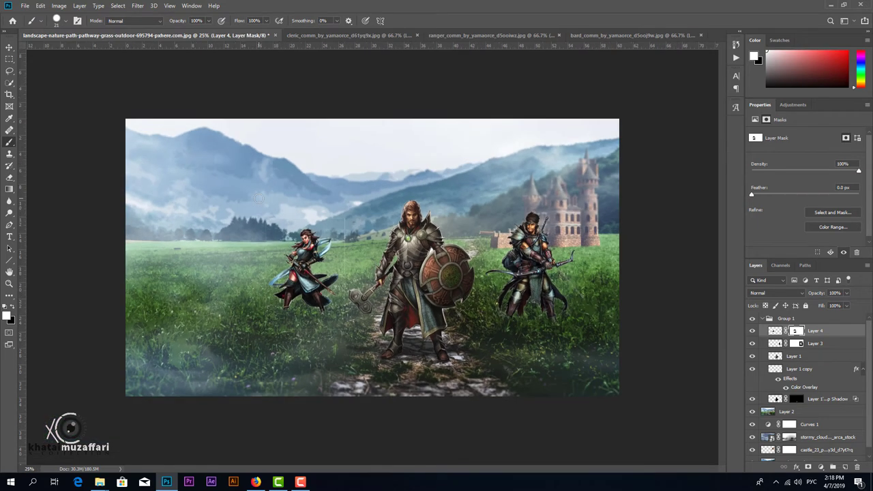
{"action": "left_click", "coordinate": [762, 319]}
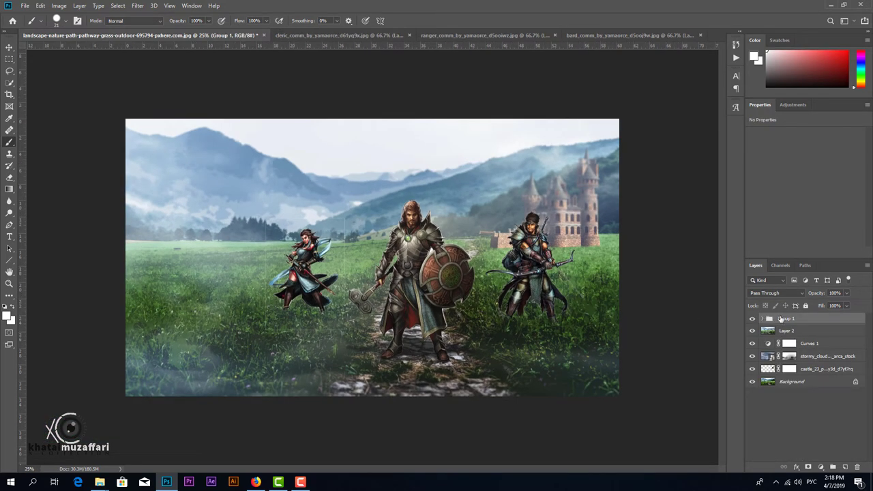
{"action": "left_click", "coordinate": [845, 467]}
{"action": "key", "text": "g"}
{"action": "key", "text": "d"}
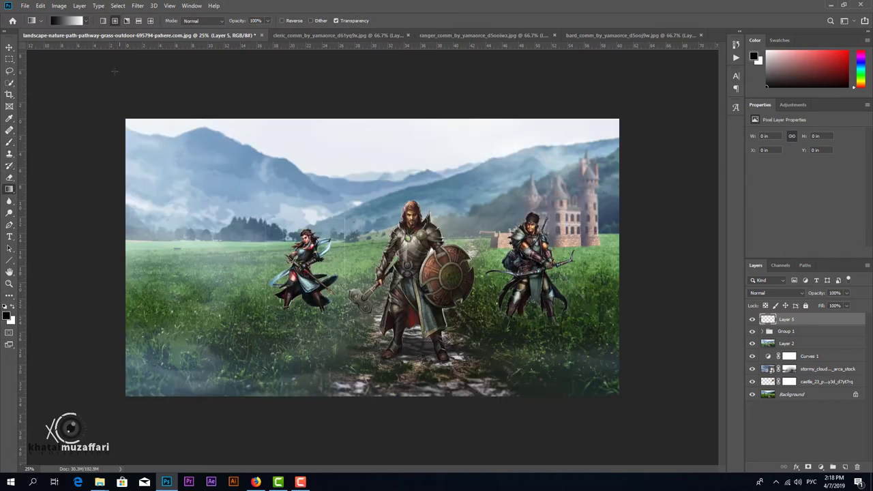
{"action": "left_click", "coordinate": [68, 20]}
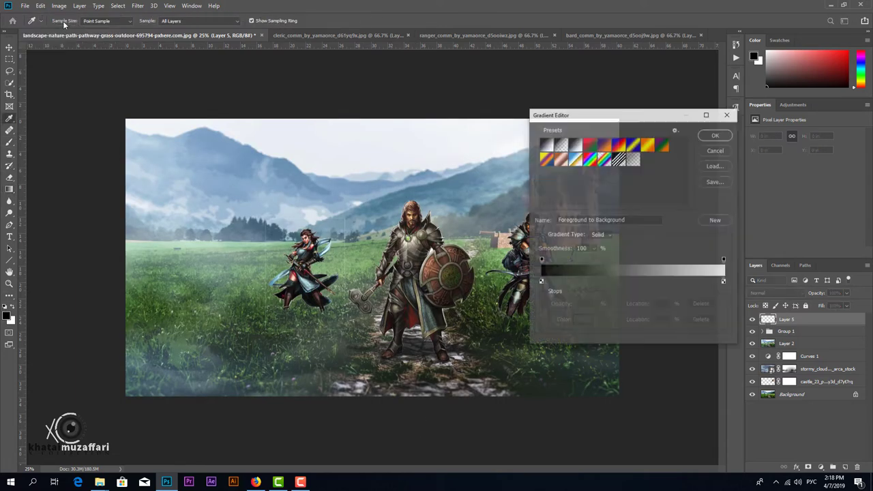
{"action": "left_click", "coordinate": [561, 137]}
{"action": "left_click", "coordinate": [713, 134]}
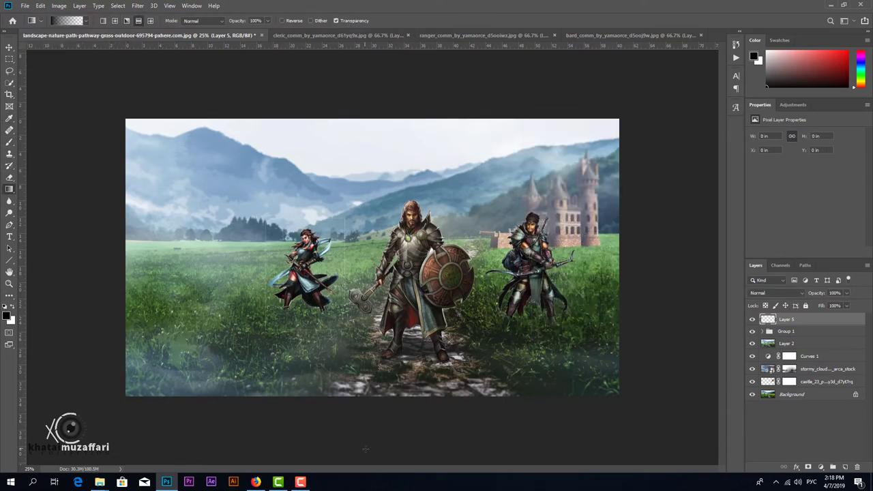
Fade black up from the bottom and down from the top, with Layer 5 at 50% opacity
{"action": "left_click_drag", "start_coordinate": [366, 449], "coordinate": [368, 334]}
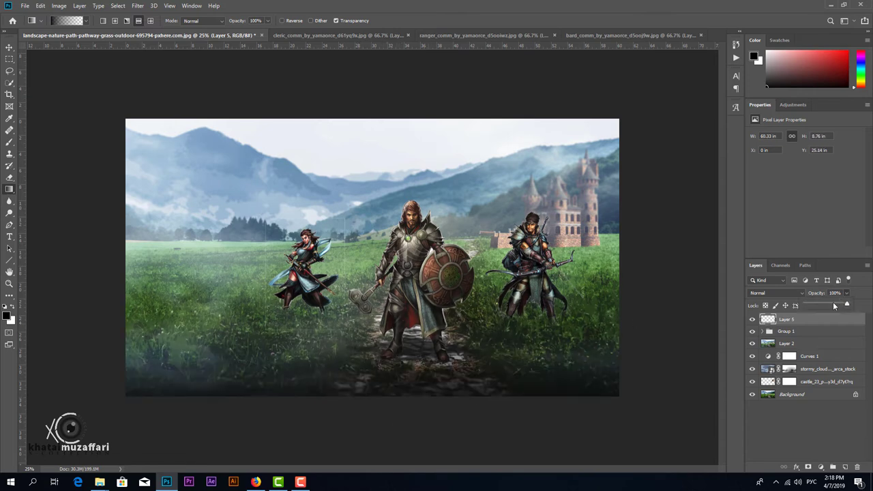
{"action": "left_click", "coordinate": [834, 306]}
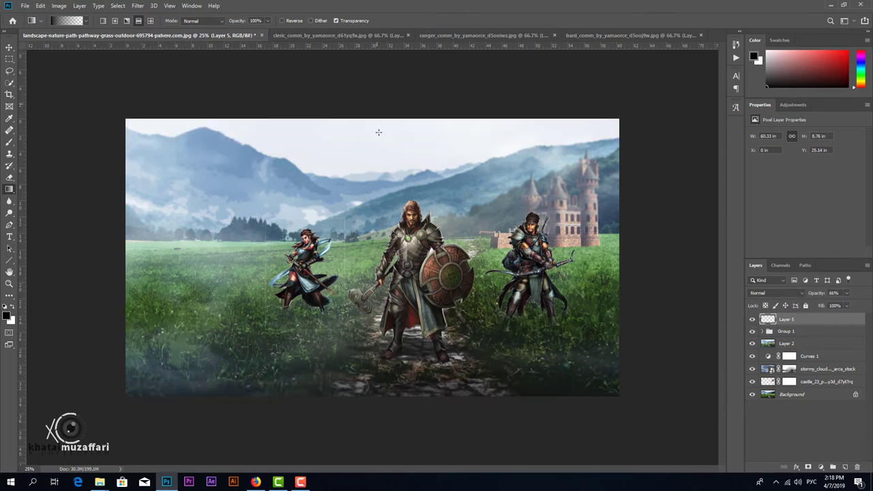
{"action": "left_click_drag", "start_coordinate": [378, 131], "coordinate": [368, 205]}
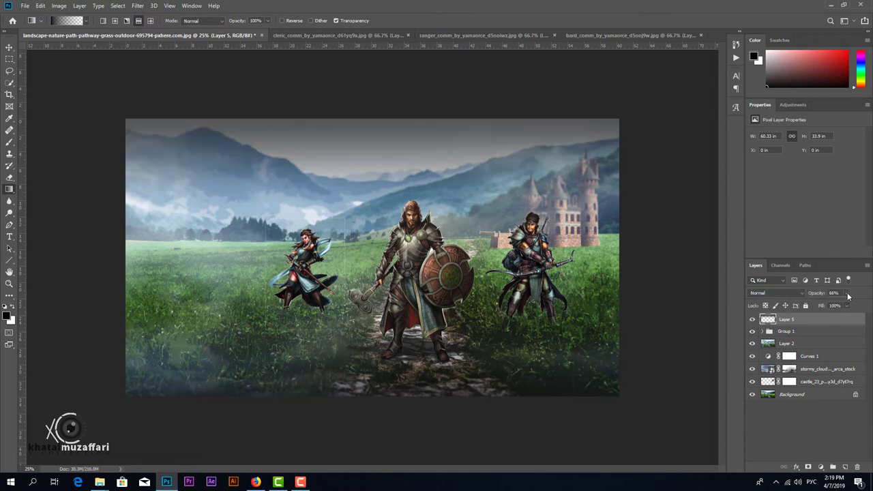
{"action": "left_click_drag", "start_coordinate": [848, 293], "coordinate": [829, 306]}
{"action": "left_click", "coordinate": [752, 320]}
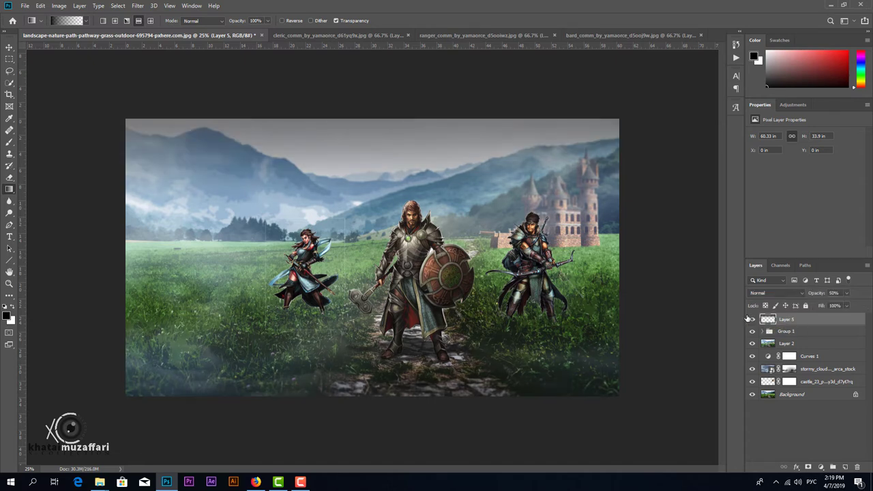
{"action": "left_click", "coordinate": [752, 320]}
{"action": "left_click", "coordinate": [752, 320]}
{"action": "left_click", "coordinate": [751, 320]}
Add a new empty layer, switch to the brush, and zoom in on the warriors
{"action": "left_click", "coordinate": [846, 467]}
{"action": "key", "text": "b"}
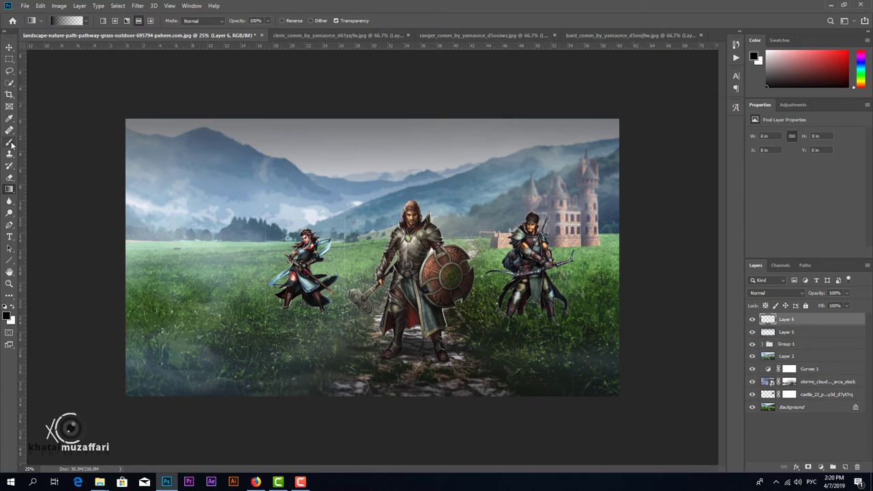
{"action": "right_click", "coordinate": [526, 382]}
{"action": "key", "text": "Escape"}
{"action": "key", "text": "ctrl+plus"}
{"action": "key", "text": "ctrl+plus"}
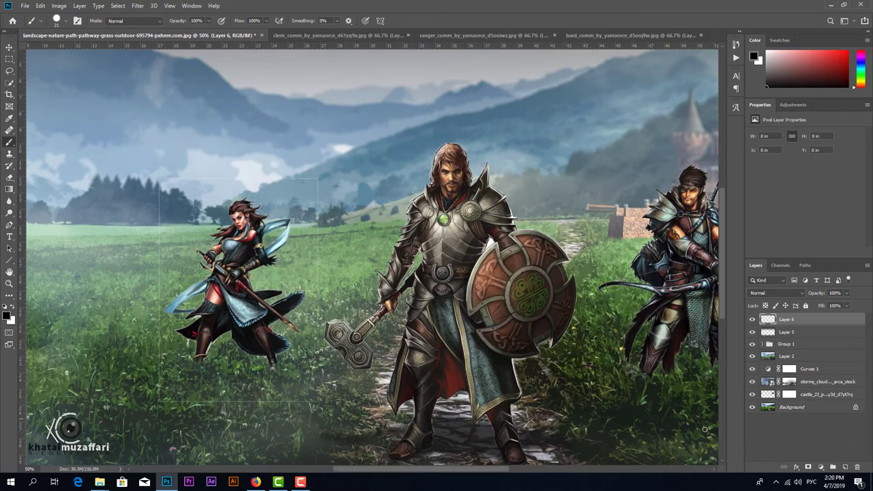
Check Layer 4's mask in Group 1, then select Layer 6 and collapse Group 1
{"action": "left_click", "coordinate": [777, 344]}
{"action": "left_click", "coordinate": [771, 356]}
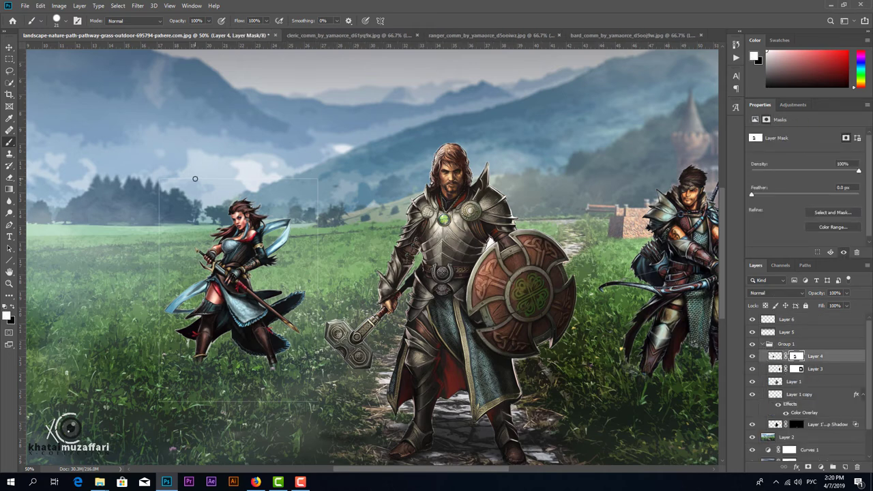
{"action": "right_click", "coordinate": [221, 202]}
{"action": "key", "text": "Escape"}
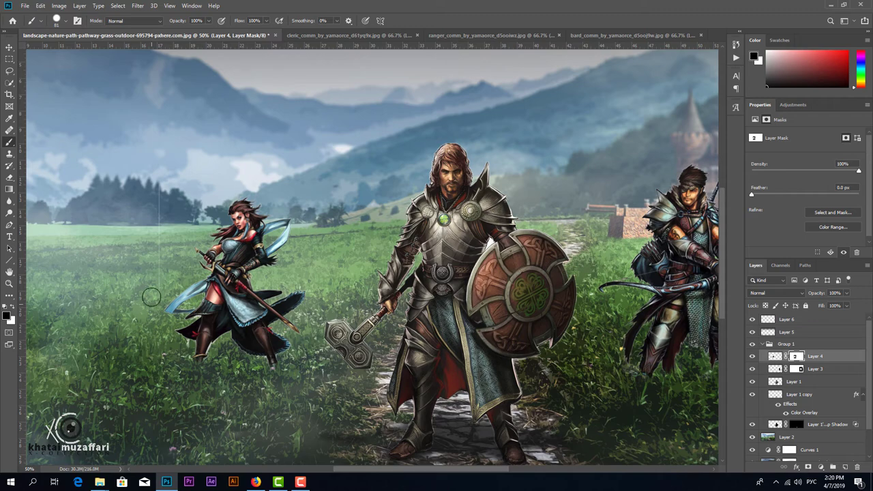
{"action": "key", "text": "ctrl+minus"}
{"action": "key", "text": "ctrl+minus"}
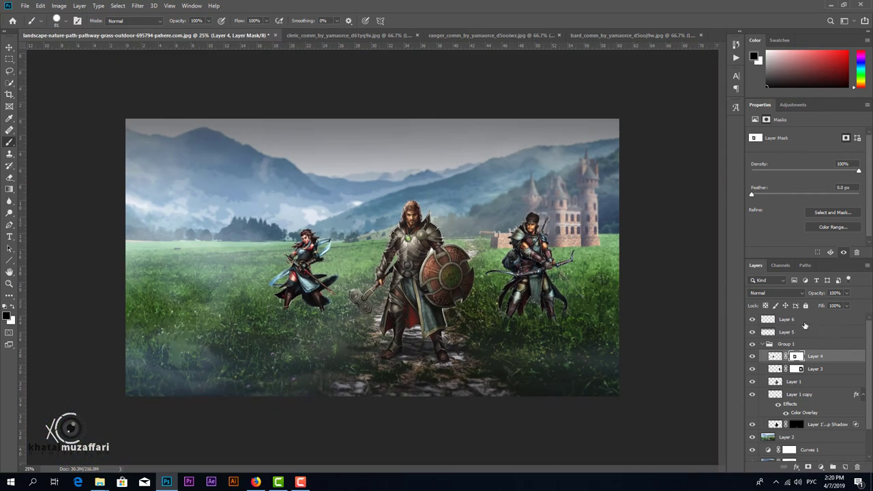
{"action": "left_click", "coordinate": [805, 321]}
{"action": "left_click", "coordinate": [769, 344]}
Pick a white 1200 px Fog brush and dab fog on the left grass of Layer 6
{"action": "right_click", "coordinate": [306, 259]}
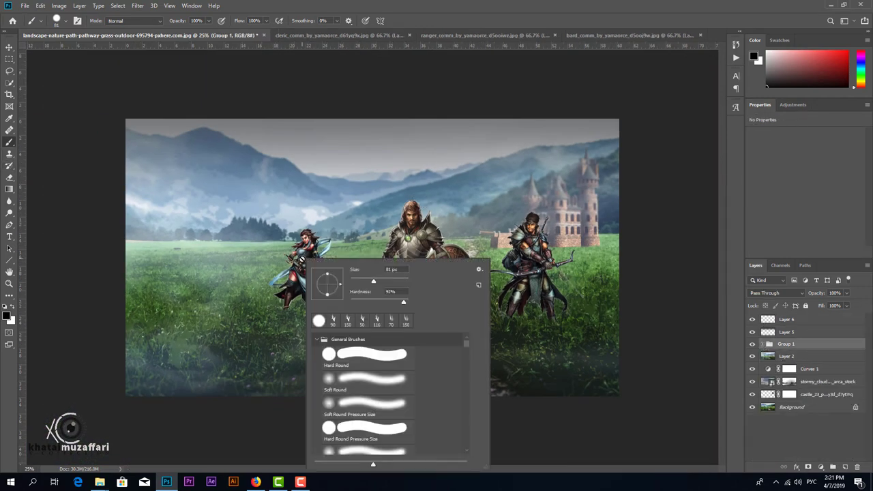
{"action": "scroll", "coordinate": [465, 411], "scroll_direction": "down", "scroll_amount": 5}
{"action": "left_click_drag", "start_coordinate": [465, 411], "coordinate": [471, 397]}
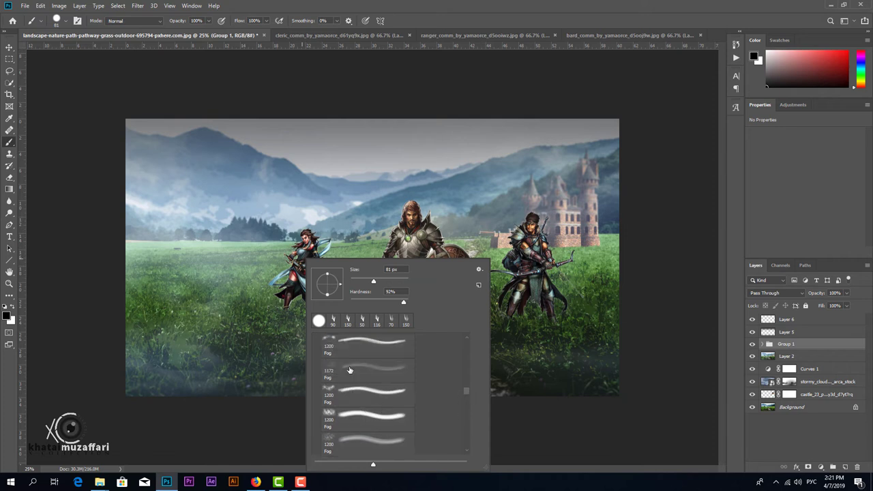
{"action": "left_click", "coordinate": [372, 346]}
{"action": "left_click", "coordinate": [13, 309]}
{"action": "left_click", "coordinate": [786, 319]}
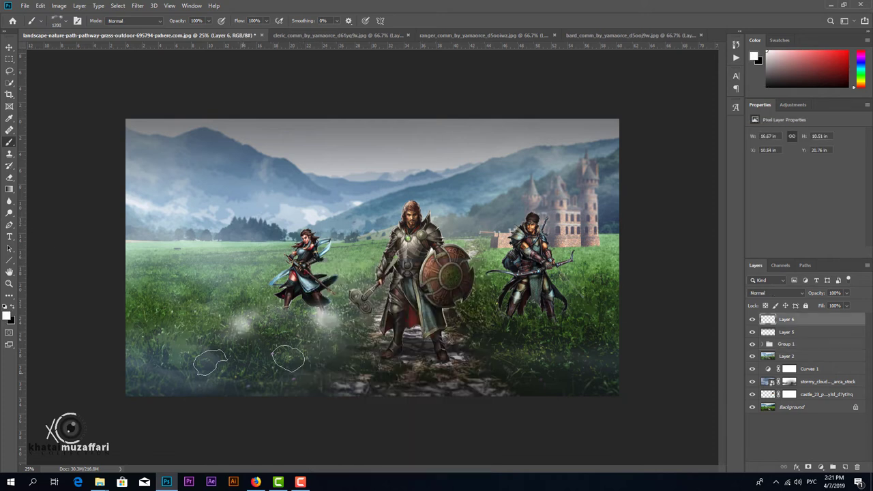
{"action": "left_click", "coordinate": [195, 338]}
With another fog brush at 59% opacity and 1600 px, paint fog by the right warrior and bottom centre
{"action": "right_click", "coordinate": [440, 259]}
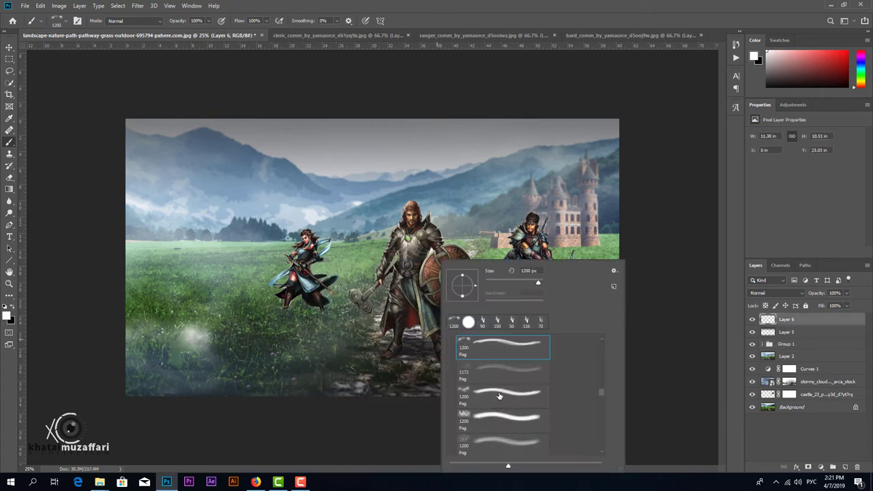
{"action": "double_click", "coordinate": [504, 389]}
{"action": "left_click", "coordinate": [575, 356]}
{"action": "key", "text": "ctrl+z"}
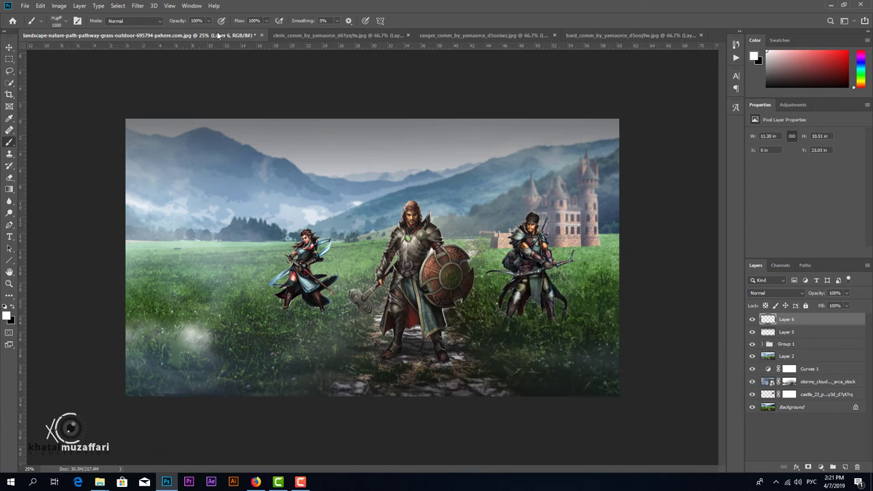
{"action": "key", "text": "5"}
{"action": "key", "text": "9"}
{"action": "key", "text": "]"}
{"action": "key", "text": "]"}
{"action": "key", "text": "]"}
{"action": "left_click", "coordinate": [579, 331]}
{"action": "left_click", "coordinate": [369, 365]}
Switch to the 1172 fog brush and paint faint fog on the left grass
{"action": "right_click", "coordinate": [437, 259]}
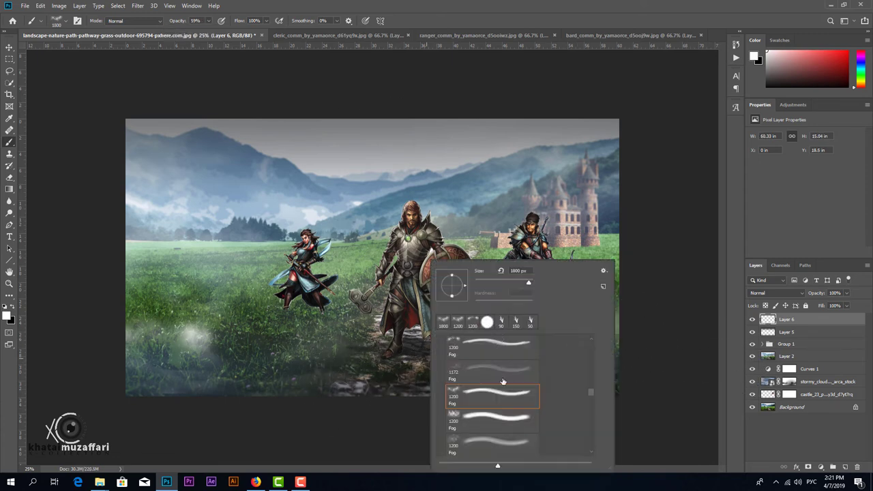
{"action": "double_click", "coordinate": [494, 417]}
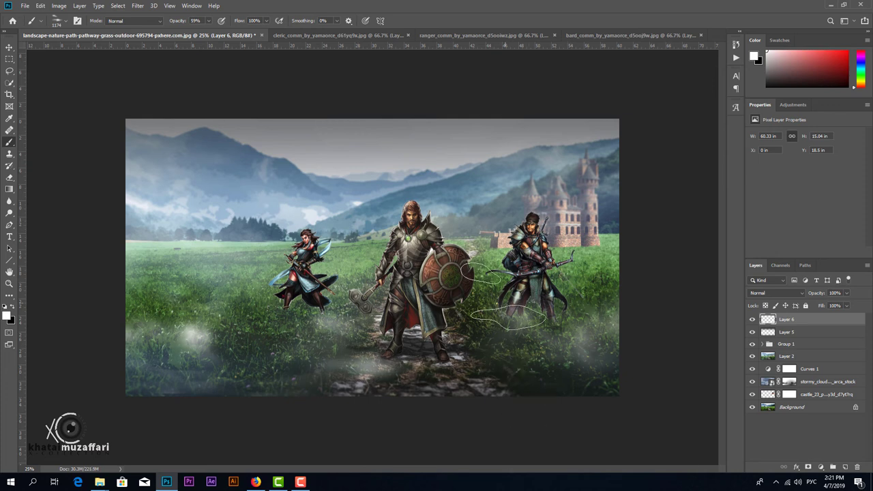
{"action": "right_click", "coordinate": [485, 273]}
{"action": "scroll", "coordinate": [561, 390], "scroll_direction": "down", "scroll_amount": 2}
{"action": "double_click", "coordinate": [561, 390]}
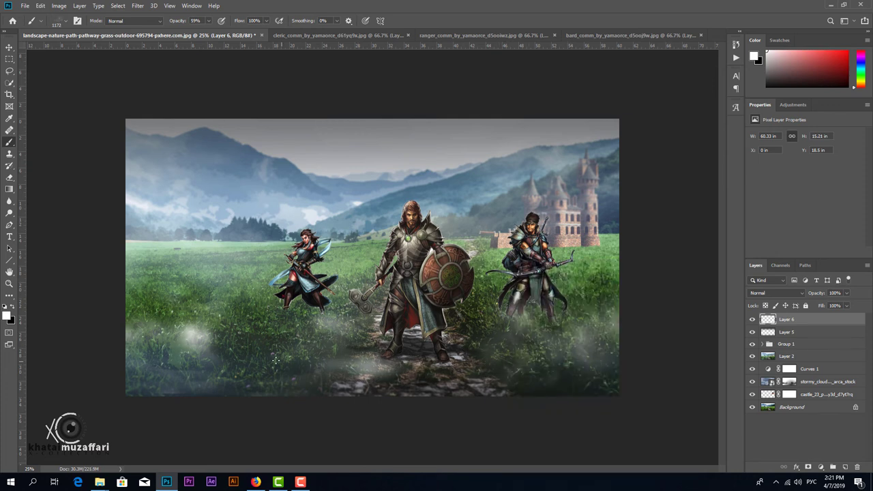
{"action": "left_click", "coordinate": [139, 286]}
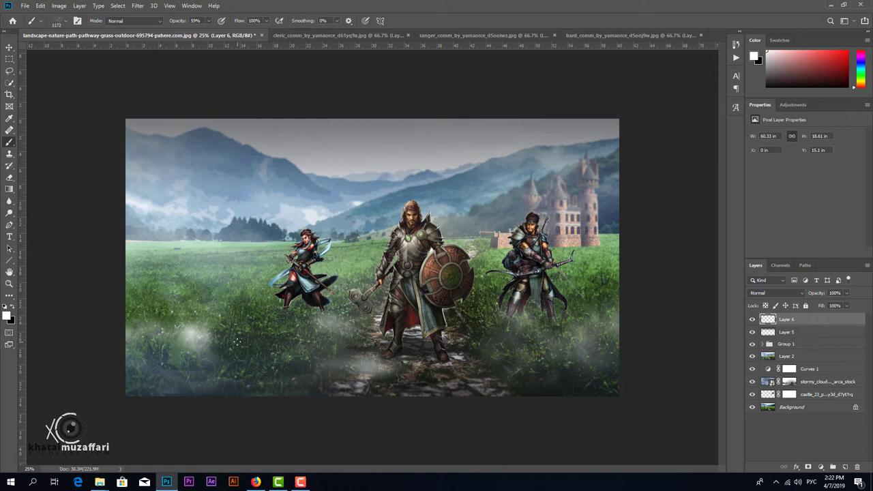
Place the sparks image as an embedded layer and scale it to cover the full canvas
{"action": "left_click", "coordinate": [59, 6]}
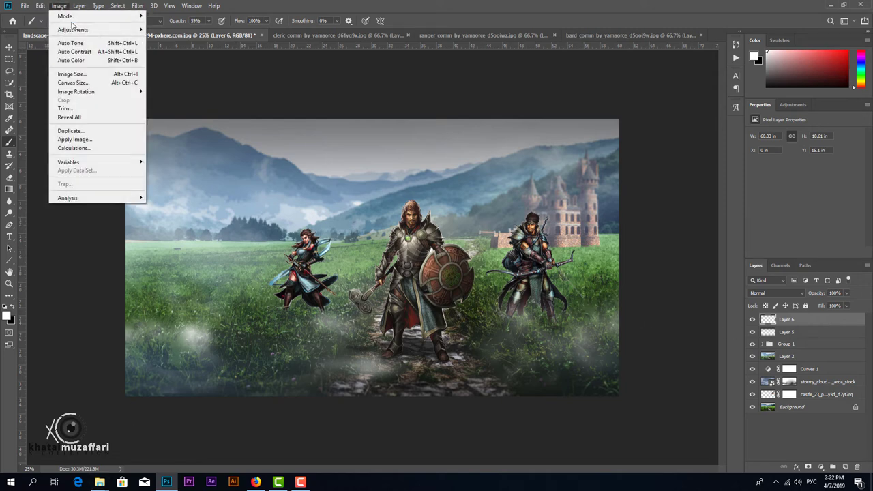
{"action": "left_click", "coordinate": [75, 177]}
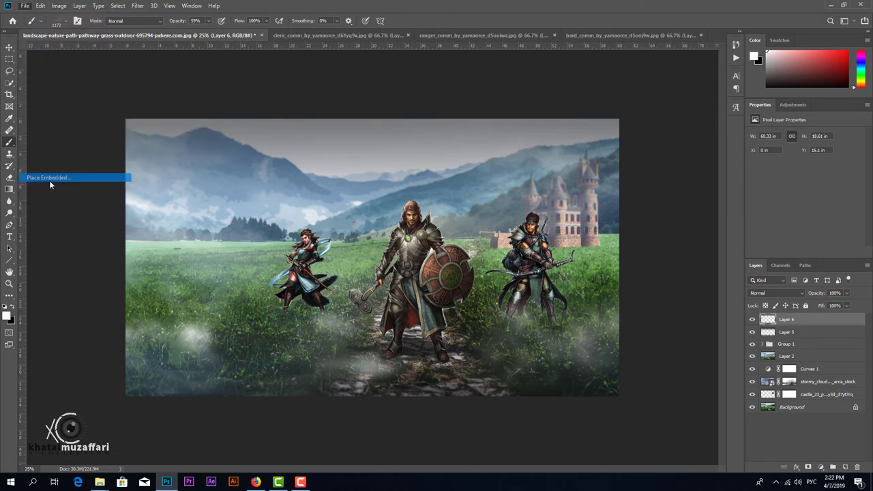
{"action": "double_click", "coordinate": [373, 151]}
{"action": "left_click_drag", "start_coordinate": [430, 220], "coordinate": [605, 102]}
{"action": "left_click_drag", "start_coordinate": [457, 198], "coordinate": [272, 307]}
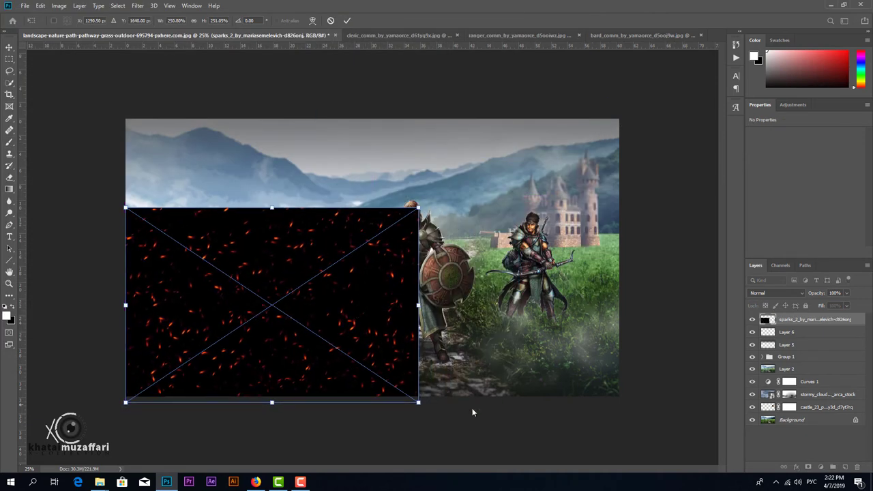
{"action": "left_click_drag", "start_coordinate": [415, 404], "coordinate": [620, 469]}
{"action": "left_click_drag", "start_coordinate": [464, 286], "coordinate": [464, 298]}
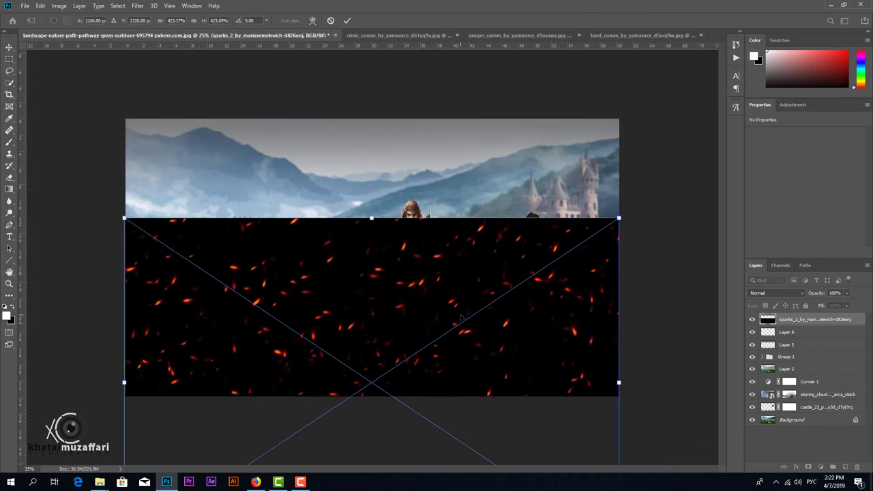
{"action": "key", "text": "Return"}
Set the sparks layer to Screen blend, realign it with the canvas, and merge visible layers
{"action": "left_click", "coordinate": [776, 293]}
{"action": "left_click", "coordinate": [764, 318]}
{"action": "key", "text": "ctrl+t"}
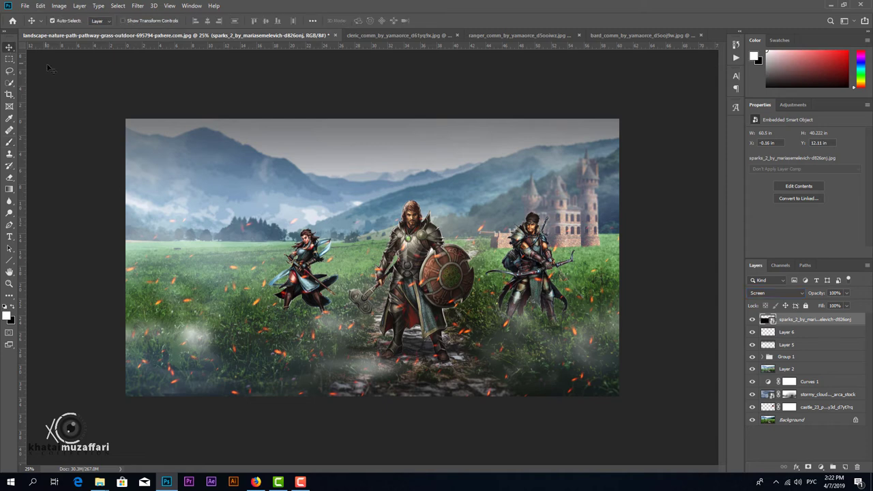
{"action": "left_click_drag", "start_coordinate": [398, 245], "coordinate": [398, 244]}
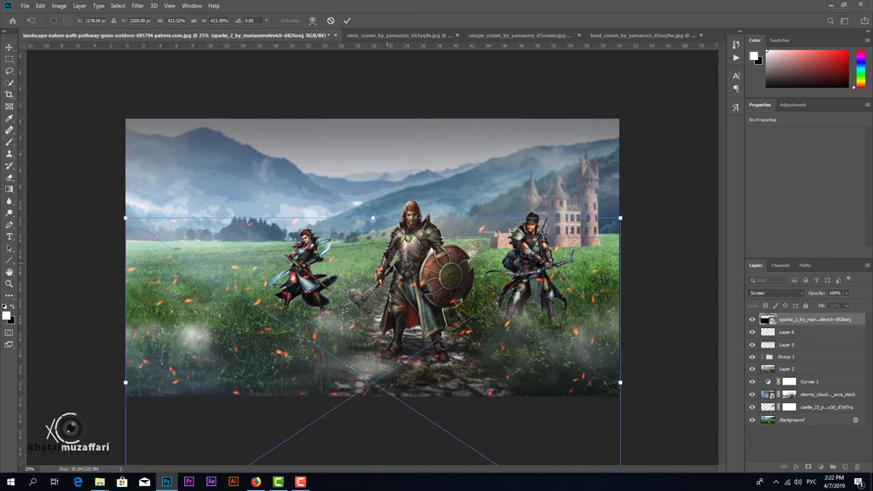
{"action": "key", "text": "Return"}
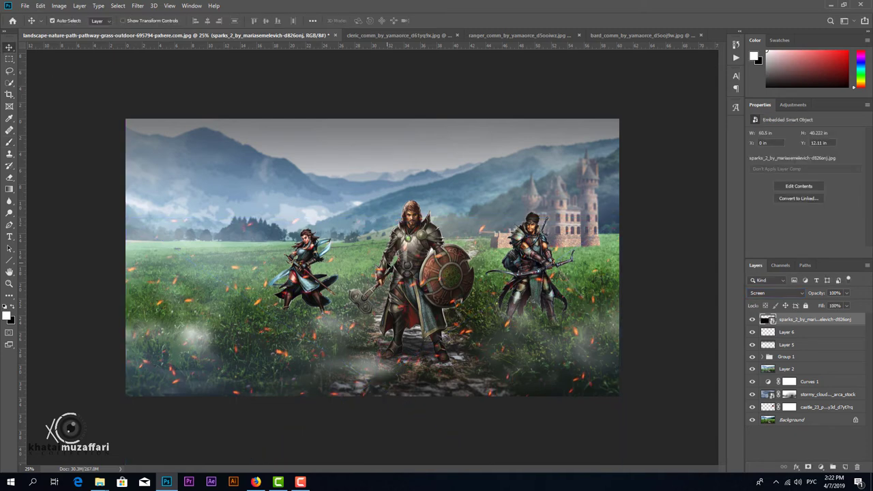
{"action": "left_click_drag", "start_coordinate": [389, 265], "coordinate": [384, 258]}
{"action": "key", "text": "ctrl+shift+alt+e"}
In Camera Raw Filter, set Temperature +2, Highlights +14 and Shadows +13
{"action": "left_click", "coordinate": [137, 6]}
{"action": "left_click", "coordinate": [157, 60]}
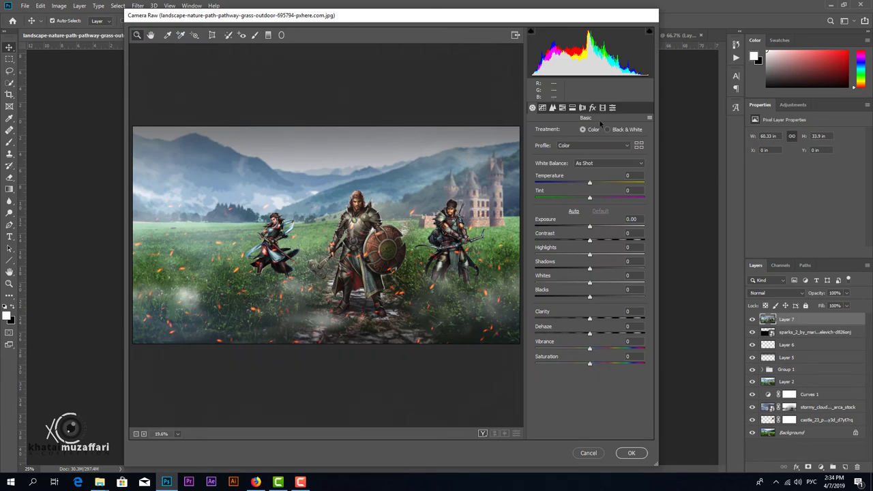
{"action": "left_click_drag", "start_coordinate": [590, 183], "coordinate": [596, 195]}
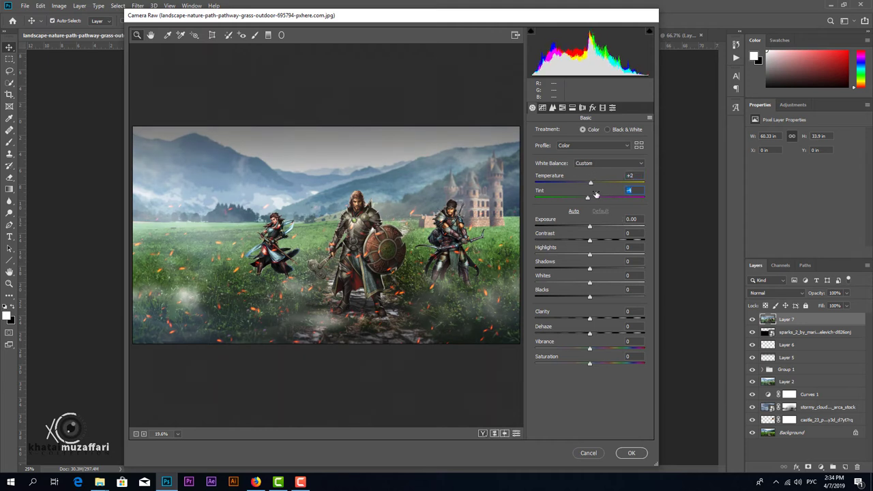
{"action": "left_click_drag", "start_coordinate": [590, 254], "coordinate": [599, 254]}
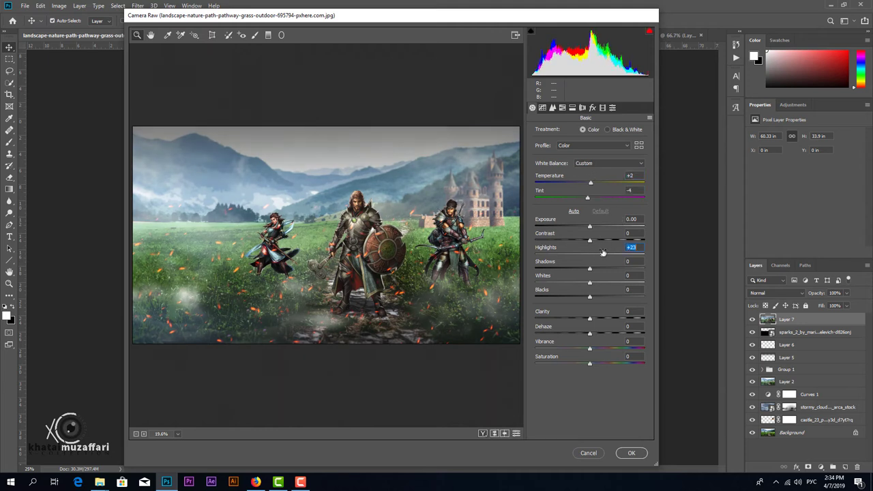
{"action": "left_click_drag", "start_coordinate": [600, 266], "coordinate": [611, 316]}
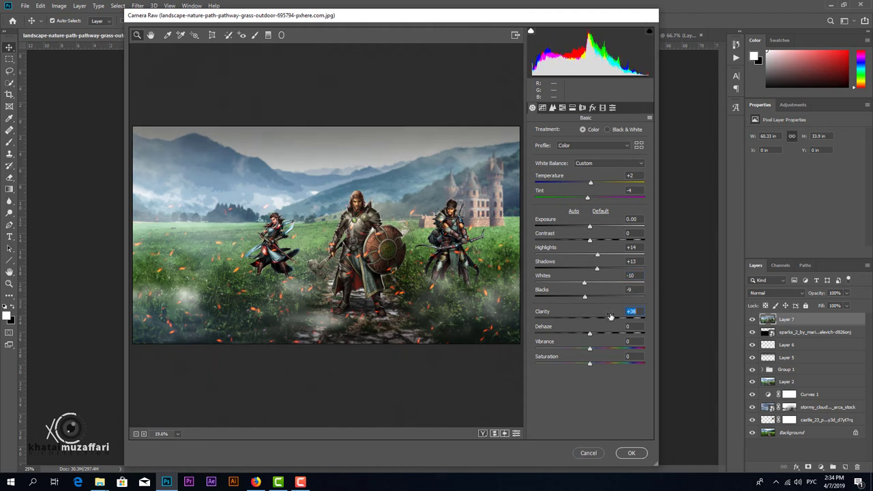
{"action": "left_click", "coordinate": [543, 108]}
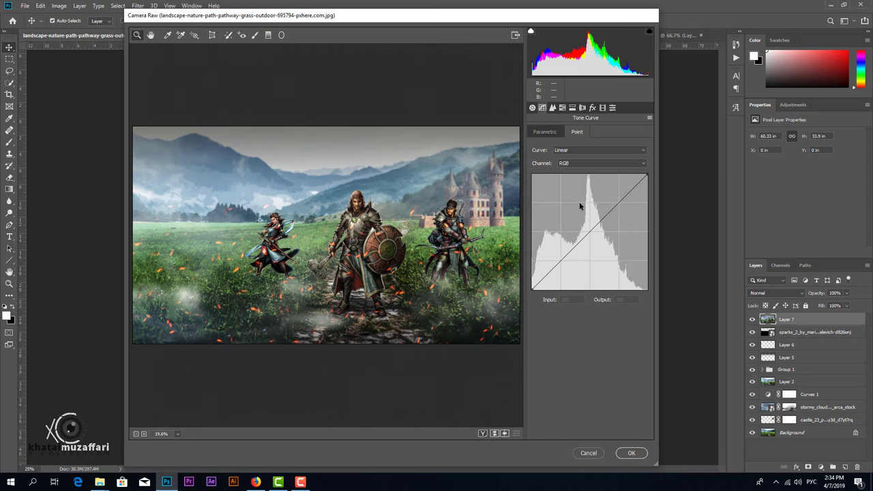
Raise the RGB curve's black point and pull red out of the darkest tones
{"action": "left_click_drag", "start_coordinate": [533, 288], "coordinate": [524, 289]}
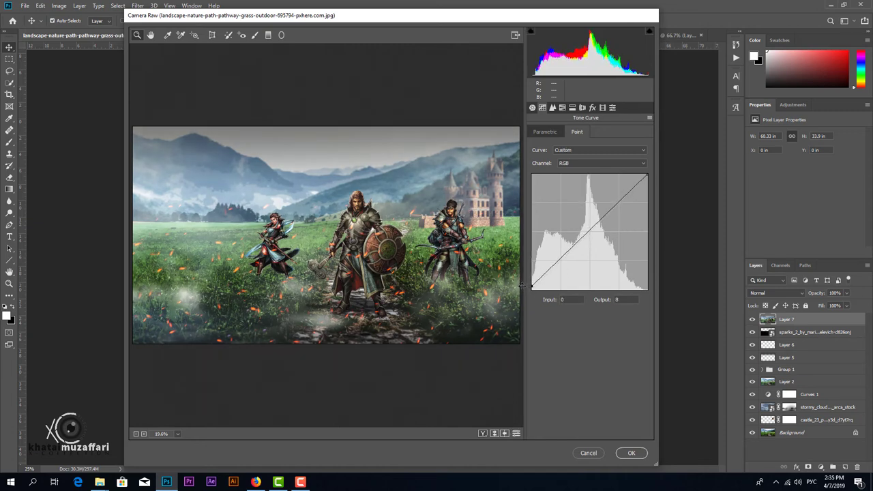
{"action": "left_click", "coordinate": [601, 163]}
{"action": "left_click", "coordinate": [570, 174]}
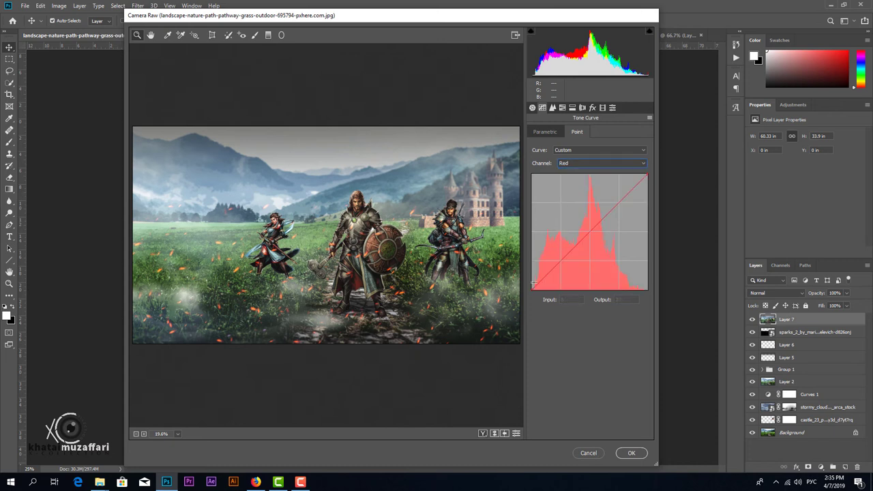
{"action": "left_click_drag", "start_coordinate": [533, 288], "coordinate": [535, 292]}
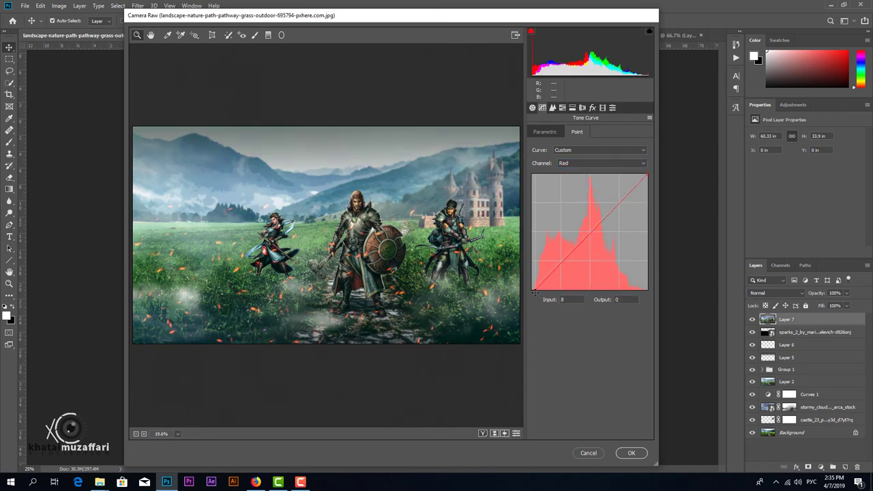
On the Blue curve, raise the black point and lower blue slightly in the upper midtones
{"action": "left_click", "coordinate": [606, 163]}
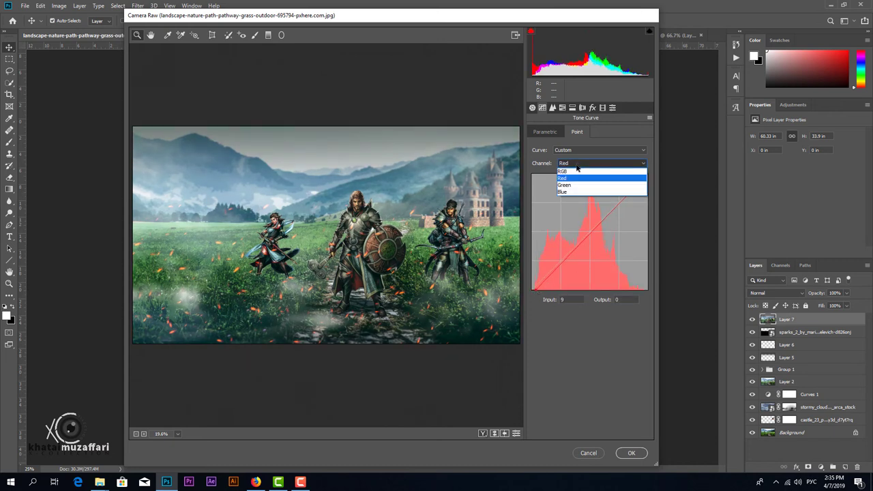
{"action": "left_click", "coordinate": [580, 186]}
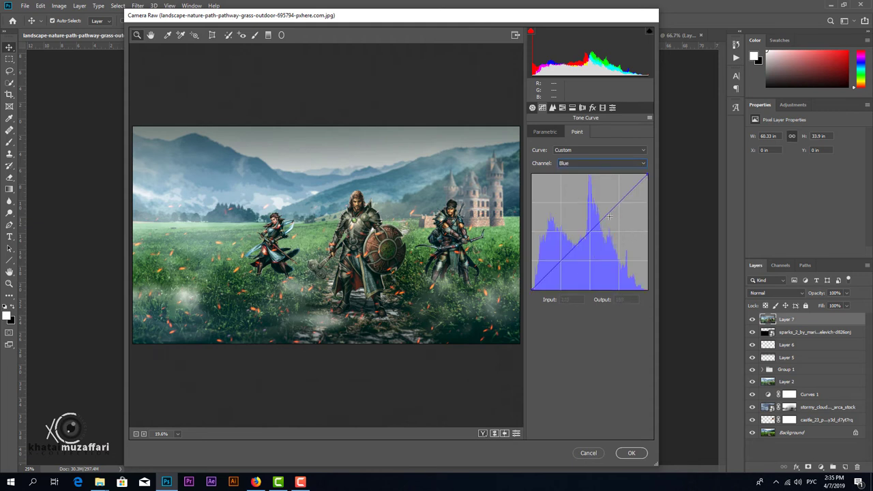
{"action": "left_click", "coordinate": [610, 217]}
{"action": "left_click_drag", "start_coordinate": [533, 289], "coordinate": [526, 285]}
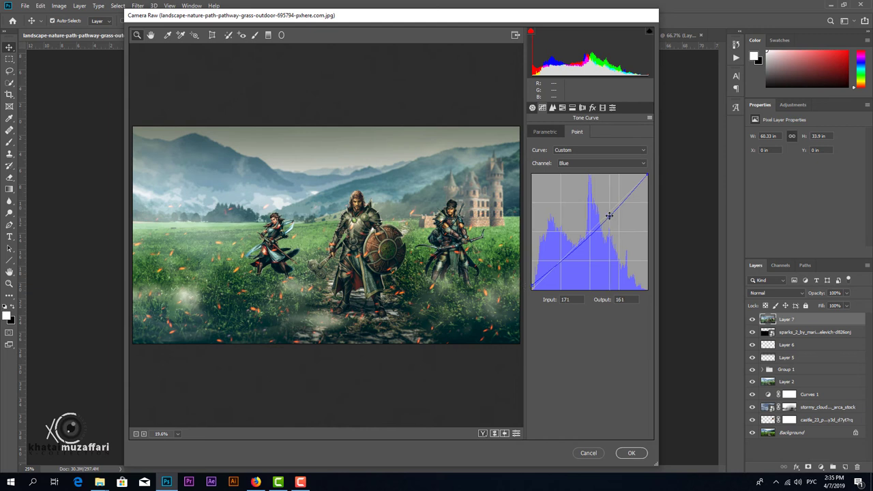
{"action": "left_click_drag", "start_coordinate": [608, 217], "coordinate": [612, 212]}
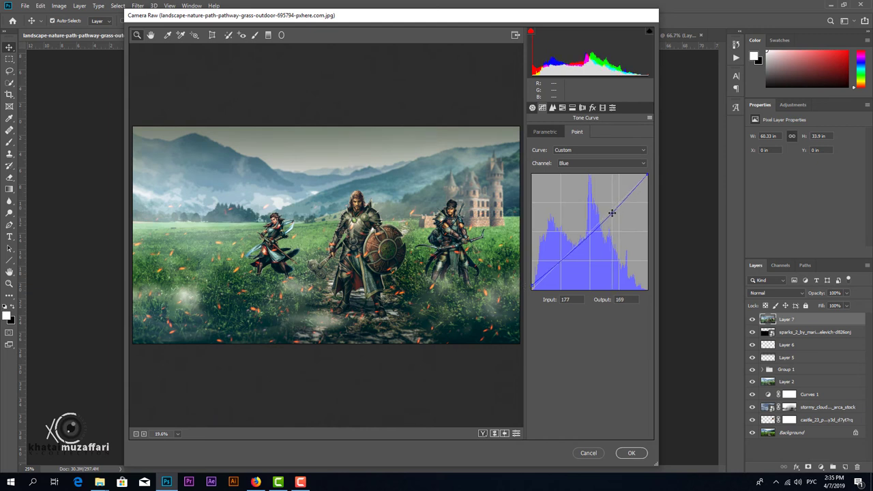
Move to the Detail panel for sharpening and noise reduction
{"action": "left_click", "coordinate": [553, 108]}
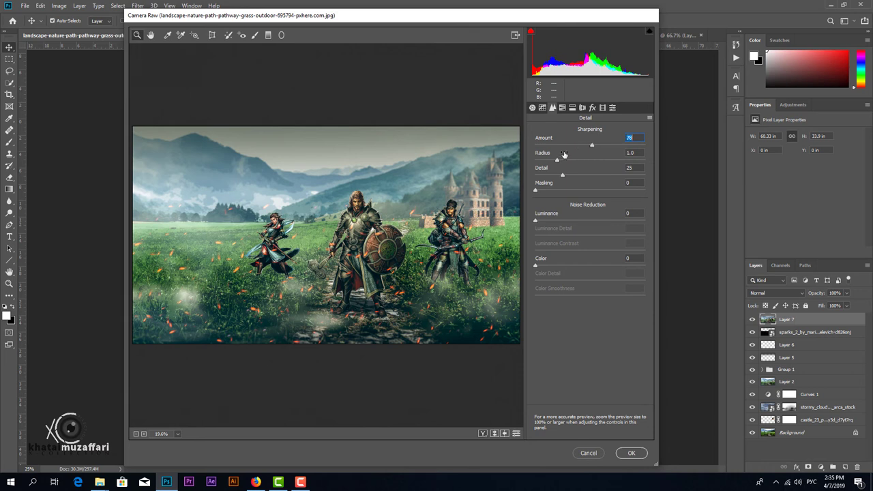
Widen the sharpening radius and reduce luminance noise in the Detail panel
{"action": "left_click_drag", "start_coordinate": [563, 154], "coordinate": [568, 159]}
{"action": "left_click_drag", "start_coordinate": [541, 220], "coordinate": [570, 215]}
{"action": "key", "text": "ctrl+plus"}
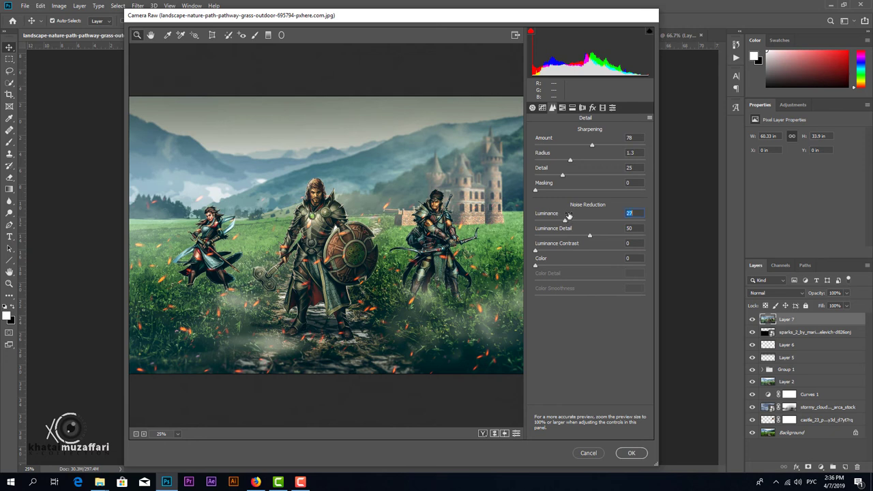
In HSL set Reds saturation +12 and hue +10, then add grain amount 7
{"action": "left_click", "coordinate": [562, 108]}
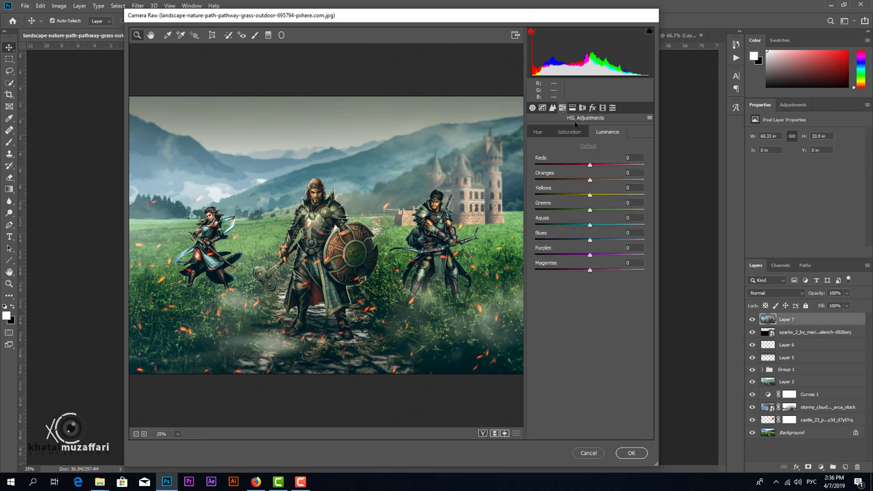
{"action": "left_click", "coordinate": [569, 132]}
{"action": "mouse_move", "coordinate": [591, 160]}
{"action": "left_mouse_down"}
{"action": "mouse_move", "coordinate": [599, 162]}
{"action": "mouse_move", "coordinate": [584, 179]}
{"action": "left_mouse_up"}
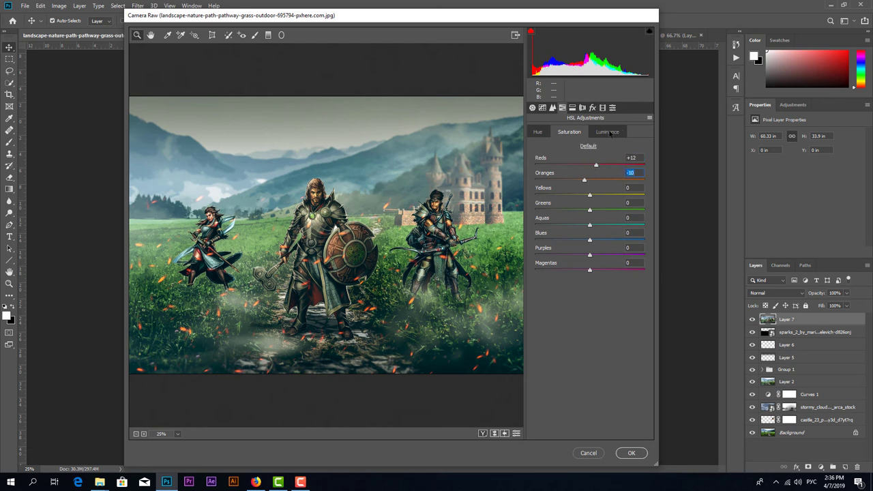
{"action": "left_click", "coordinate": [542, 133]}
{"action": "left_click_drag", "start_coordinate": [593, 159], "coordinate": [612, 178]}
{"action": "left_click", "coordinate": [607, 131]}
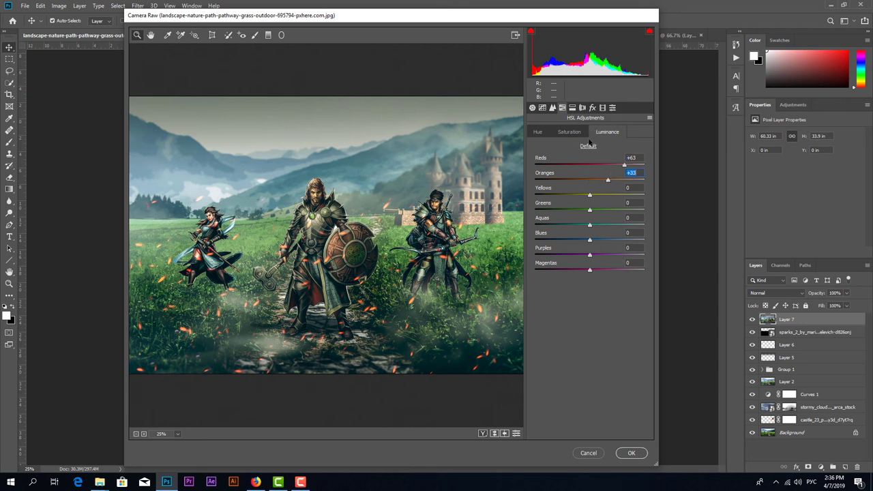
{"action": "left_click", "coordinate": [573, 108]}
{"action": "left_click_drag", "start_coordinate": [545, 140], "coordinate": [553, 144]}
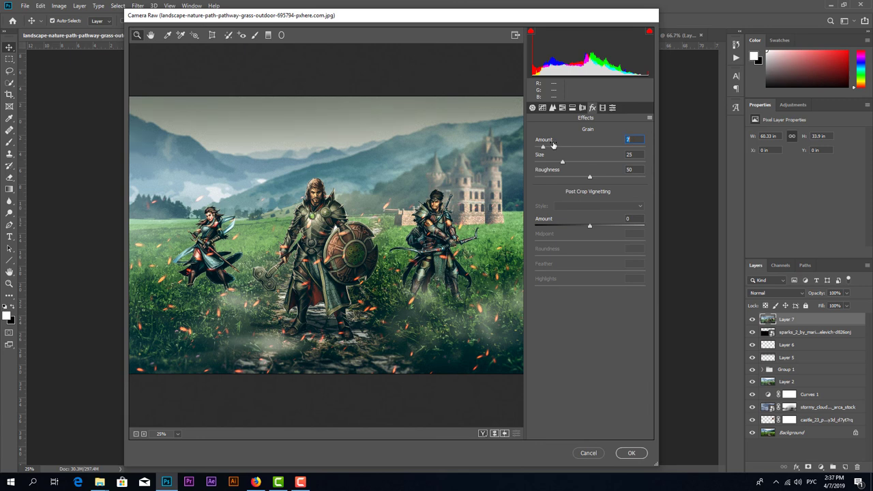
Add a −16 post-crop vignette, fit the preview, and nudge the Red Primary hue left
{"action": "left_click_drag", "start_coordinate": [590, 225], "coordinate": [539, 240]}
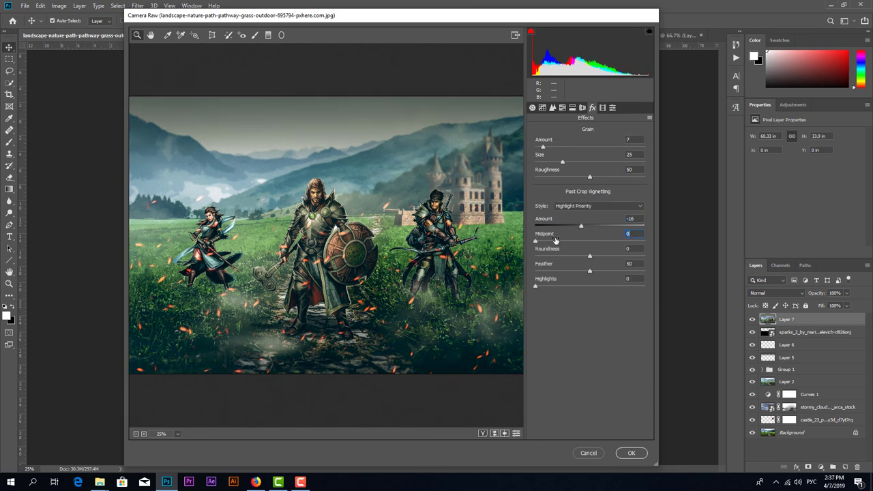
{"action": "type", "text": "3"}
{"action": "key", "text": "ctrl+minus"}
{"action": "key", "text": "ctrl+0"}
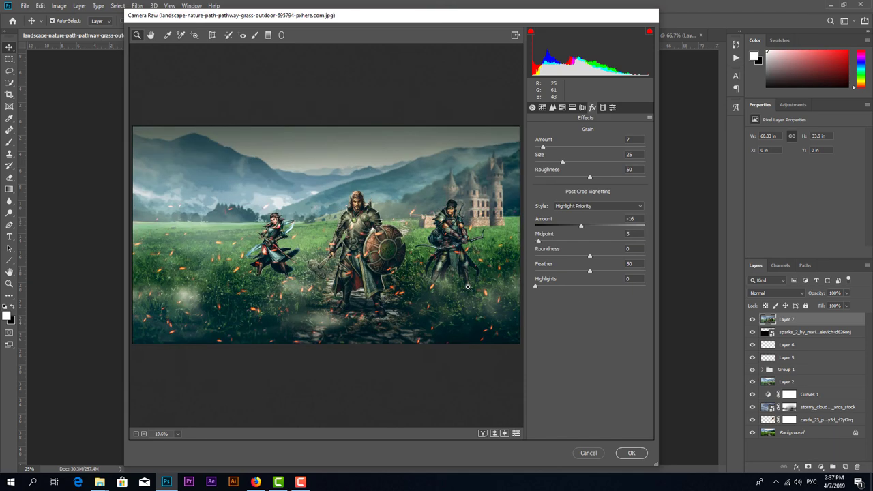
{"action": "left_click", "coordinate": [603, 108]}
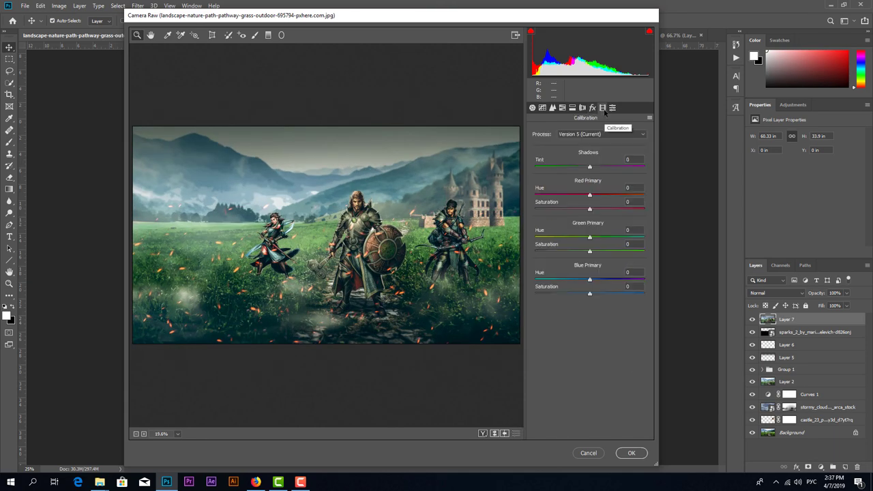
{"action": "left_click_drag", "start_coordinate": [590, 196], "coordinate": [585, 195]}
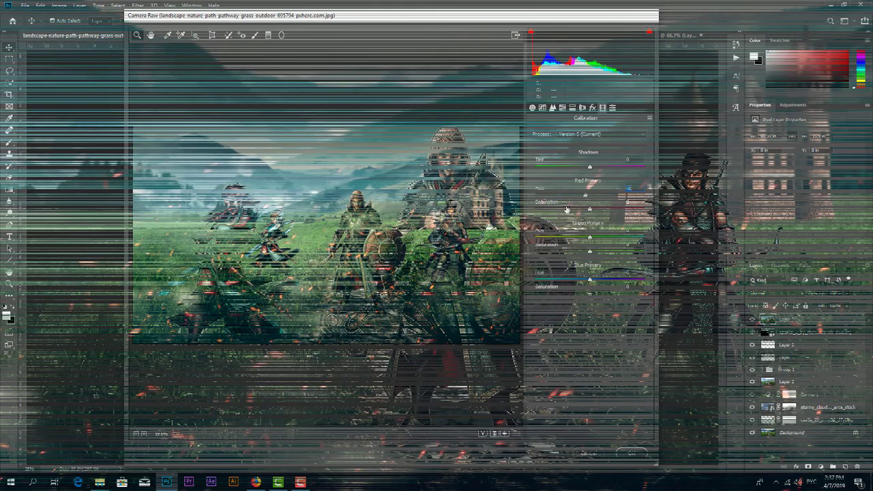